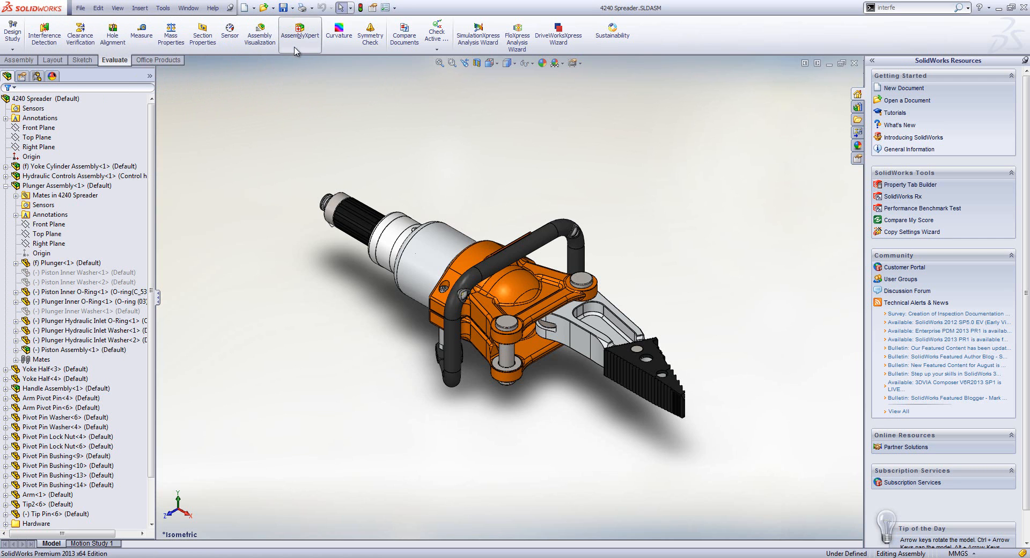
- Swing the spreader's jaw tip and arm to a new position with Move Component, using Free Drag and Standard Drag
{"action": "left_click", "coordinate": [18, 60]}
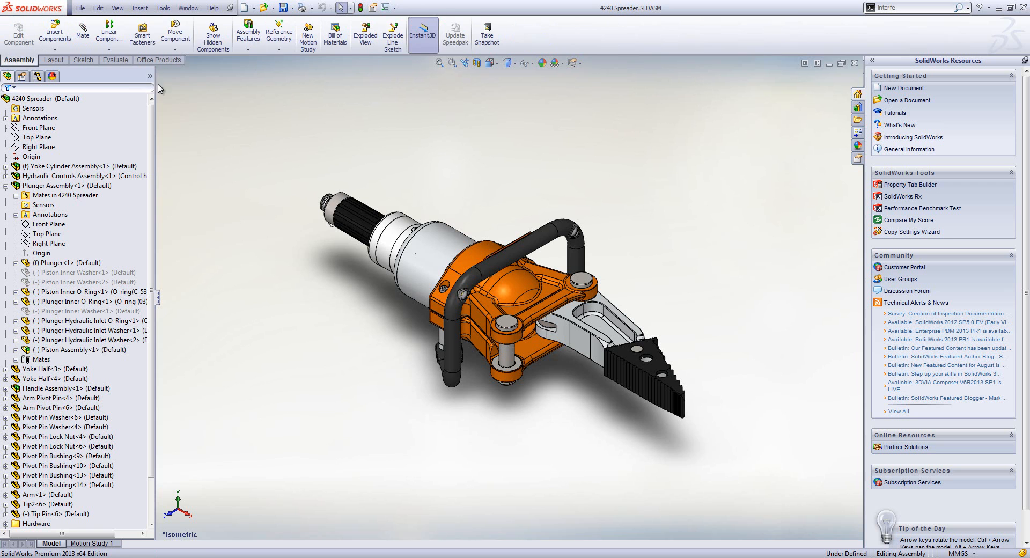
{"action": "left_click", "coordinate": [179, 34]}
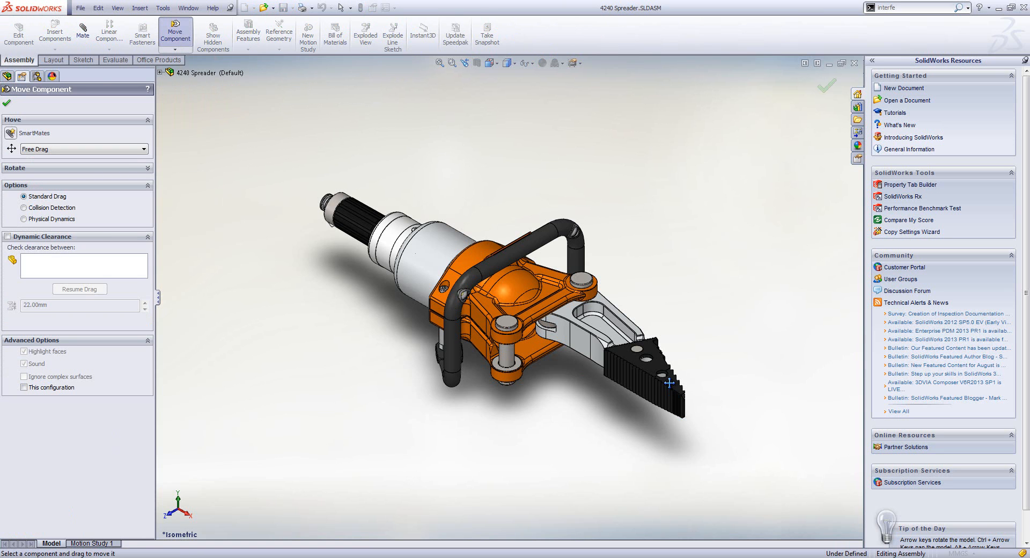
{"action": "mouse_move", "coordinate": [669, 382]}
{"action": "left_mouse_down"}
{"action": "mouse_move", "coordinate": [717, 363]}
{"action": "mouse_move", "coordinate": [689, 356]}
{"action": "mouse_move", "coordinate": [700, 367]}
{"action": "mouse_move", "coordinate": [669, 381]}
{"action": "left_mouse_up"}
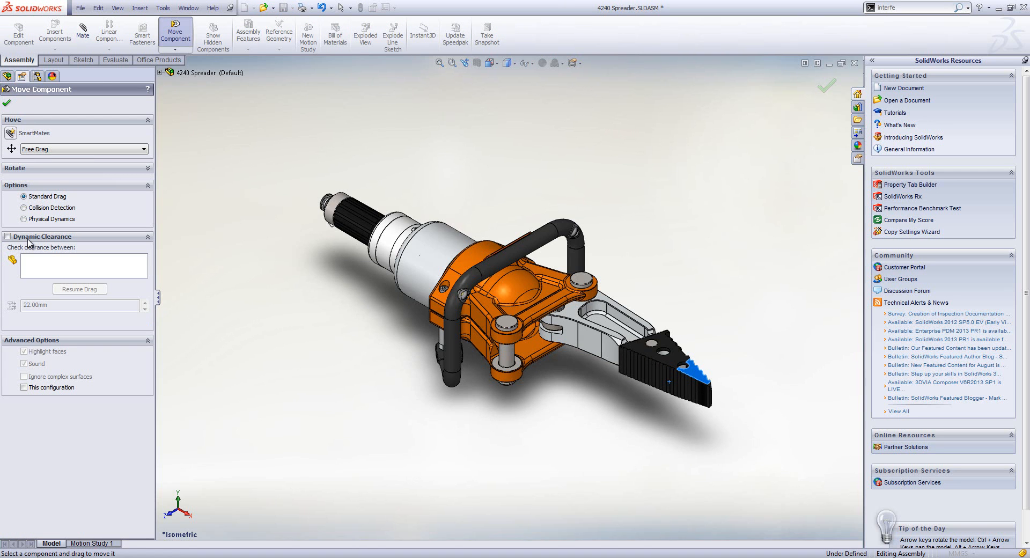
- Activate the Hide Yoke display state of the spreader assembly
{"action": "left_click", "coordinate": [37, 76]}
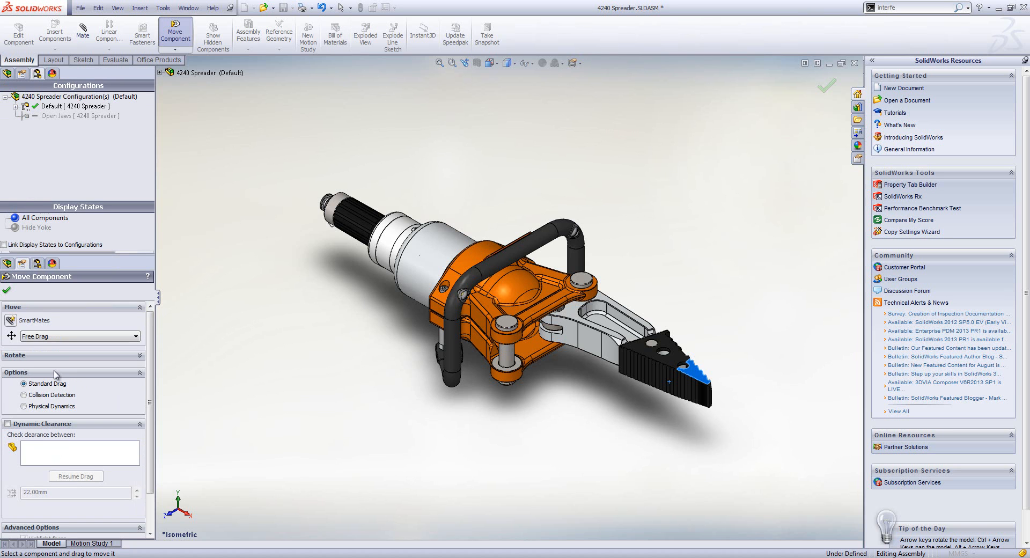
{"action": "double_click", "coordinate": [36, 227]}
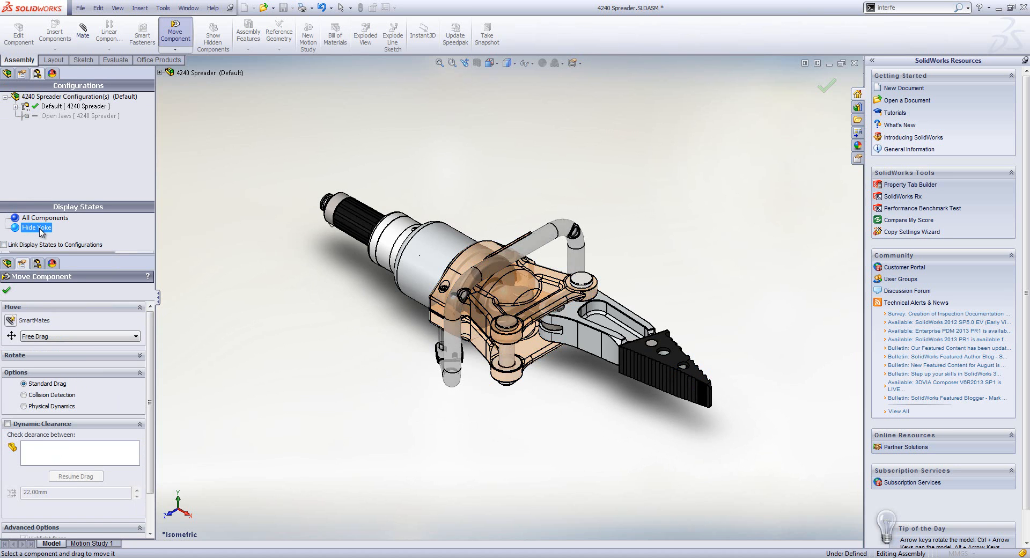
{"action": "double_click", "coordinate": [70, 255]}
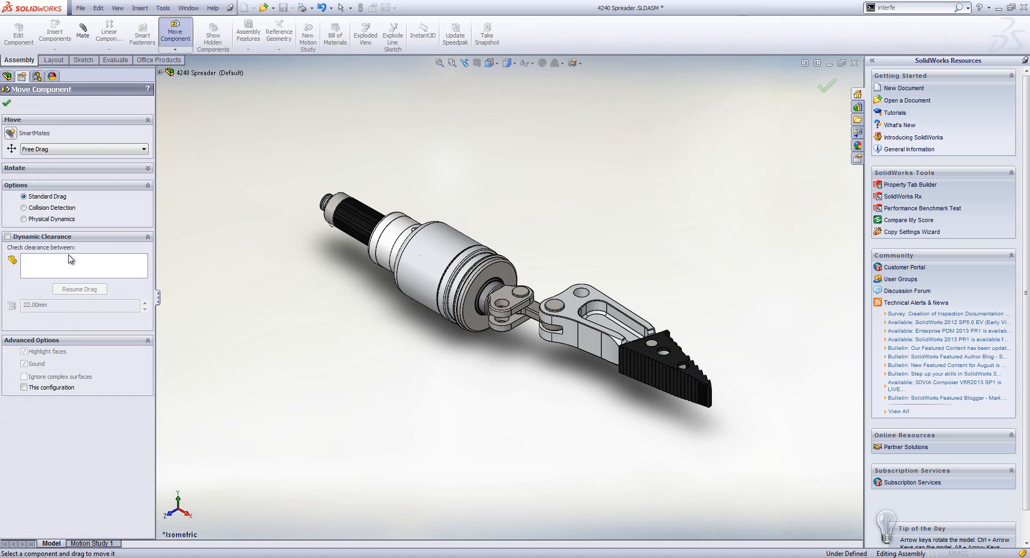
- Enable Dynamic Clearance in Move Component and choose the rod end and the arm as the components to check
{"action": "left_click", "coordinate": [29, 238]}
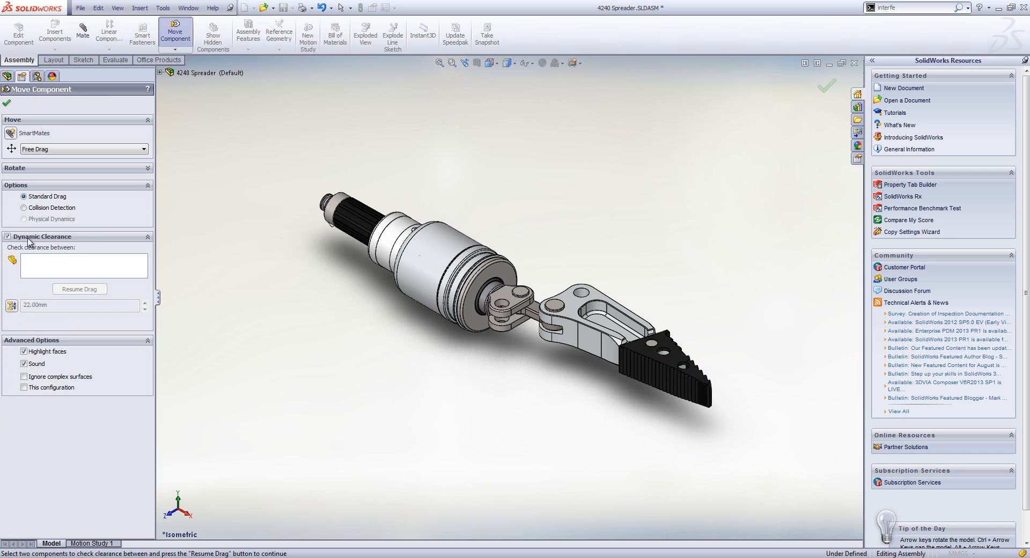
{"action": "left_click", "coordinate": [94, 271]}
{"action": "left_click", "coordinate": [513, 299]}
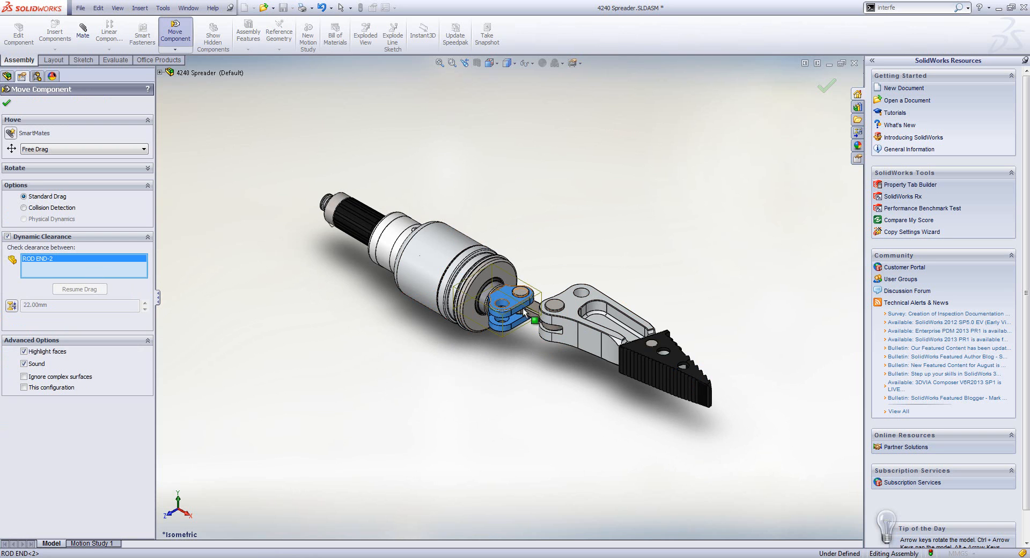
{"action": "left_click", "coordinate": [587, 336]}
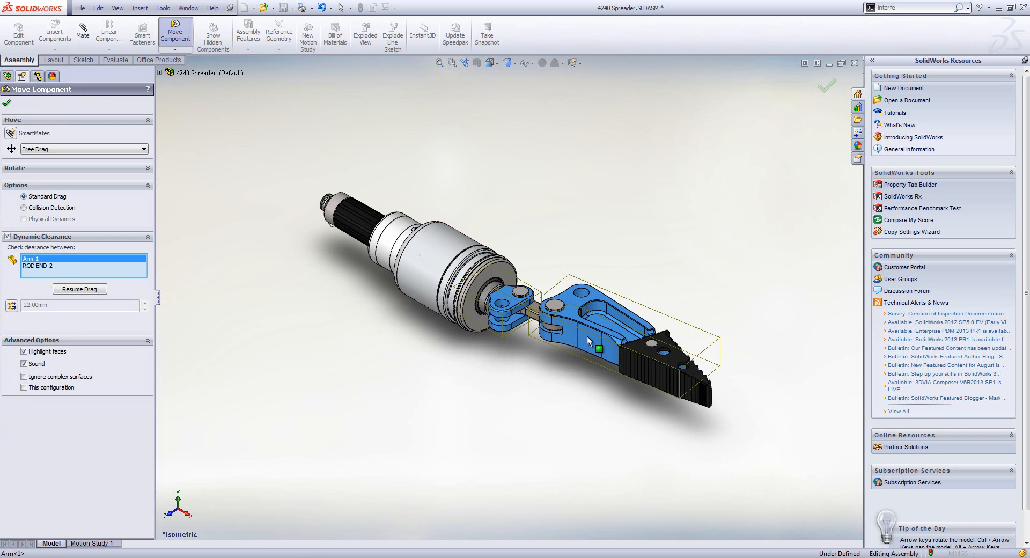
- Enable stopping at a 0 mm clearance and move the arm in the top view to test its approach to the rod end
{"action": "left_click", "coordinate": [11, 305]}
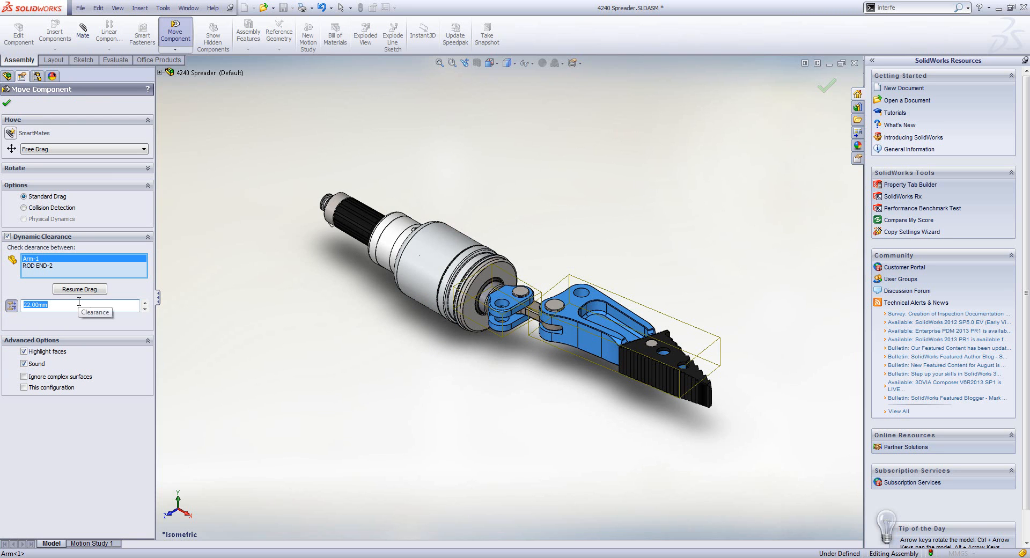
{"action": "type", "text": "0"}
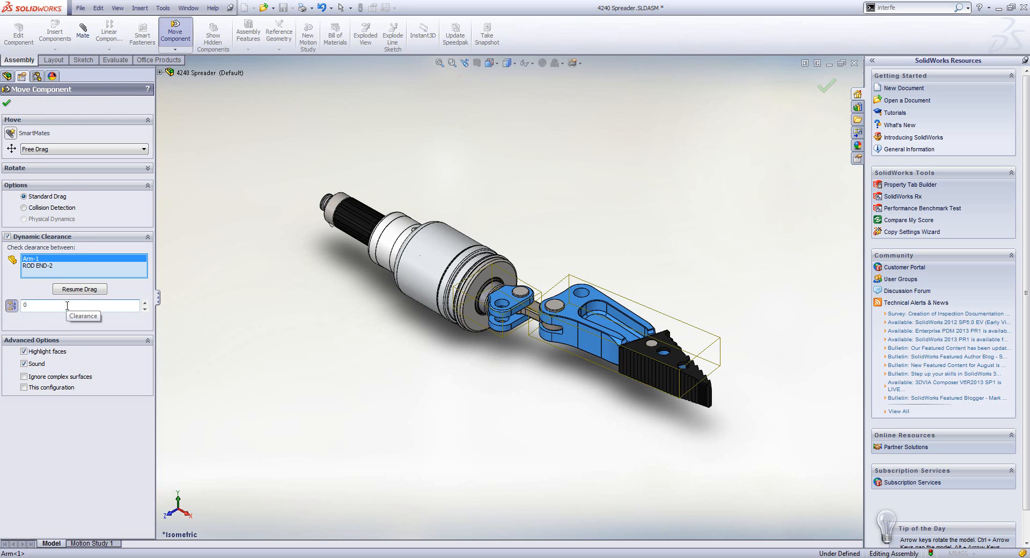
{"action": "left_click", "coordinate": [74, 333]}
{"action": "left_click", "coordinate": [78, 289]}
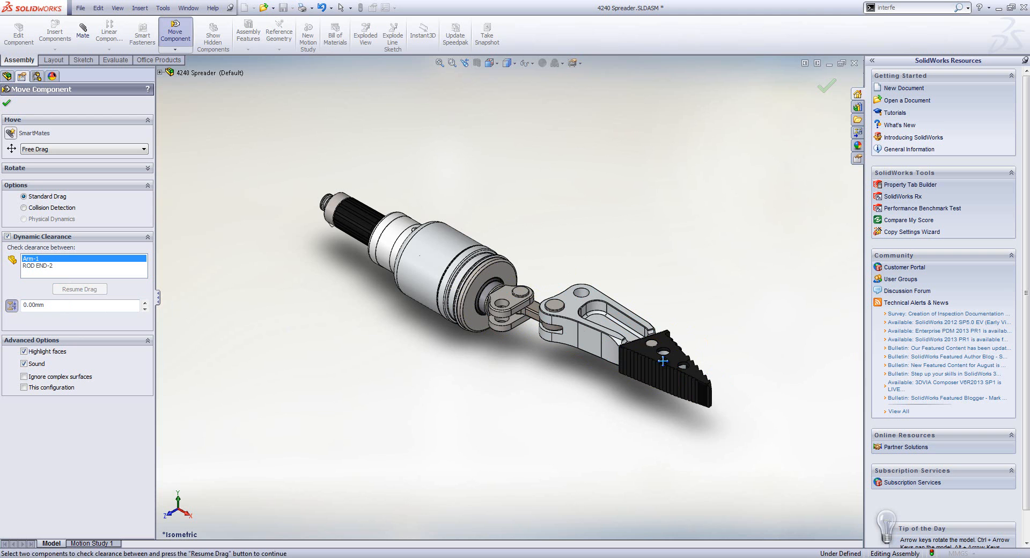
{"action": "key", "text": "ctrl+5"}
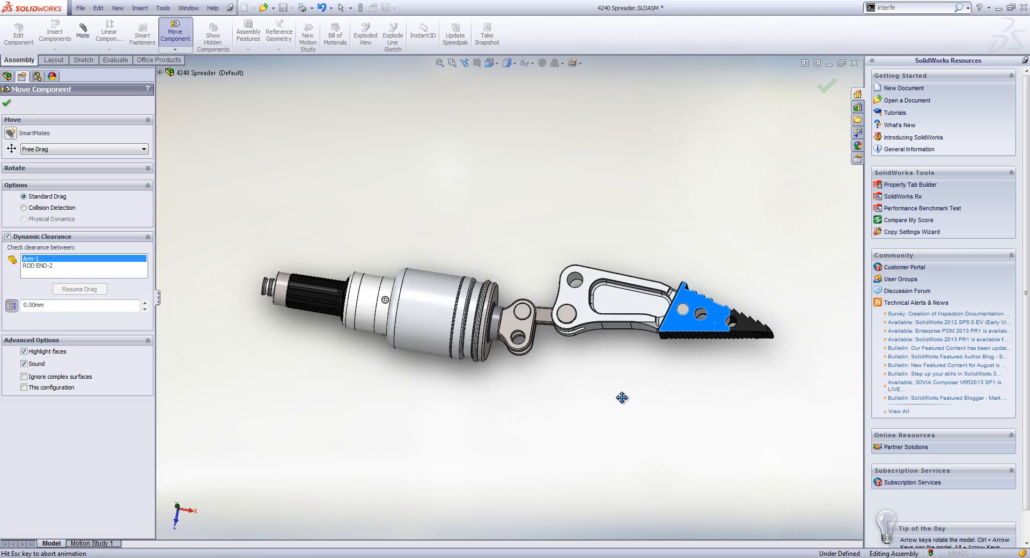
{"action": "left_click_drag", "start_coordinate": [712, 287], "coordinate": [657, 295]}
- Set the clearance stop to 22 mm, swing the arm open to test it, and bring the arm back after leaving Move Component
{"action": "left_click", "coordinate": [78, 304]}
{"action": "type", "text": "22"}
{"action": "key", "text": "Return"}
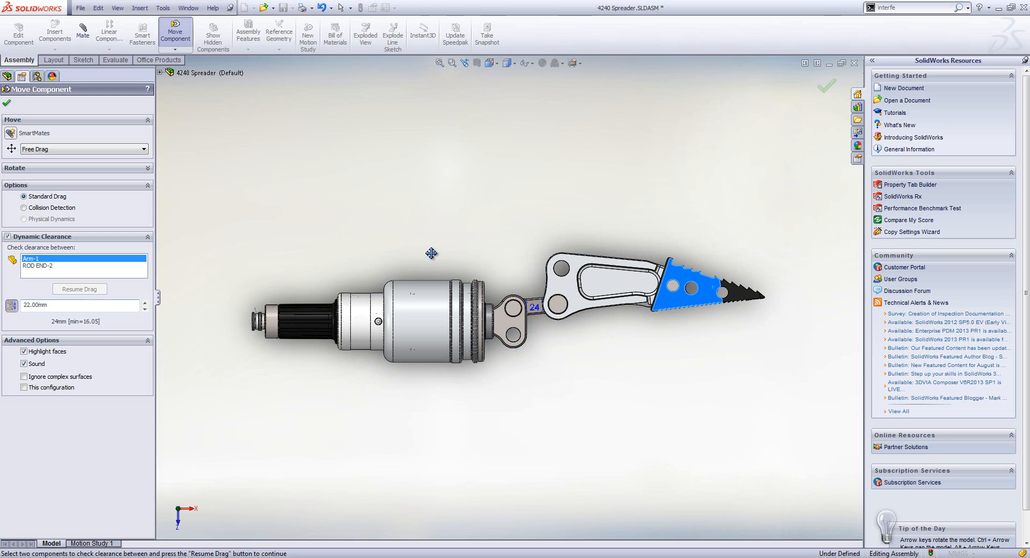
{"action": "left_click_drag", "start_coordinate": [704, 294], "coordinate": [656, 190]}
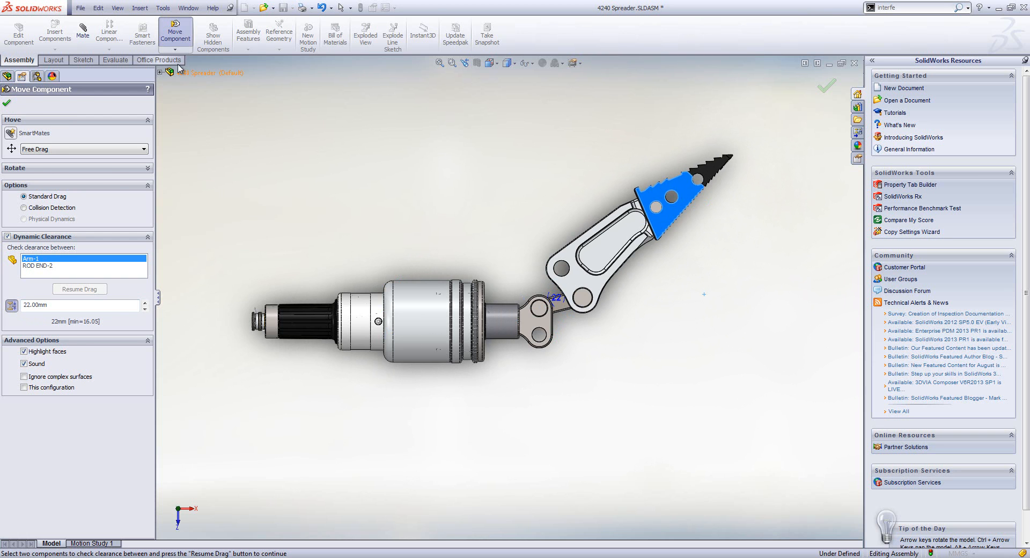
{"action": "key", "text": "Escape"}
{"action": "left_click_drag", "start_coordinate": [707, 200], "coordinate": [686, 301]}
- In the open Universal Joint assembly, rotate the crank with Collision Detection between all components and Stop at collision, and close that assembly
{"action": "key", "text": "ctrl+Tab"}
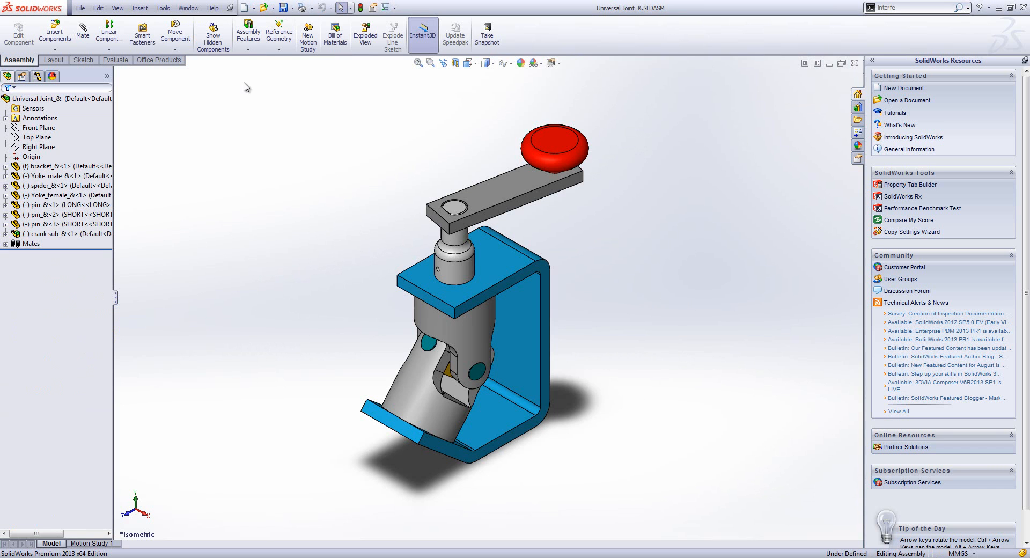
{"action": "left_click", "coordinate": [180, 34]}
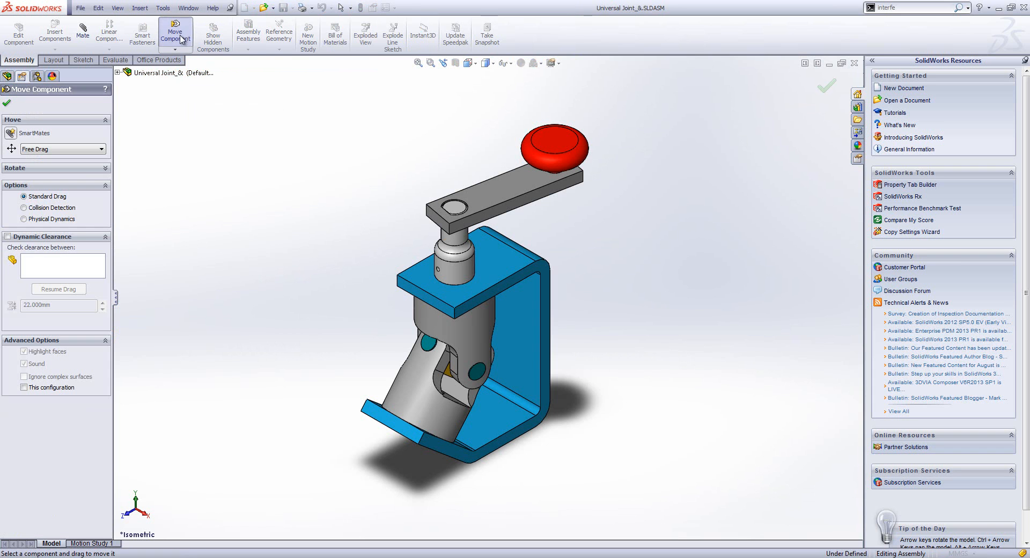
{"action": "left_click", "coordinate": [24, 208]}
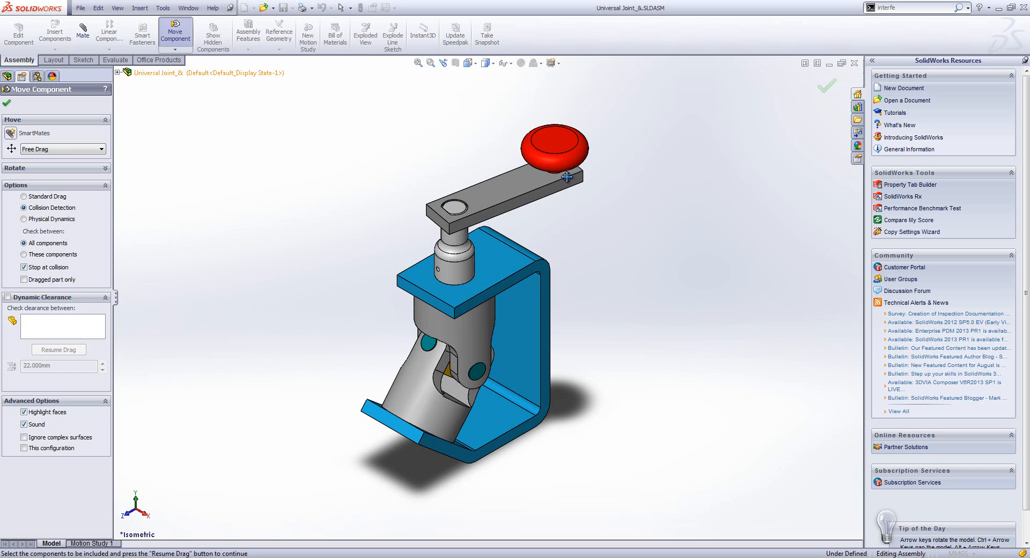
{"action": "left_click_drag", "start_coordinate": [562, 142], "coordinate": [572, 252]}
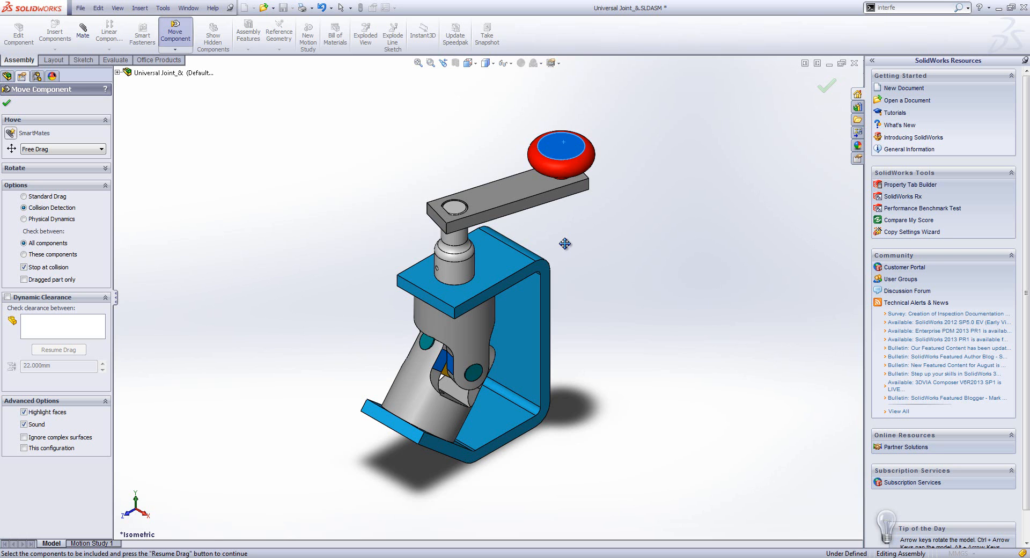
{"action": "mouse_move", "coordinate": [560, 150]}
{"action": "left_mouse_down"}
{"action": "mouse_move", "coordinate": [544, 129]}
{"action": "mouse_move", "coordinate": [556, 155]}
{"action": "mouse_move", "coordinate": [552, 141]}
{"action": "mouse_move", "coordinate": [558, 146]}
{"action": "mouse_move", "coordinate": [560, 177]}
{"action": "mouse_move", "coordinate": [545, 132]}
{"action": "mouse_move", "coordinate": [561, 150]}
{"action": "left_mouse_up"}
{"action": "left_click_drag", "start_coordinate": [566, 146], "coordinate": [577, 191]}
{"action": "left_click", "coordinate": [854, 63]}
{"action": "left_click", "coordinate": [471, 300]}
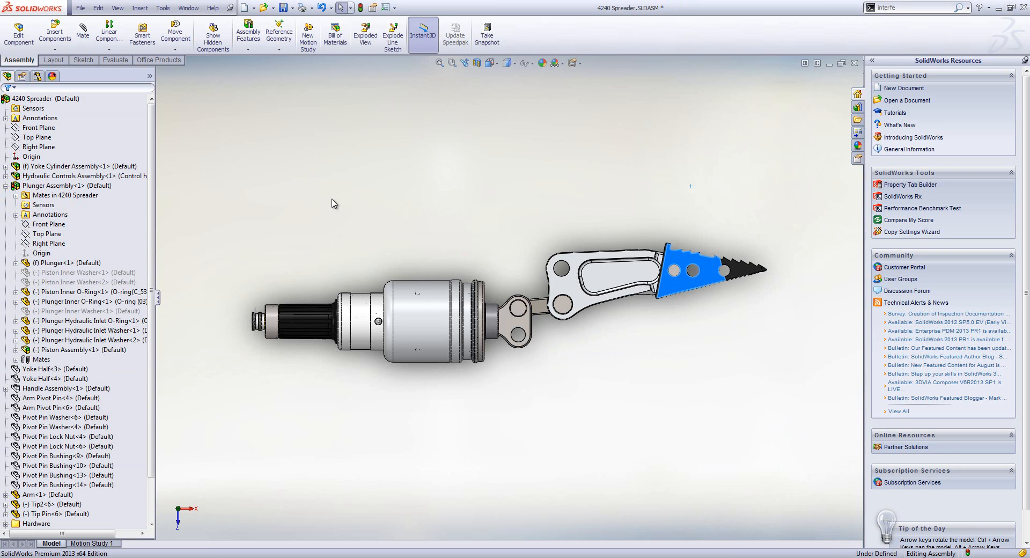
- Show the spreader in isometric view with the All Components display state active
{"action": "key", "text": "ctrl+7"}
{"action": "left_click", "coordinate": [37, 76]}
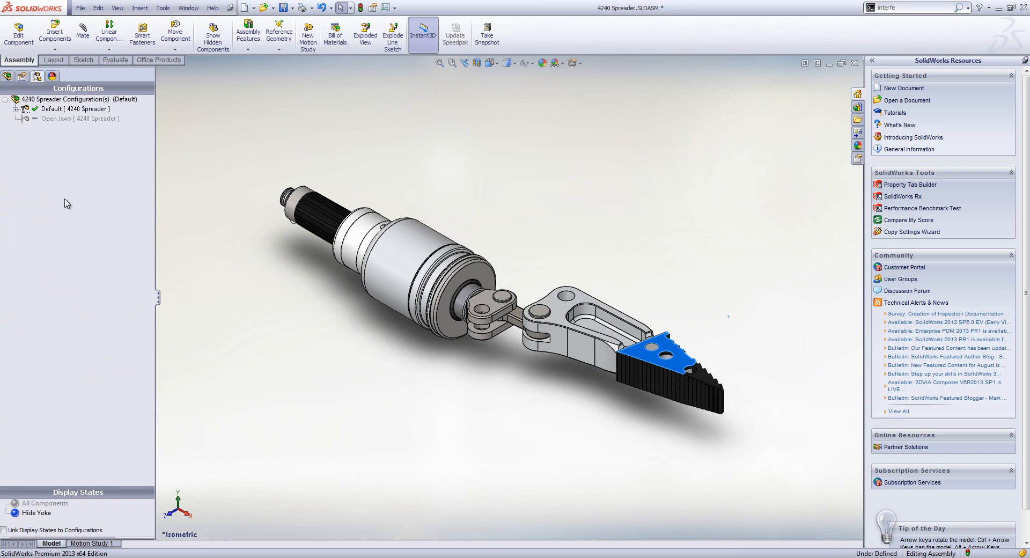
{"action": "double_click", "coordinate": [60, 506]}
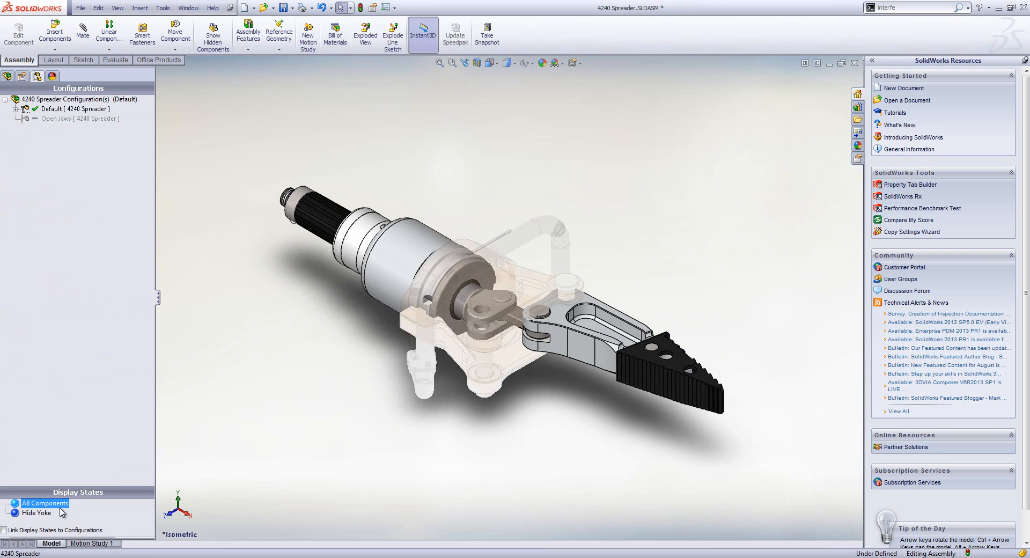
{"action": "left_click", "coordinate": [7, 76]}
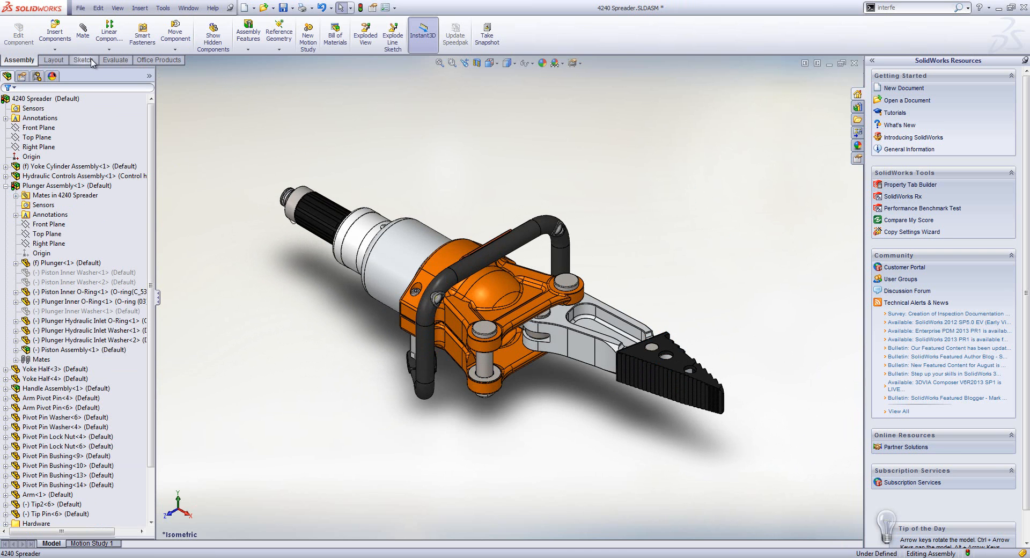
- Calculate Interference Detection for the whole spreader assembly with Component view and Treat subassemblies as components turned off
{"action": "left_click", "coordinate": [115, 60]}
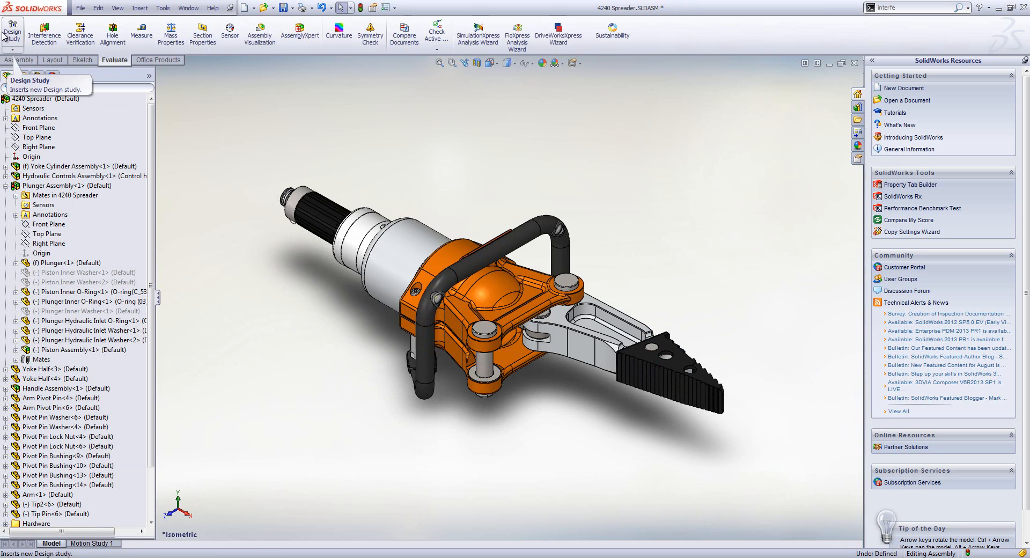
{"action": "left_click", "coordinate": [44, 36]}
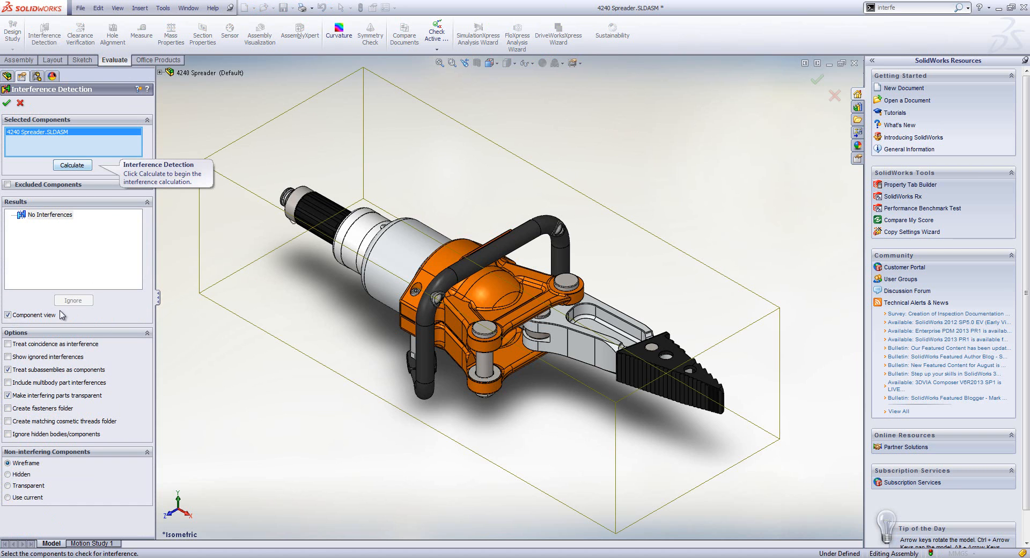
{"action": "left_click", "coordinate": [31, 316]}
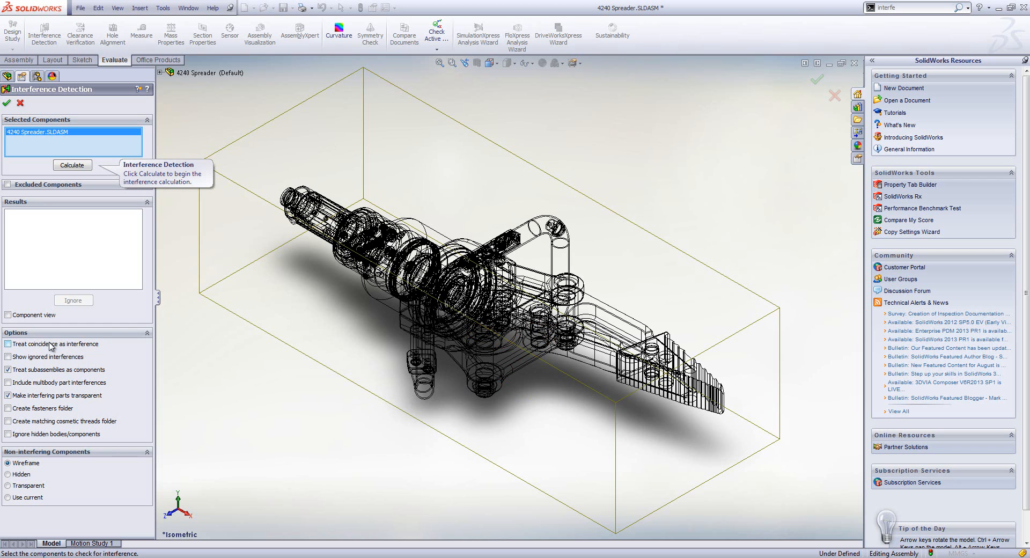
{"action": "left_click", "coordinate": [70, 370]}
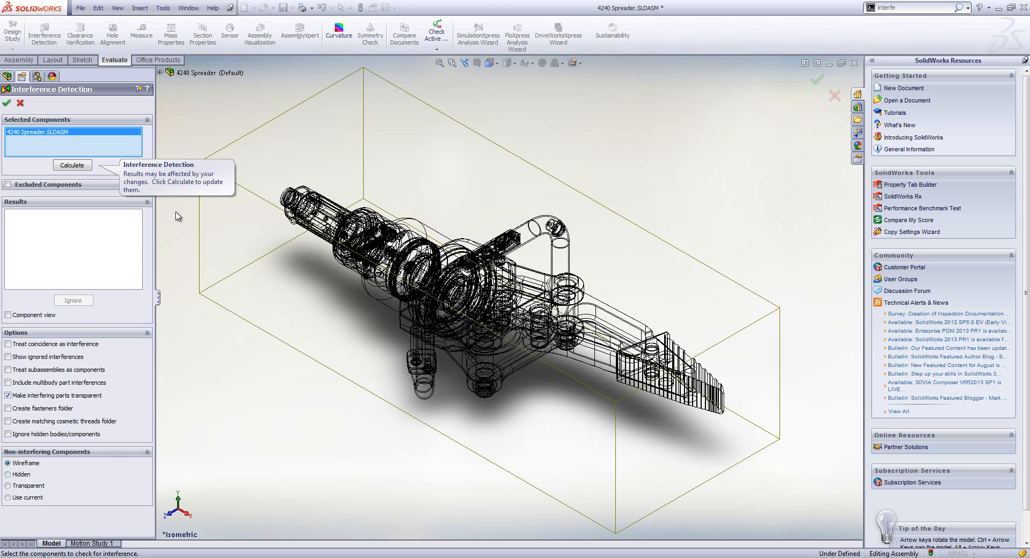
{"action": "left_click", "coordinate": [87, 166]}
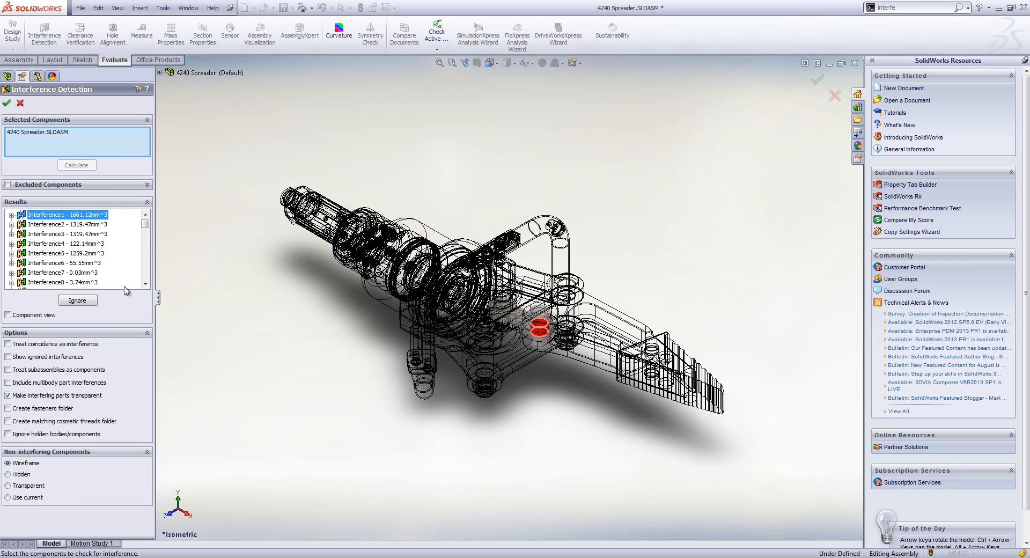
- Examine individual interferences throughout the results list to see where each one lies in the spreader
{"action": "left_click", "coordinate": [75, 226]}
{"action": "left_click", "coordinate": [76, 236]}
{"action": "left_click", "coordinate": [75, 244]}
{"action": "left_click", "coordinate": [76, 263]}
{"action": "left_click", "coordinate": [78, 284]}
{"action": "left_click_drag", "start_coordinate": [145, 224], "coordinate": [145, 256]}
{"action": "left_click", "coordinate": [69, 263]}
{"action": "left_click", "coordinate": [55, 225]}
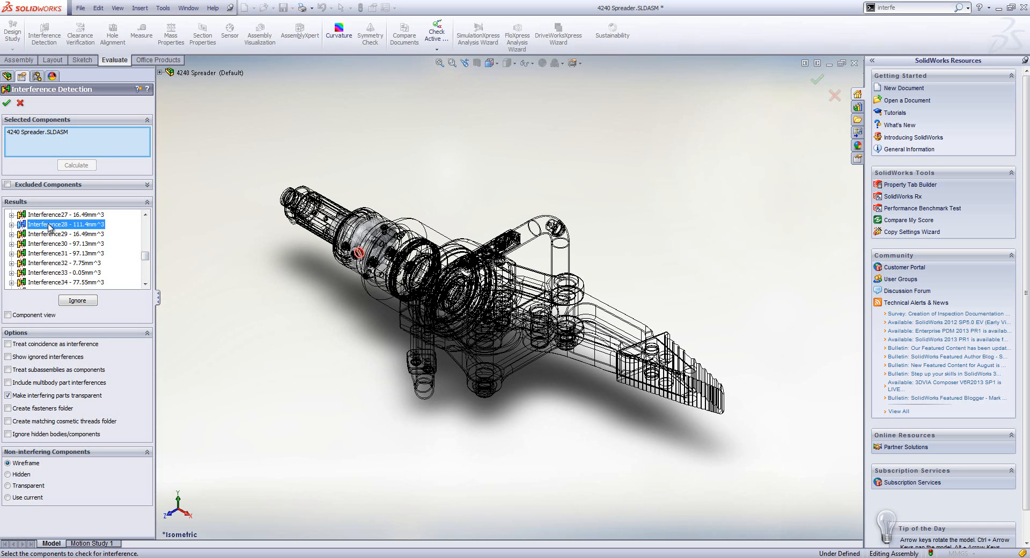
- Recalculate the interferences with subassemblies treated as components, and examine the second, third and fourth results in the model
{"action": "left_click", "coordinate": [36, 370]}
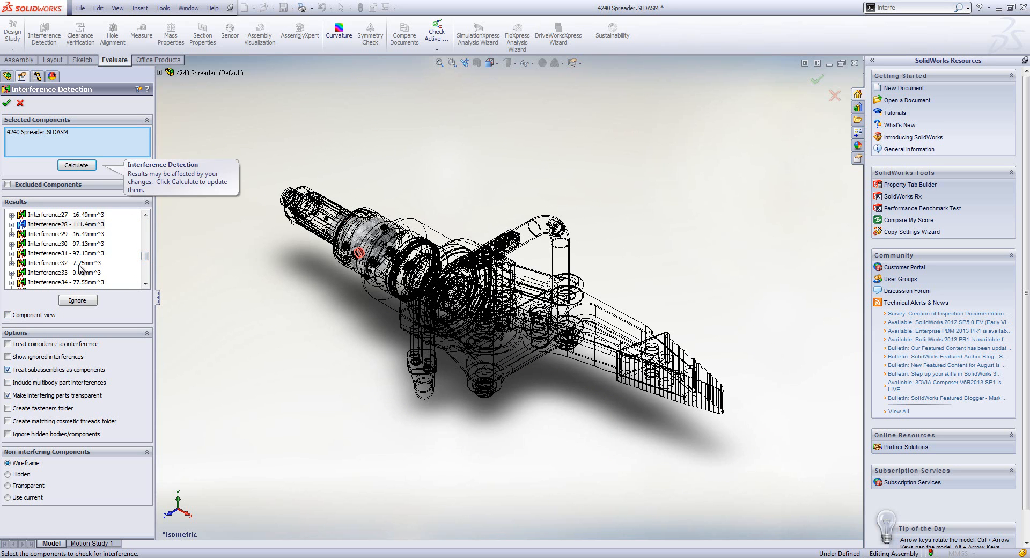
{"action": "left_click", "coordinate": [74, 166]}
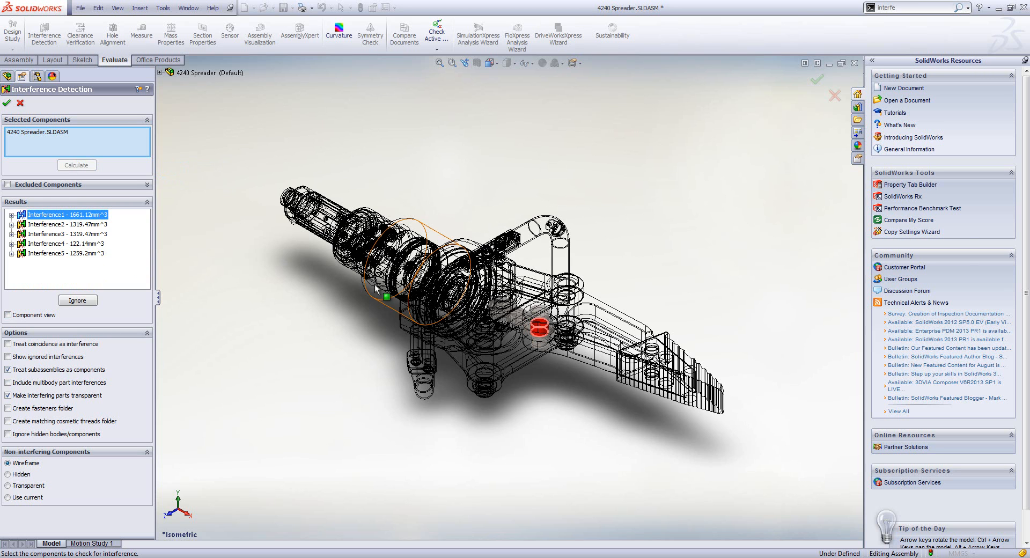
{"action": "left_click", "coordinate": [55, 225]}
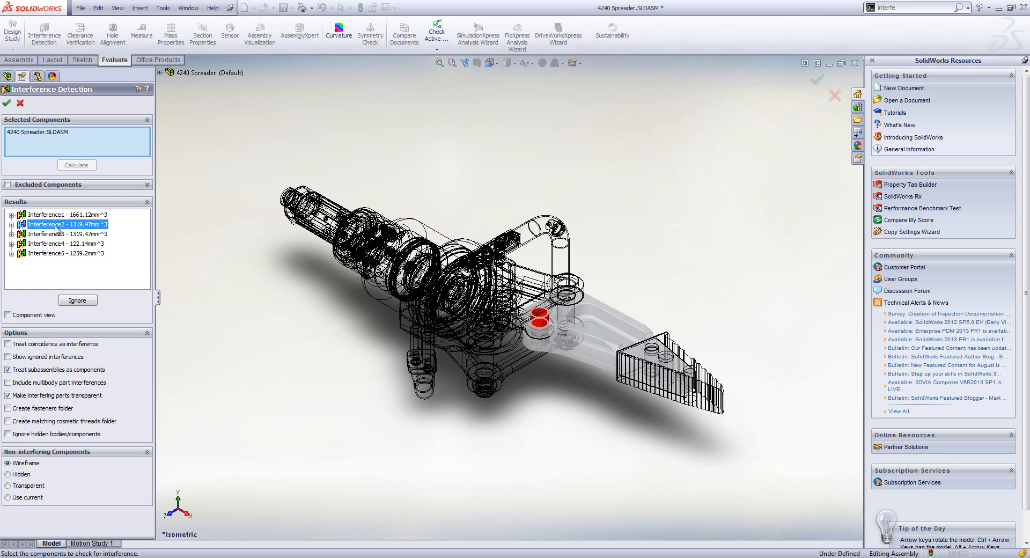
{"action": "scroll", "coordinate": [540, 325], "scroll_direction": "down", "scroll_amount": 5}
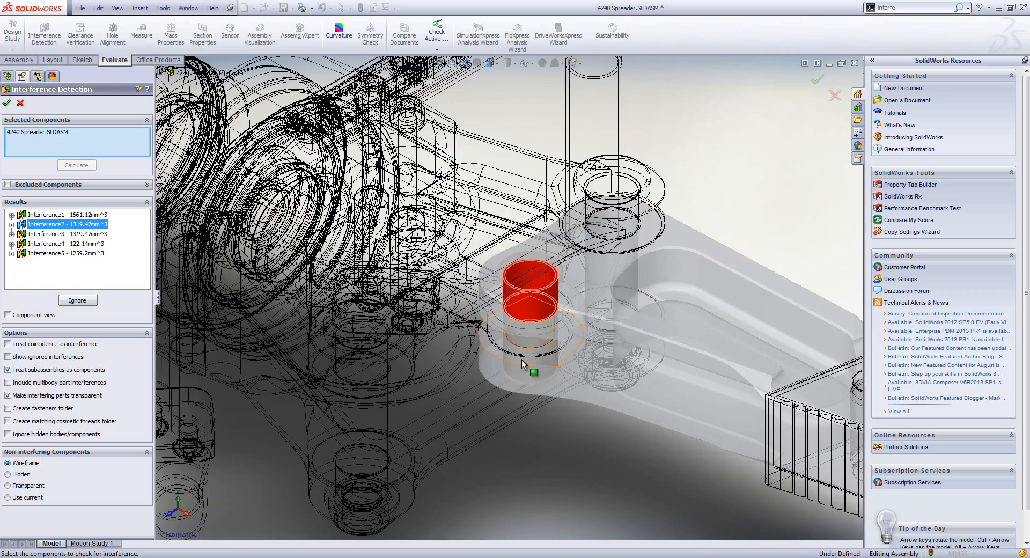
{"action": "scroll", "coordinate": [498, 338], "scroll_direction": "up", "scroll_amount": 5}
{"action": "left_click", "coordinate": [62, 234]}
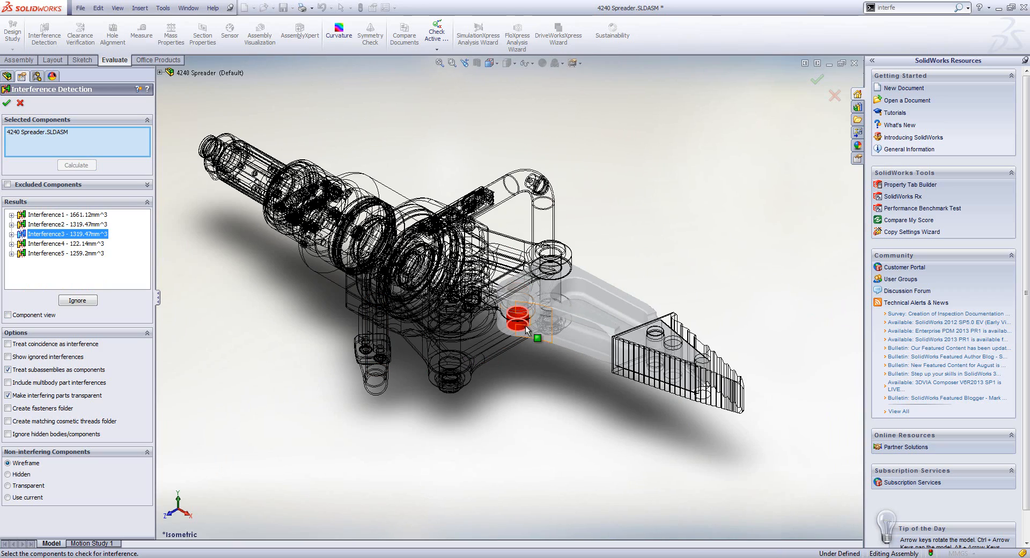
{"action": "left_click", "coordinate": [92, 244]}
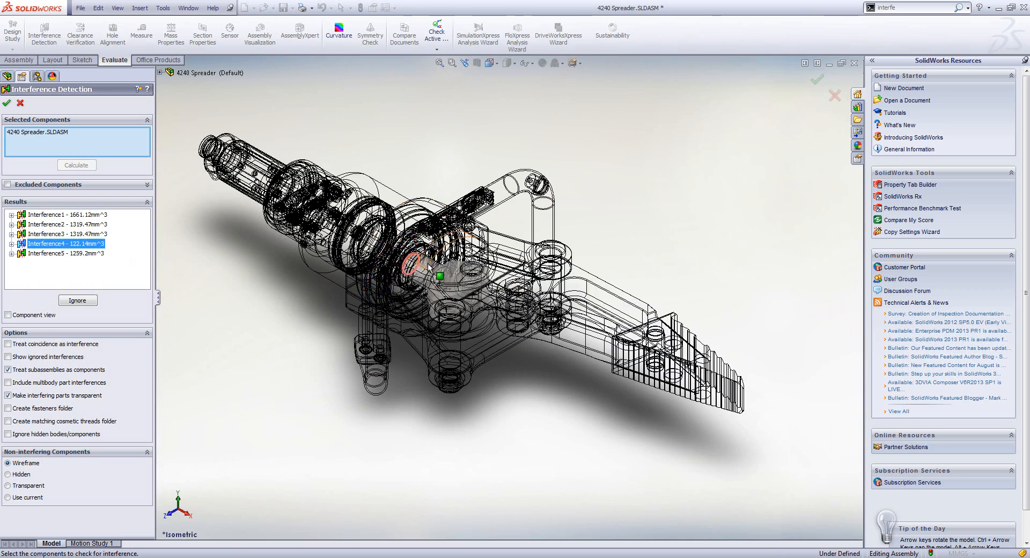
- Highlight the fifth interference, and examine the first three results one by one in the model
{"action": "left_click", "coordinate": [86, 253]}
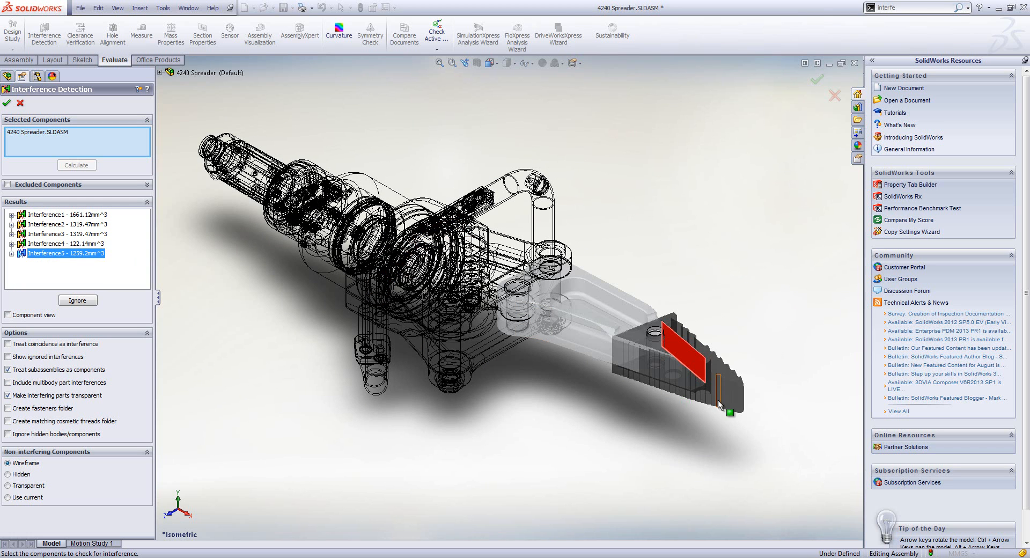
{"action": "left_click", "coordinate": [81, 215]}
{"action": "left_click", "coordinate": [80, 225]}
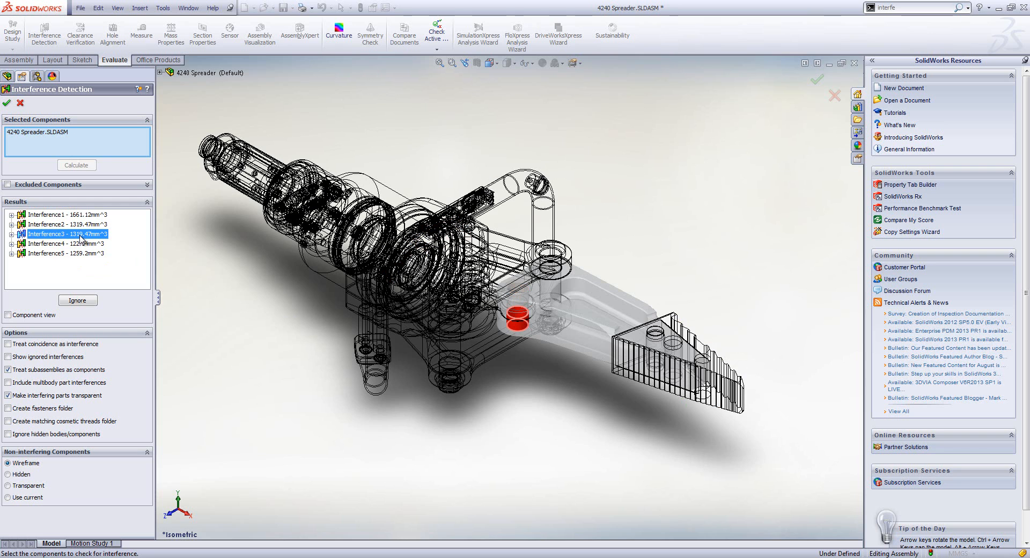
- Inspect the components involved in the third and second interferences, the arm and the 25 Dia x 50 Long pin
{"action": "left_click", "coordinate": [11, 234]}
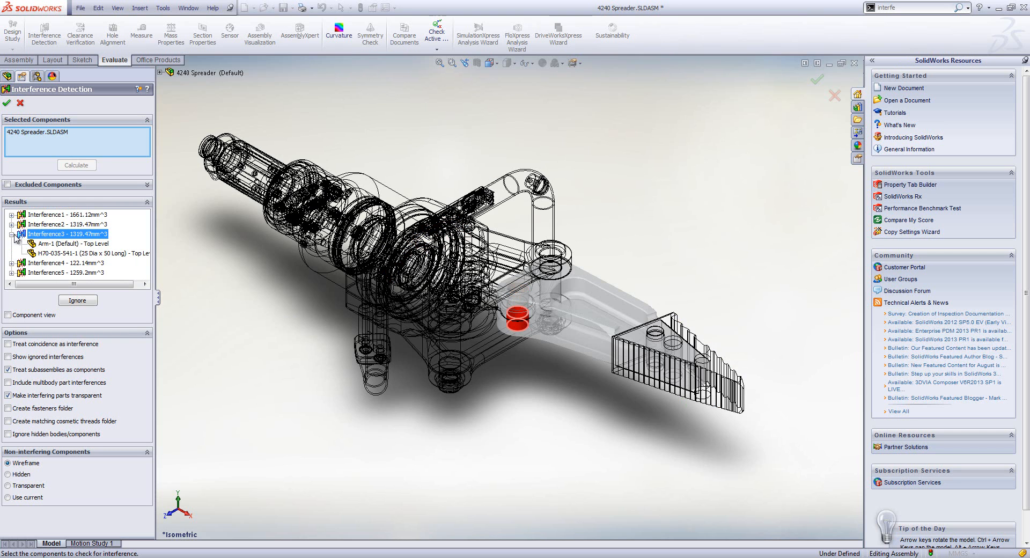
{"action": "left_click", "coordinate": [47, 244]}
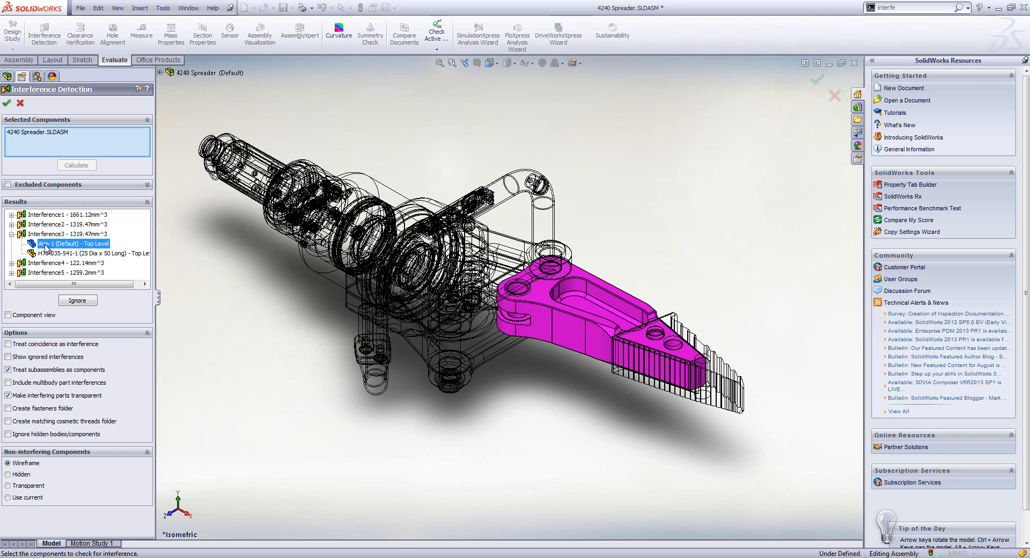
{"action": "left_click", "coordinate": [46, 253]}
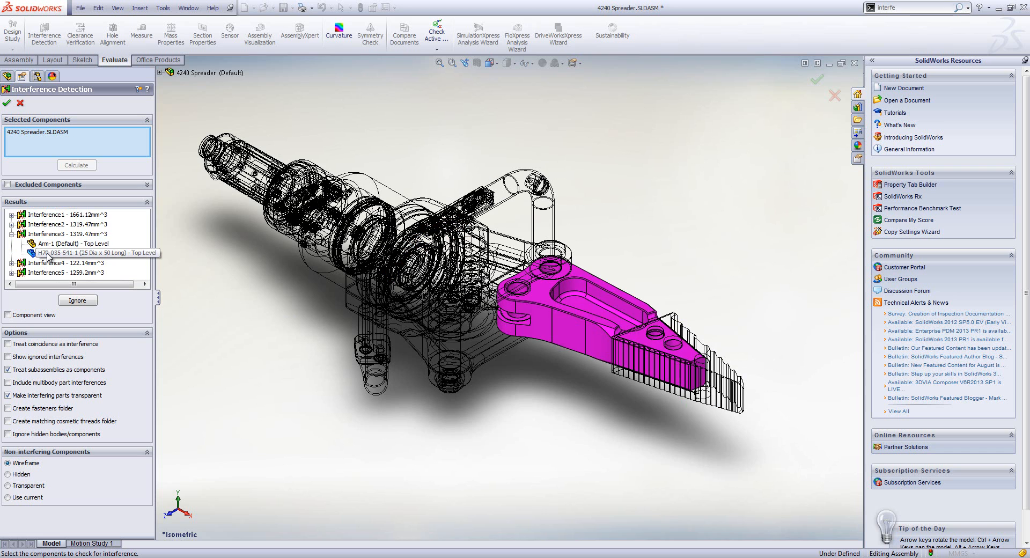
{"action": "left_click", "coordinate": [11, 234]}
{"action": "left_click", "coordinate": [11, 224]}
{"action": "left_click", "coordinate": [60, 234]}
{"action": "left_click", "coordinate": [61, 244]}
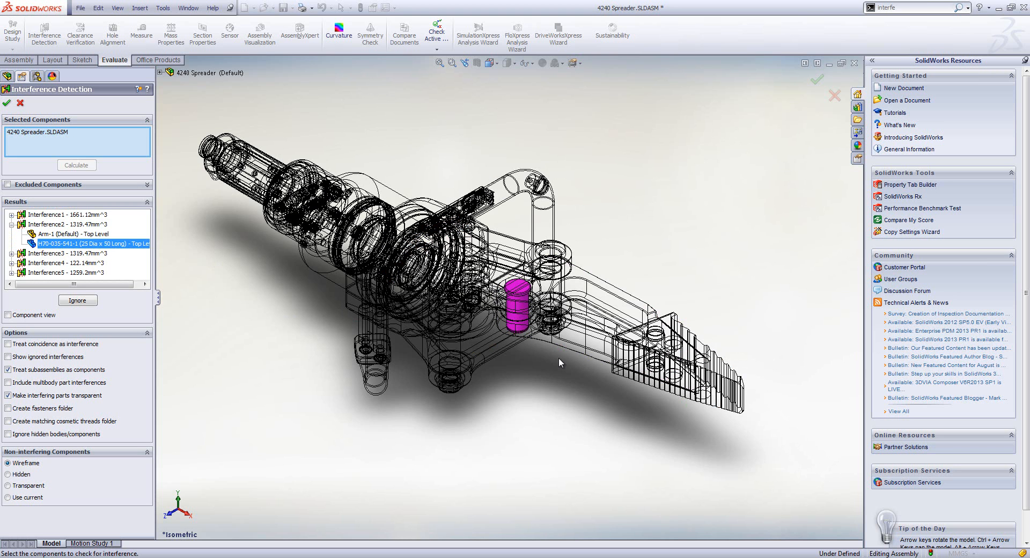
- Inspect both components involved in the first interference, and close Interference Detection
{"action": "left_click", "coordinate": [12, 224]}
{"action": "left_click", "coordinate": [11, 215]}
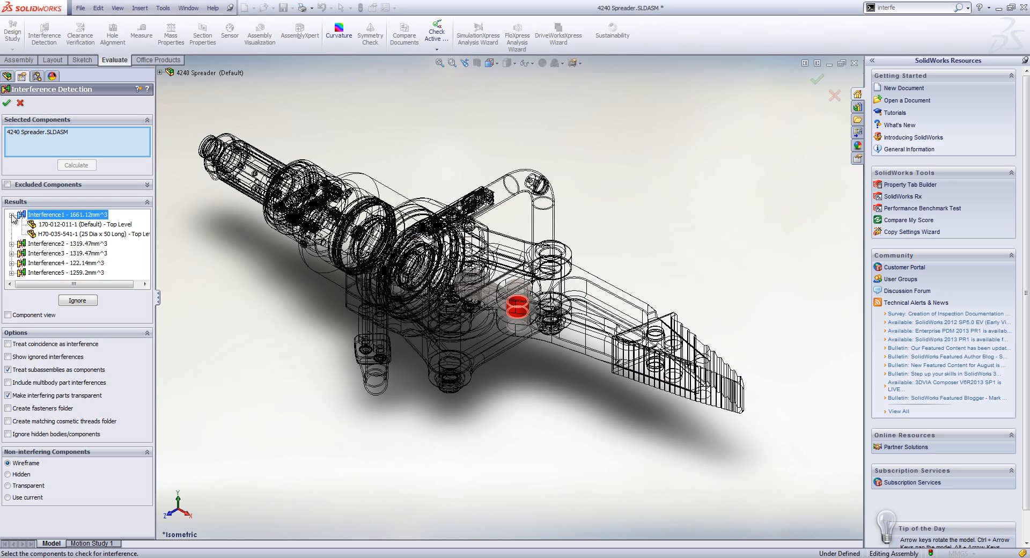
{"action": "left_click", "coordinate": [57, 224]}
{"action": "left_click", "coordinate": [59, 234]}
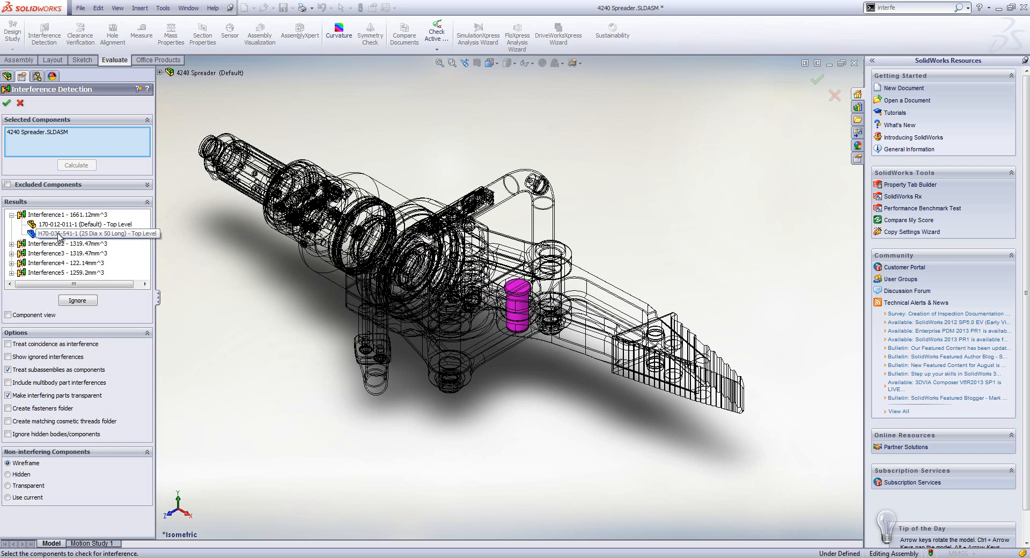
{"action": "left_click", "coordinate": [12, 215]}
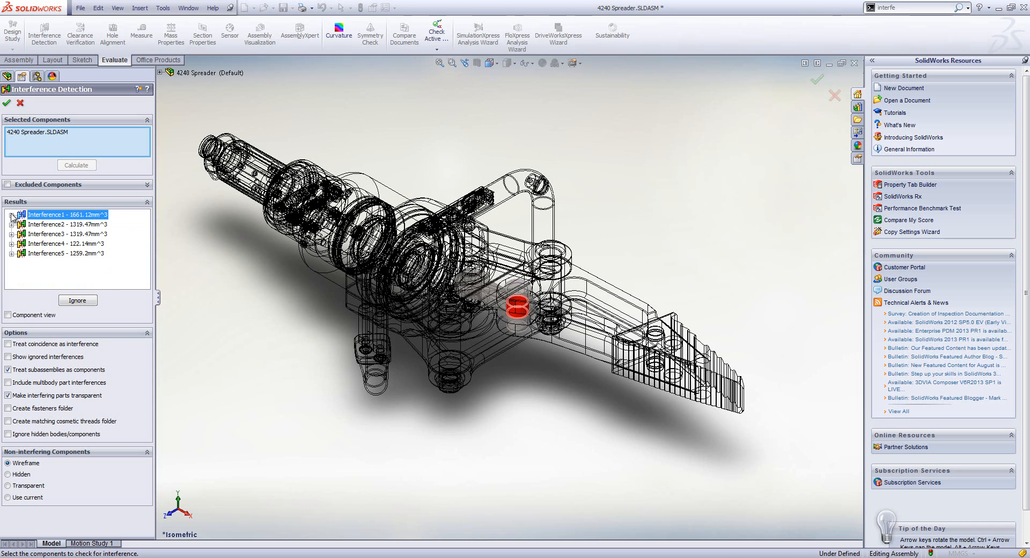
{"action": "left_click", "coordinate": [24, 105]}
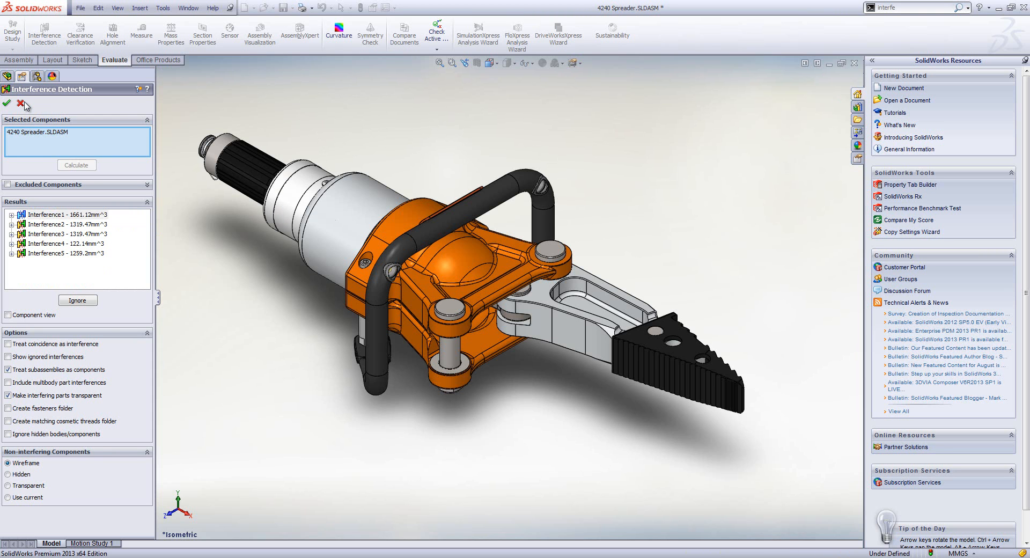
- Configure the 25 Dia x 50 Long pin H70-035-541<1> to a pin diameter of 22, keeping the length of 50
{"action": "right_click", "coordinate": [126, 213]}
{"action": "left_click", "coordinate": [152, 219]}
{"action": "left_click", "coordinate": [77, 378]}
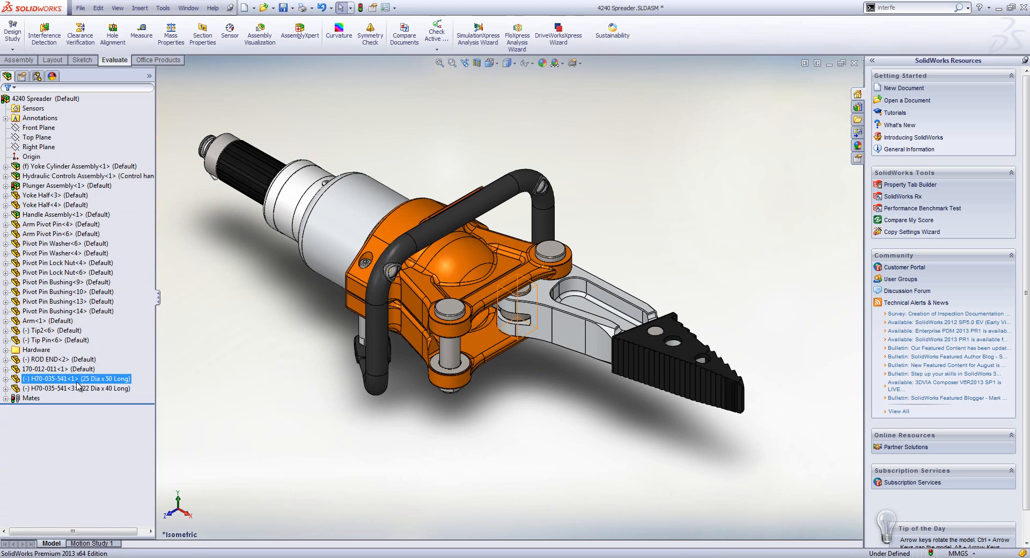
{"action": "right_click", "coordinate": [79, 383]}
{"action": "left_click", "coordinate": [108, 348]}
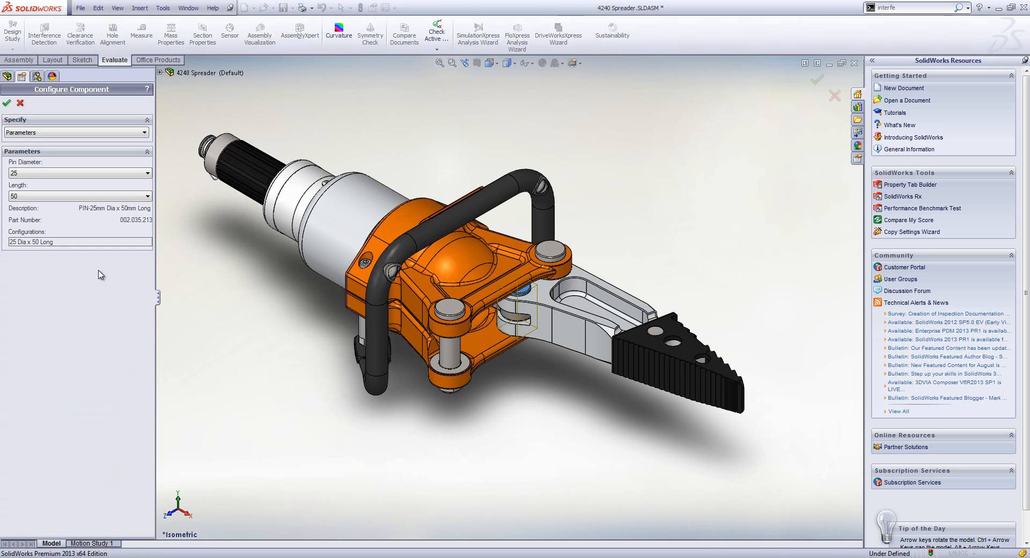
{"action": "left_click", "coordinate": [58, 199]}
{"action": "left_click", "coordinate": [51, 169]}
{"action": "left_click", "coordinate": [50, 169]}
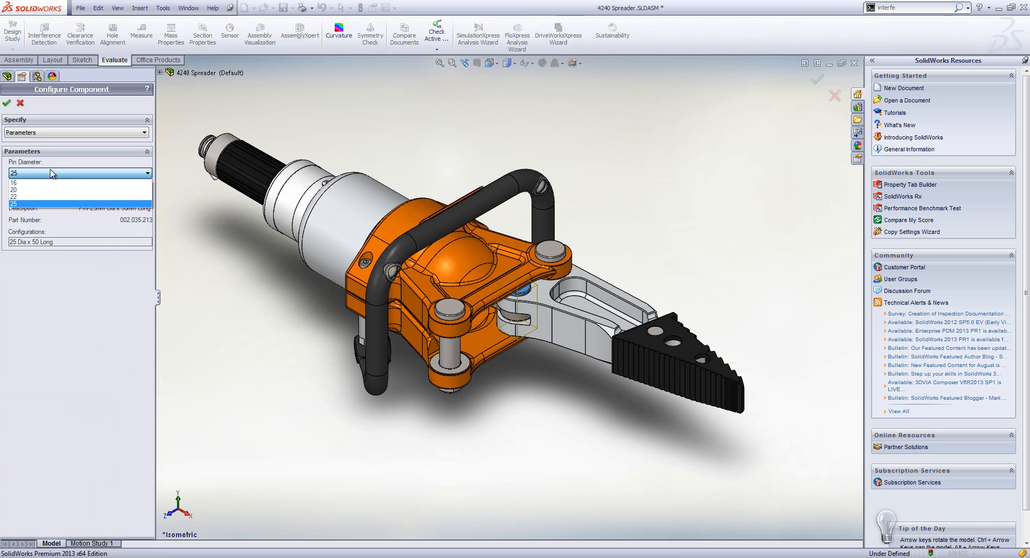
{"action": "left_click", "coordinate": [48, 197]}
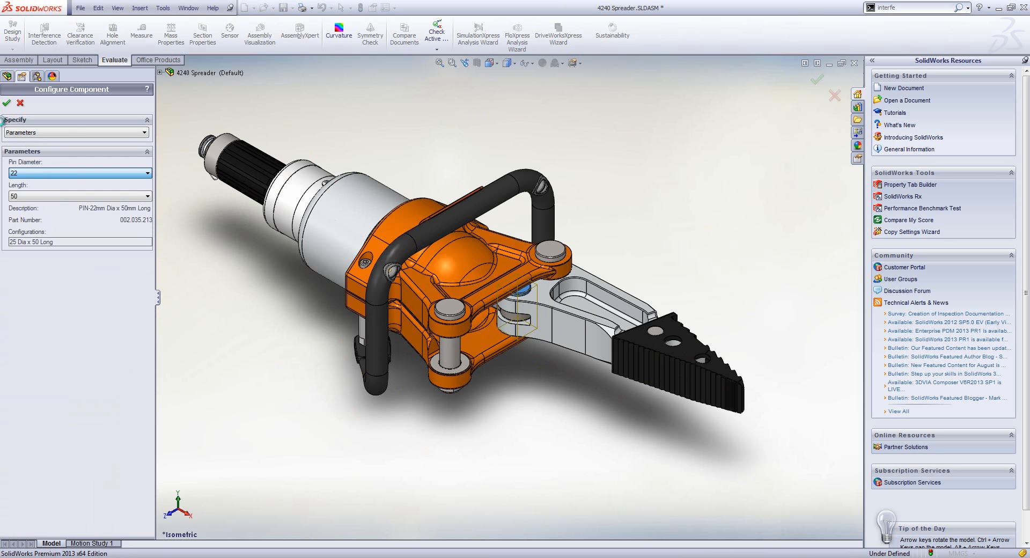
{"action": "left_click", "coordinate": [6, 103]}
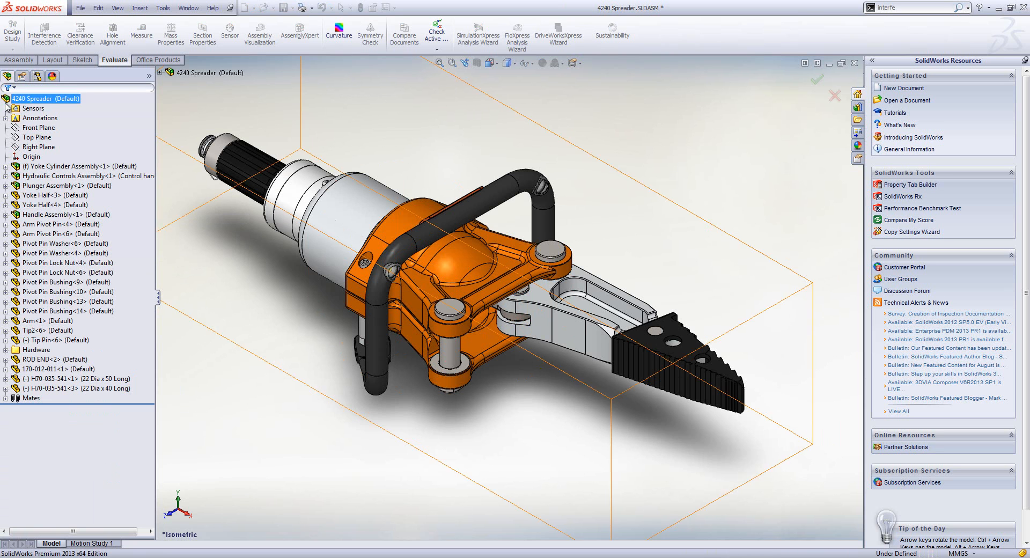
- Recalculate Interference Detection for the whole spreader, and inspect the plunger inner O-ring and rod end in the first result
{"action": "left_click", "coordinate": [44, 35]}
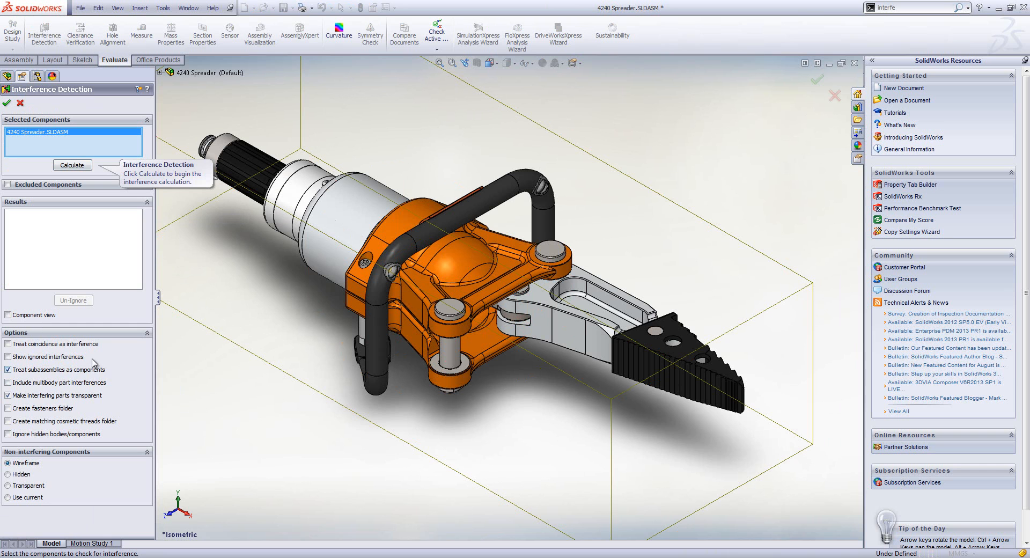
{"action": "left_click", "coordinate": [72, 165]}
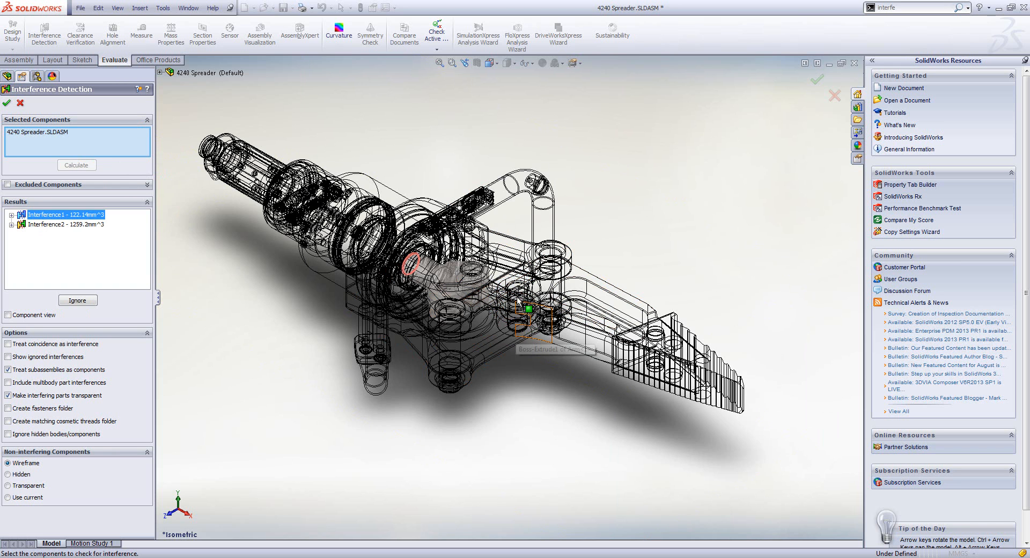
{"action": "left_click", "coordinate": [11, 215]}
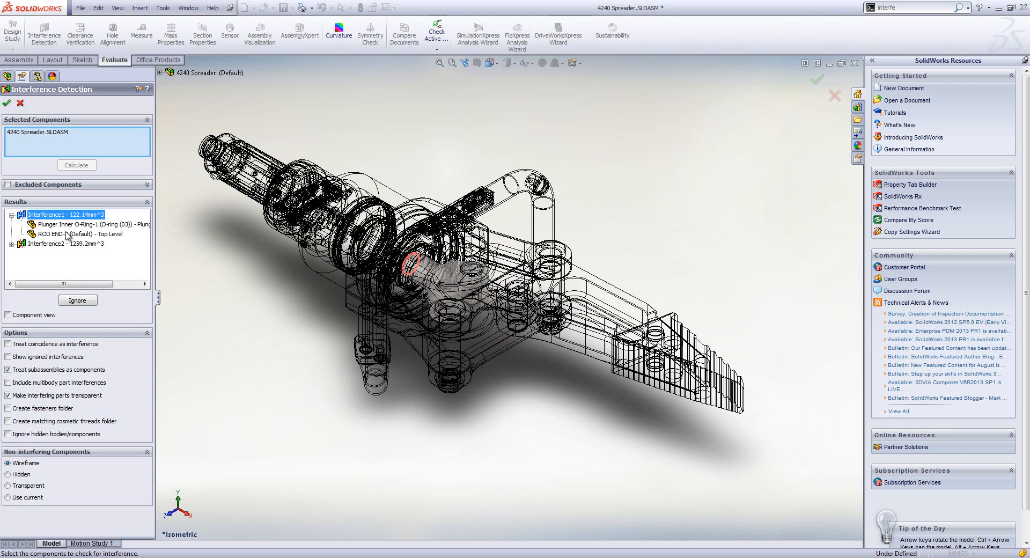
{"action": "left_click", "coordinate": [65, 226]}
{"action": "left_click", "coordinate": [65, 234]}
{"action": "left_click", "coordinate": [64, 226]}
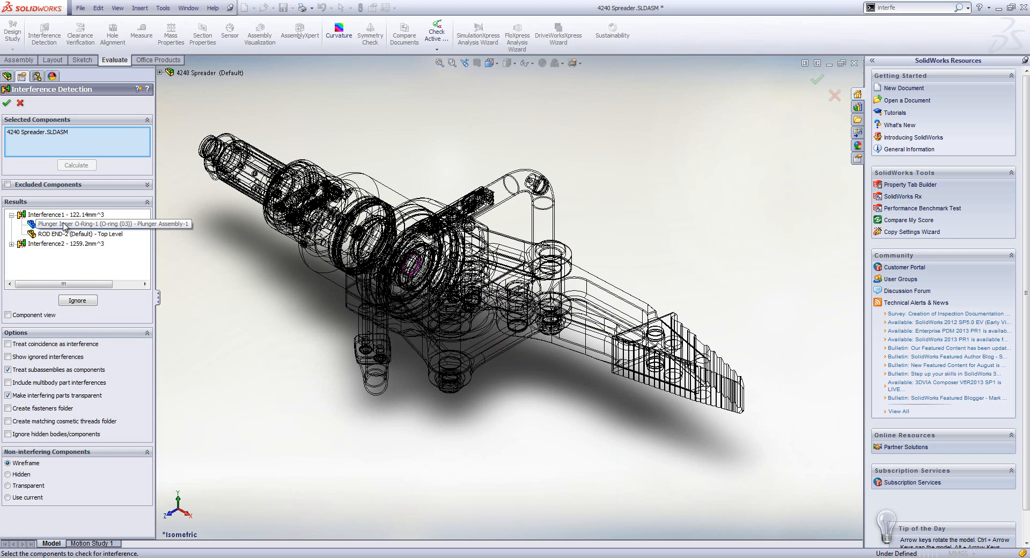
- Inspect which components make up the second interference, at the arm and tip
{"action": "left_click", "coordinate": [11, 215]}
{"action": "left_click", "coordinate": [12, 225]}
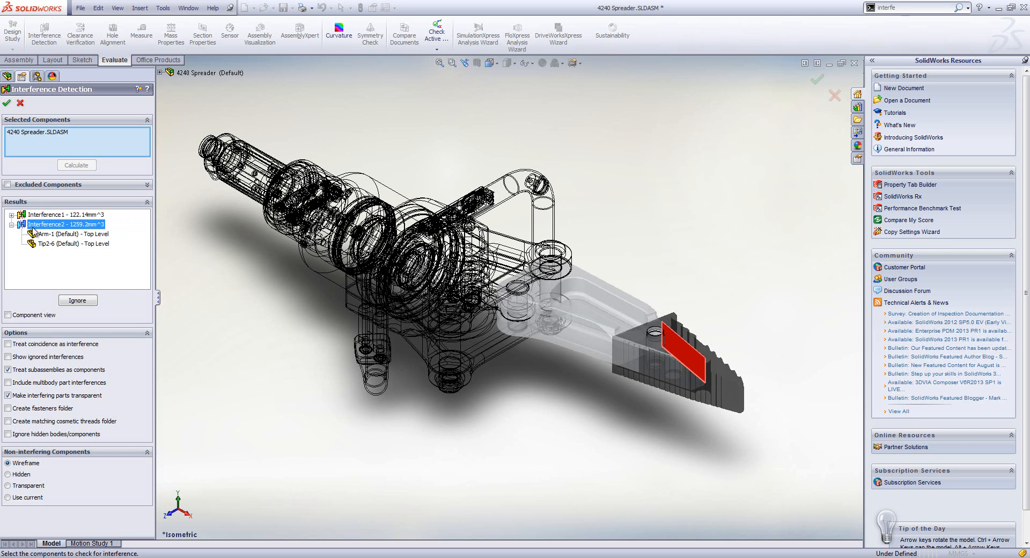
{"action": "left_click", "coordinate": [11, 224]}
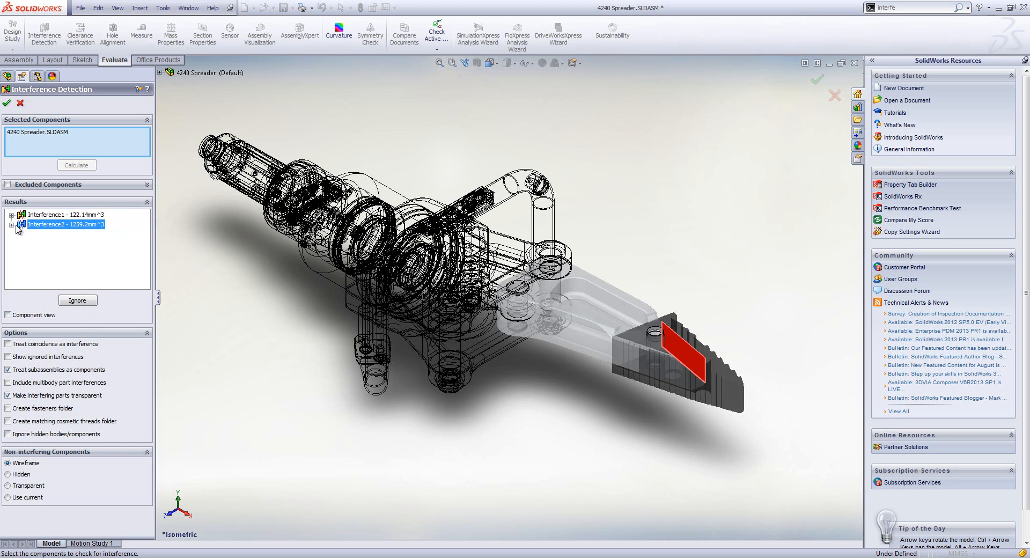
- Group the interferences by component with Component view, examine the arm's interference, and close Interference Detection
{"action": "left_click", "coordinate": [8, 316]}
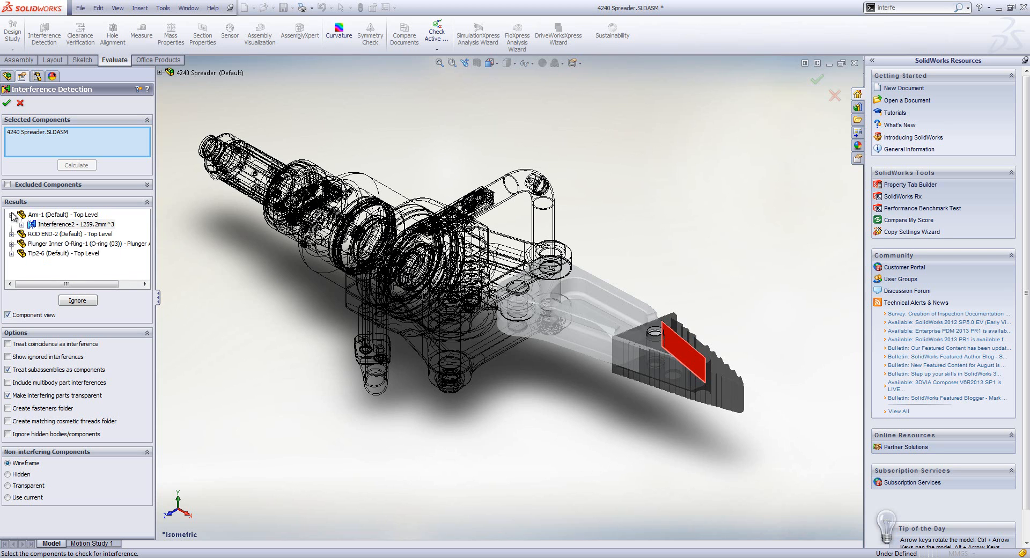
{"action": "left_click", "coordinate": [16, 215]}
{"action": "left_click", "coordinate": [47, 224]}
{"action": "left_click", "coordinate": [48, 234]}
{"action": "key", "text": "Down"}
{"action": "key", "text": "Up"}
{"action": "key", "text": "Up"}
{"action": "key", "text": "Up"}
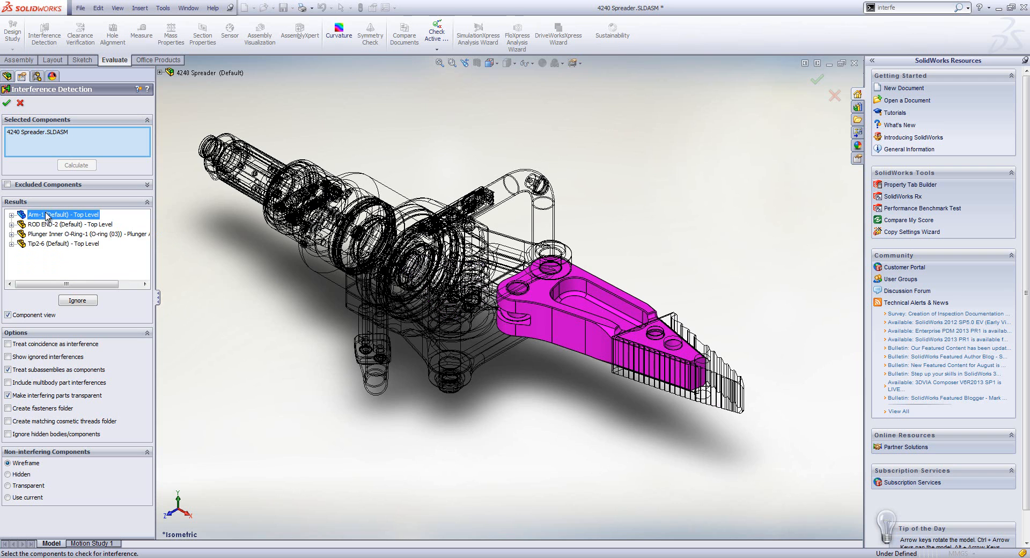
{"action": "left_click", "coordinate": [11, 215]}
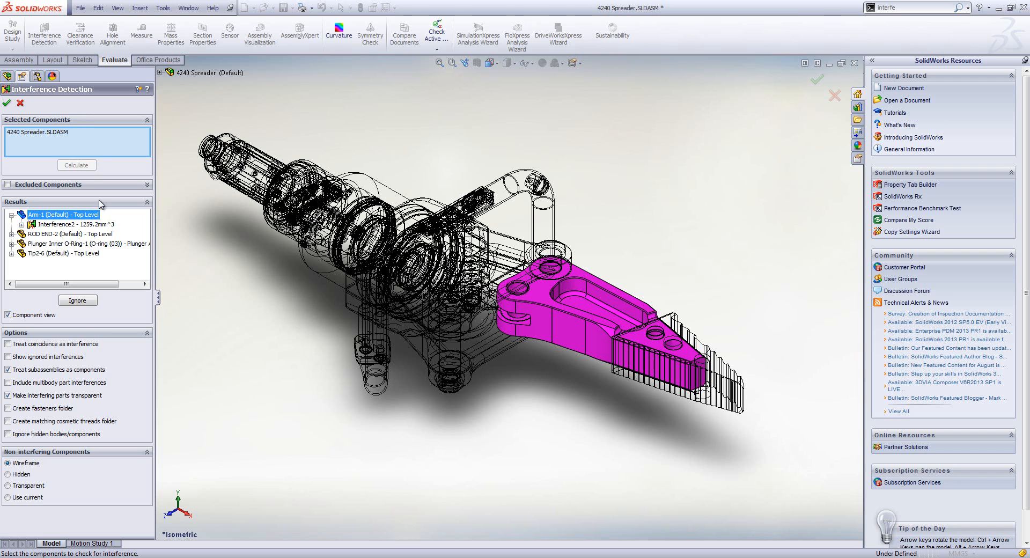
{"action": "left_click", "coordinate": [62, 224]}
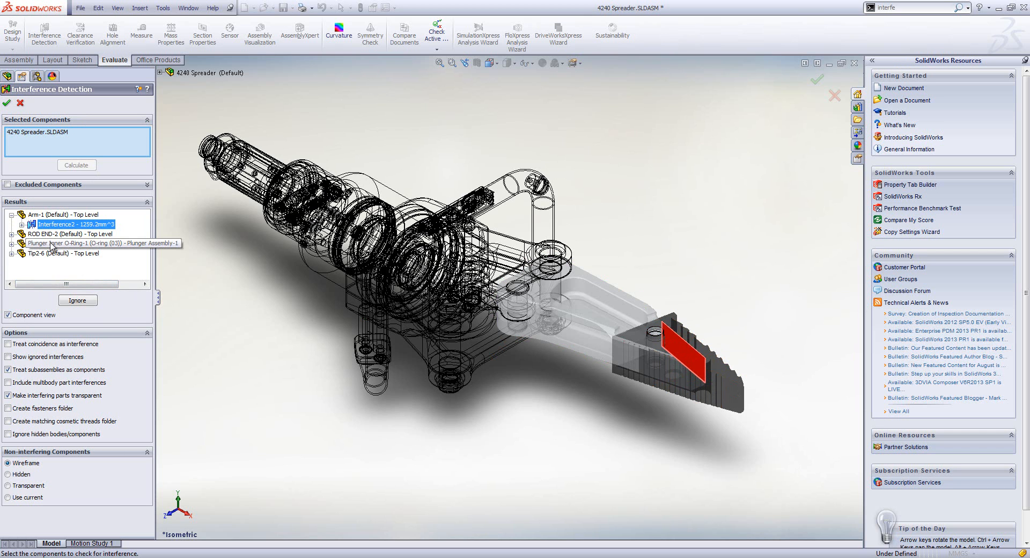
{"action": "left_click", "coordinate": [21, 104]}
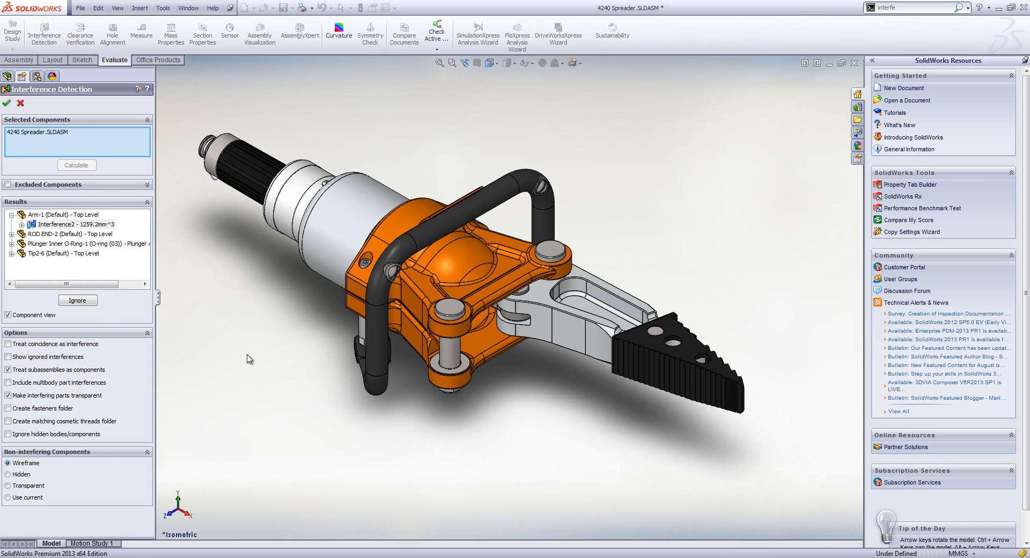
- Calculate Clearance Verification between the arm and part 170-012-011 with a minimum acceptable clearance of 0.50 mm
{"action": "left_click", "coordinate": [84, 37]}
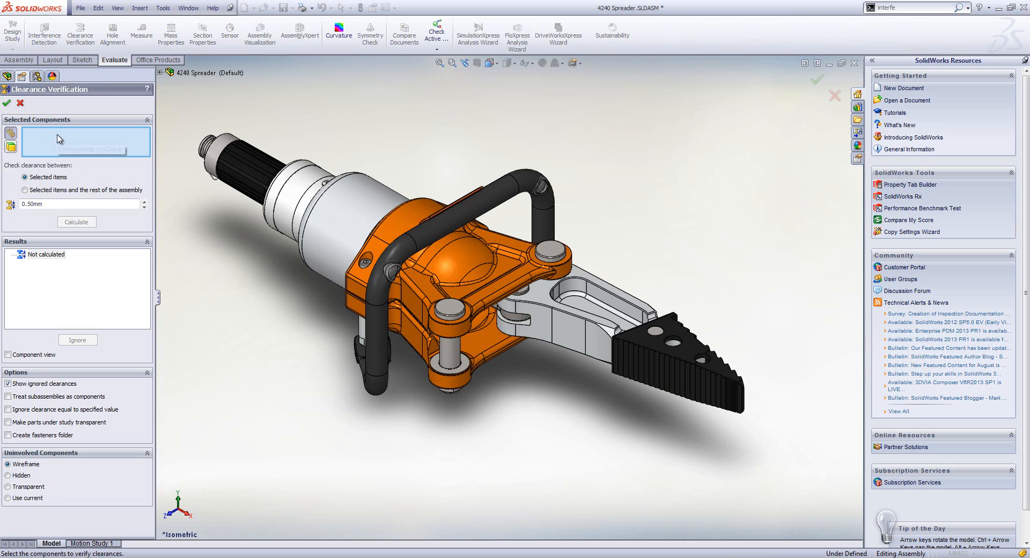
{"action": "left_click", "coordinate": [535, 328]}
{"action": "left_click", "coordinate": [517, 318]}
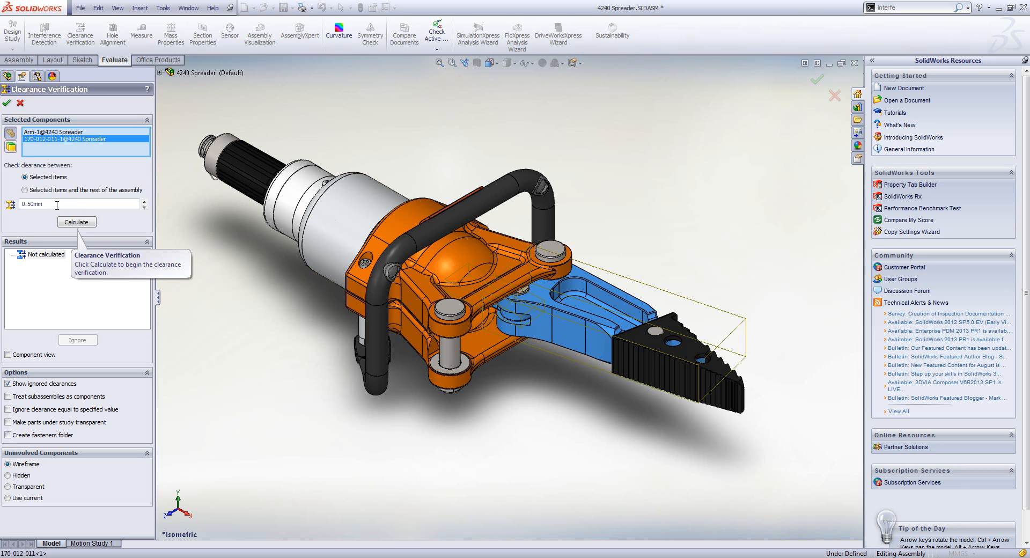
{"action": "left_click", "coordinate": [75, 222]}
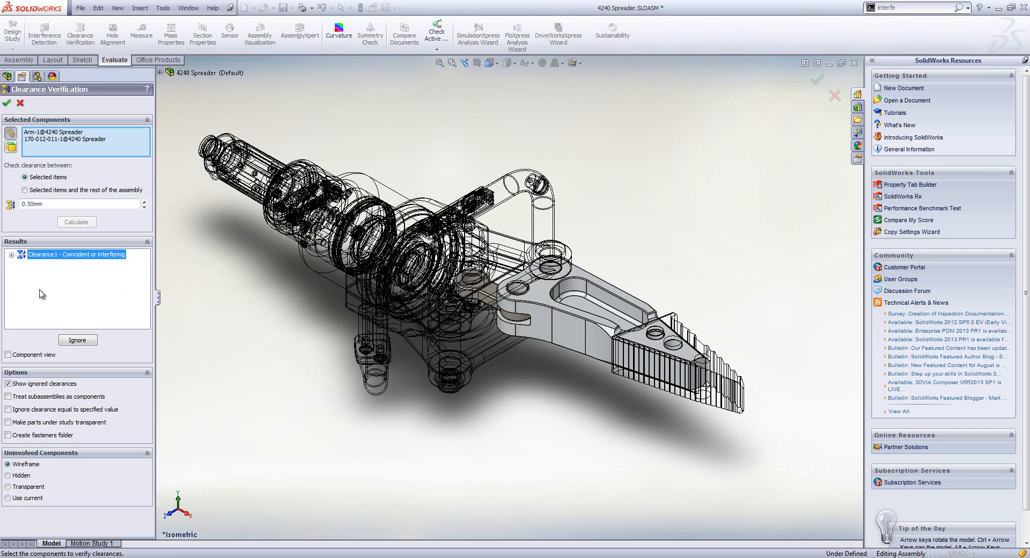
- Turn off Show ignored clearances, and briefly preview the parts under study as transparent
{"action": "left_click", "coordinate": [47, 384]}
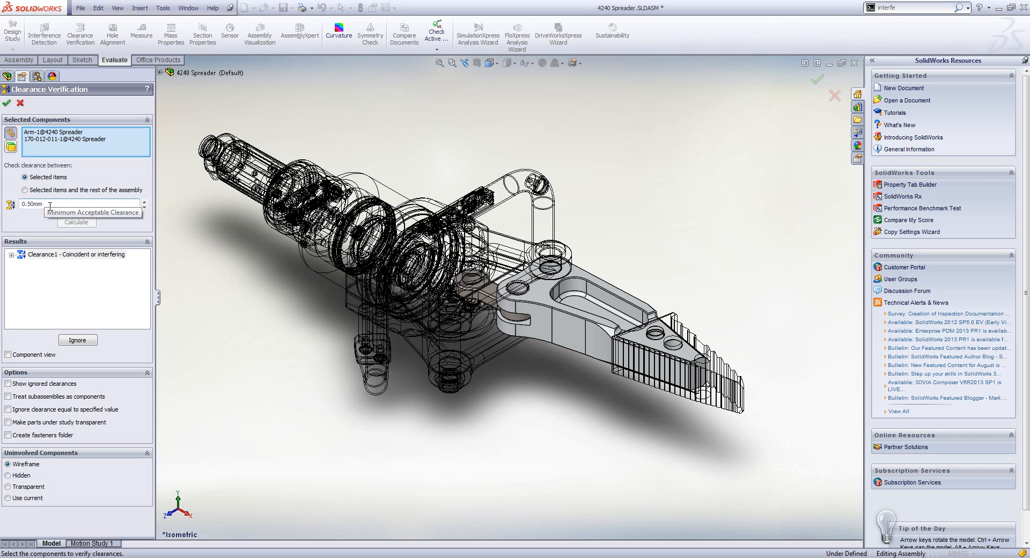
{"action": "left_click", "coordinate": [98, 423]}
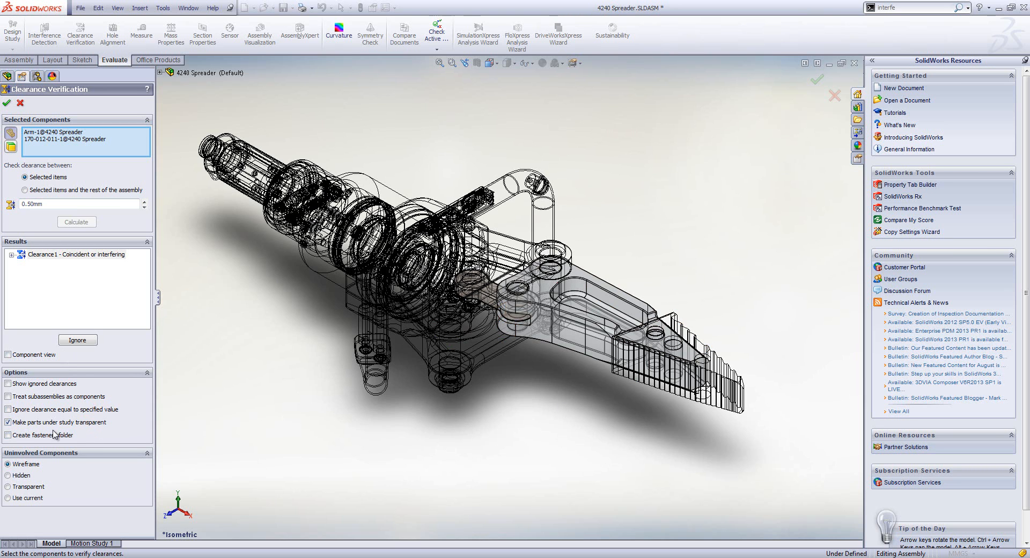
{"action": "left_click", "coordinate": [70, 427]}
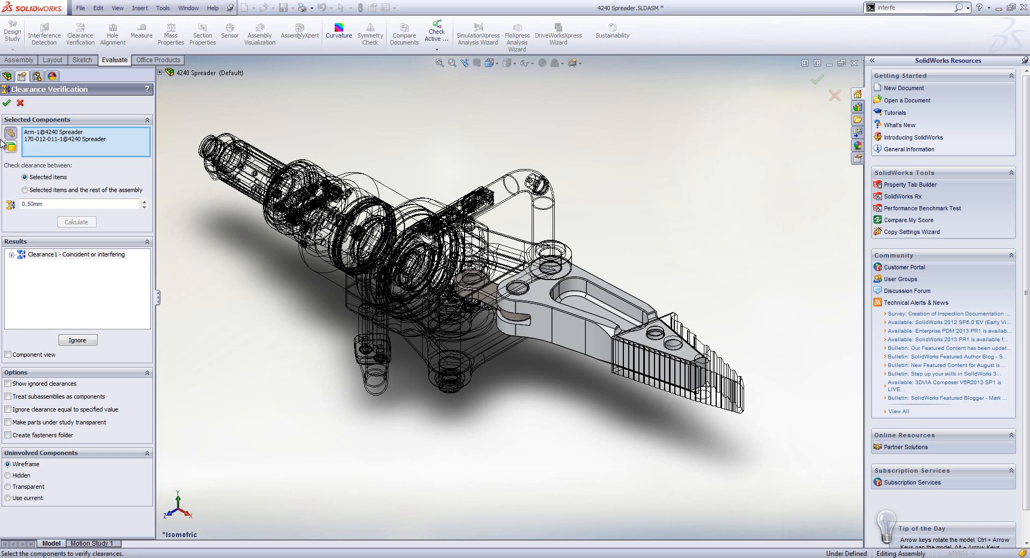
- Replace the checked components with Arm Pivot Pin-4, Yoke Half-3 and Arm-1, and calculate their clearances at 0.50 mm
{"action": "right_click", "coordinate": [97, 143]}
{"action": "left_click", "coordinate": [127, 152]}
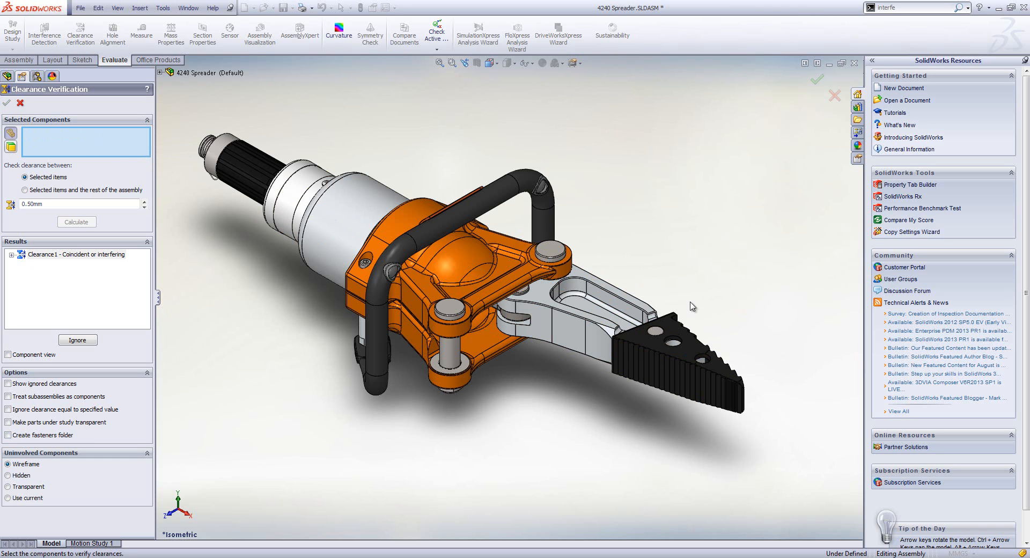
{"action": "left_click", "coordinate": [550, 248]}
{"action": "left_click", "coordinate": [542, 280]}
{"action": "left_click", "coordinate": [547, 302]}
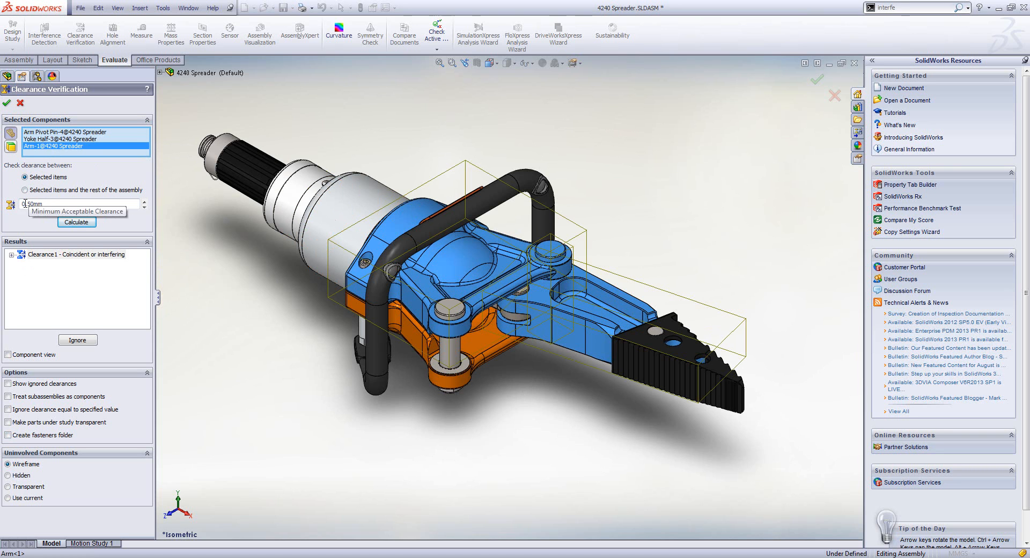
{"action": "left_click", "coordinate": [76, 221]}
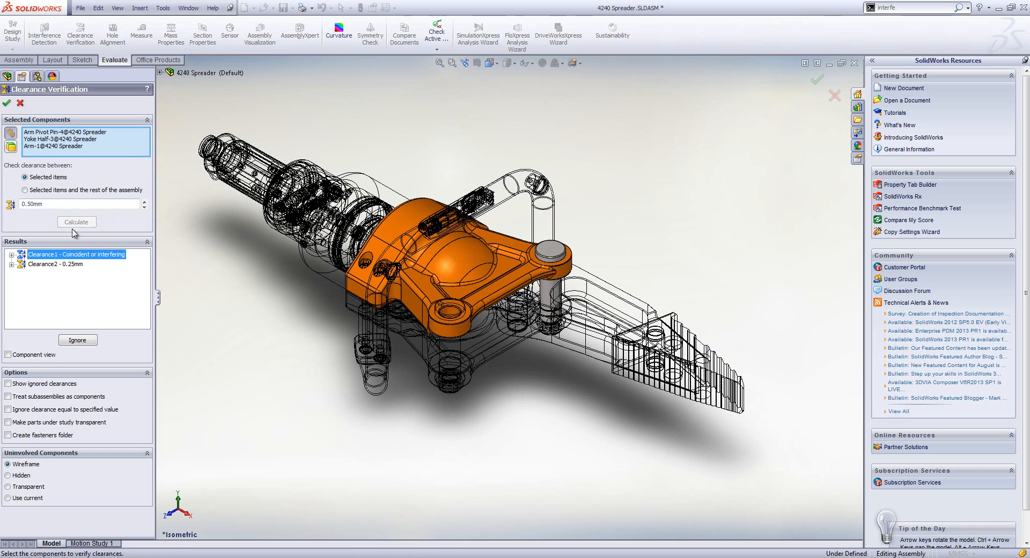
- Examine the components in the coincident result and the location of the second clearance at the arm and pivot pin
{"action": "left_click", "coordinate": [11, 254]}
{"action": "left_click", "coordinate": [11, 285]}
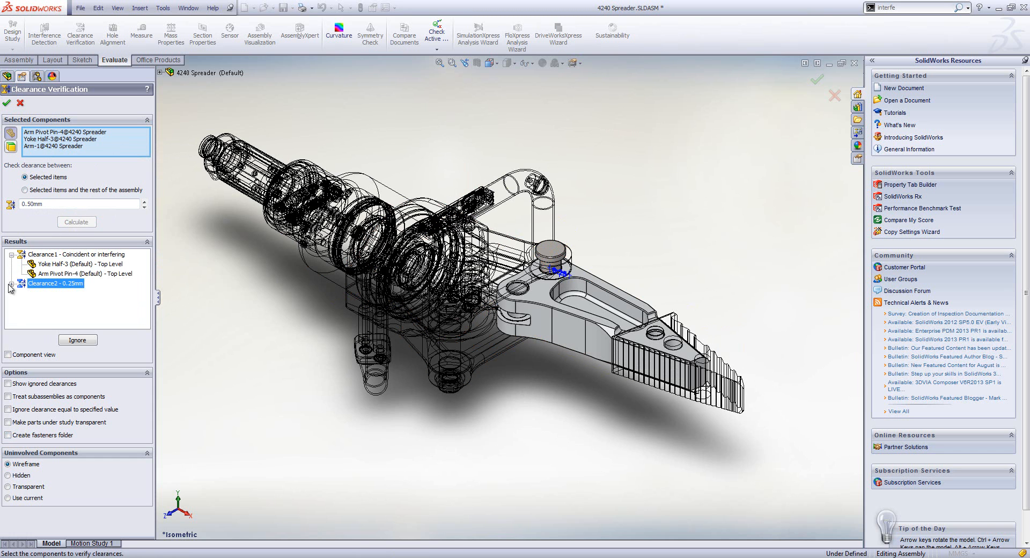
{"action": "left_click", "coordinate": [73, 255]}
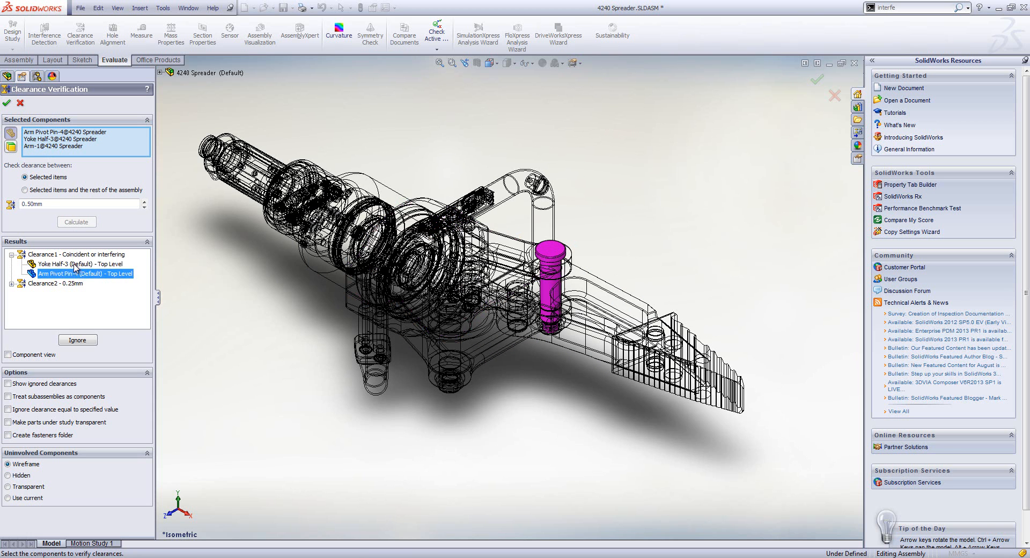
{"action": "left_click", "coordinate": [75, 284]}
{"action": "scroll", "coordinate": [563, 279], "scroll_direction": "down", "scroll_amount": 5}
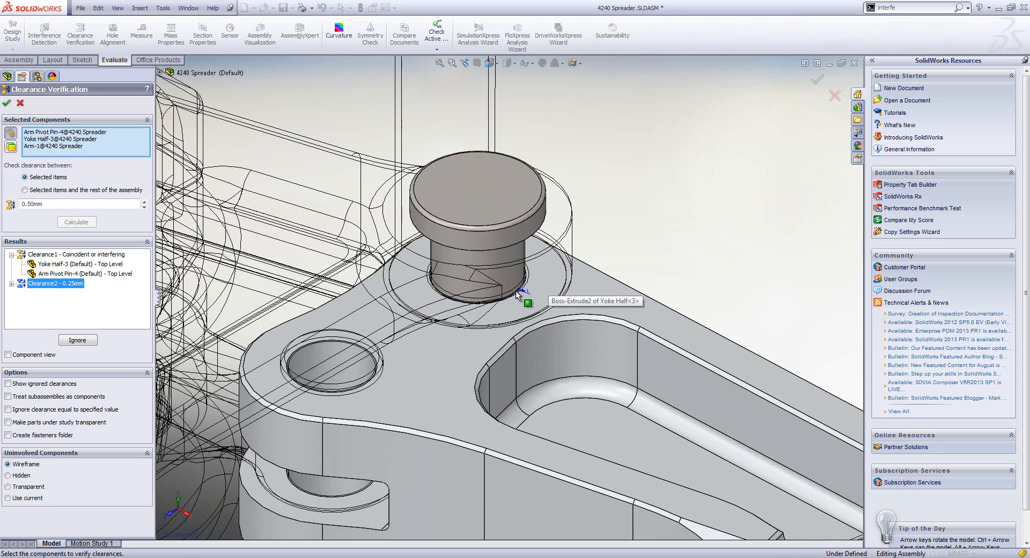
{"action": "key", "text": "ctrl+7"}
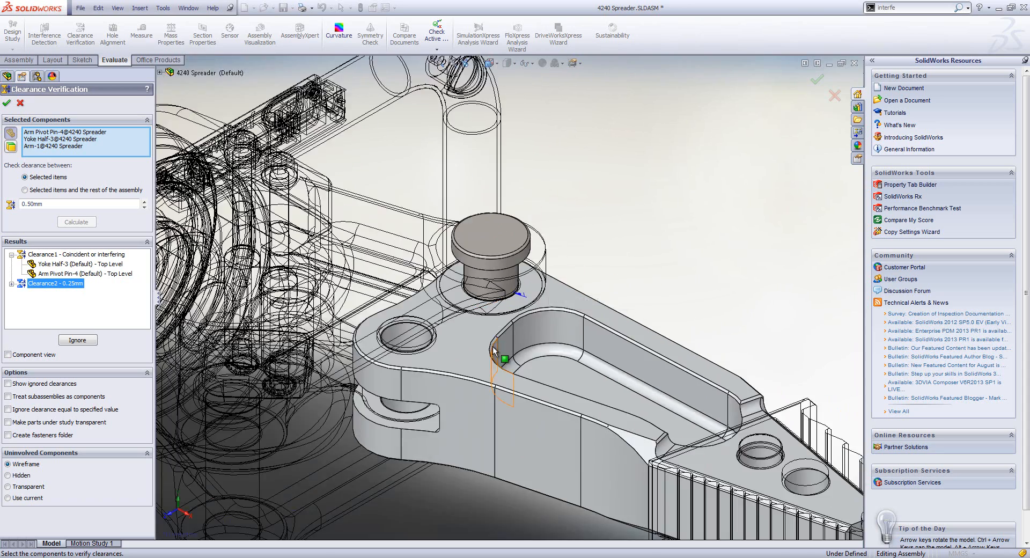
- Set the minimum acceptable clearance to 0.20 mm and recalculate the clearances
{"action": "left_click", "coordinate": [55, 203]}
{"action": "double_click", "coordinate": [38, 204]}
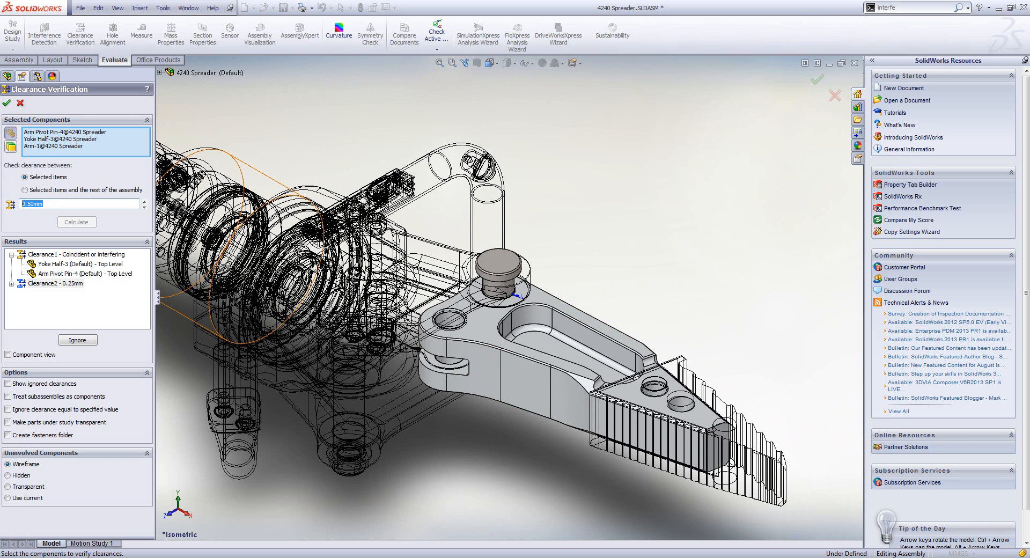
{"action": "type", "text": "0.2"}
{"action": "left_click", "coordinate": [79, 223]}
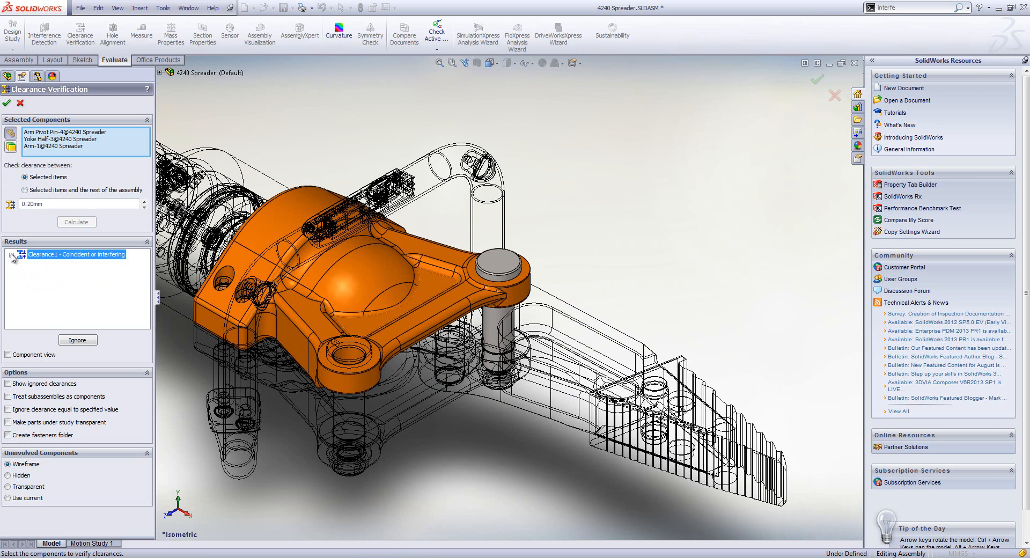
- Set the minimum acceptable clearance back to 0.50 mm and recalculate the clearances
{"action": "left_click_drag", "start_coordinate": [62, 204], "coordinate": [3, 206]}
{"action": "type", "text": ".5"}
{"action": "left_click", "coordinate": [85, 222]}
- Clear the selections, calculate the clearance between the arm's upper face and Yoke Half-3, and close Clearance Verification
{"action": "right_click", "coordinate": [120, 148]}
{"action": "left_click", "coordinate": [161, 154]}
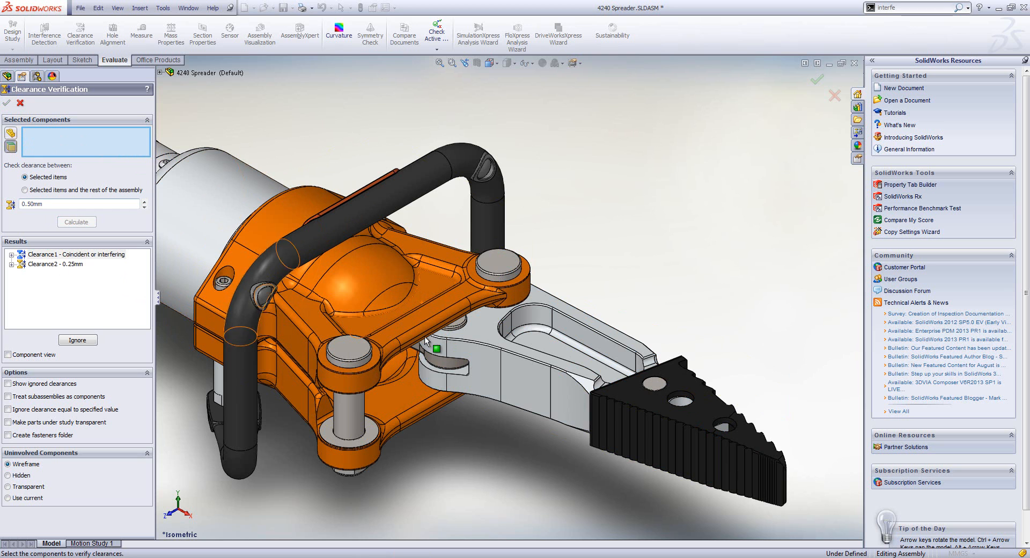
{"action": "left_click", "coordinate": [479, 336]}
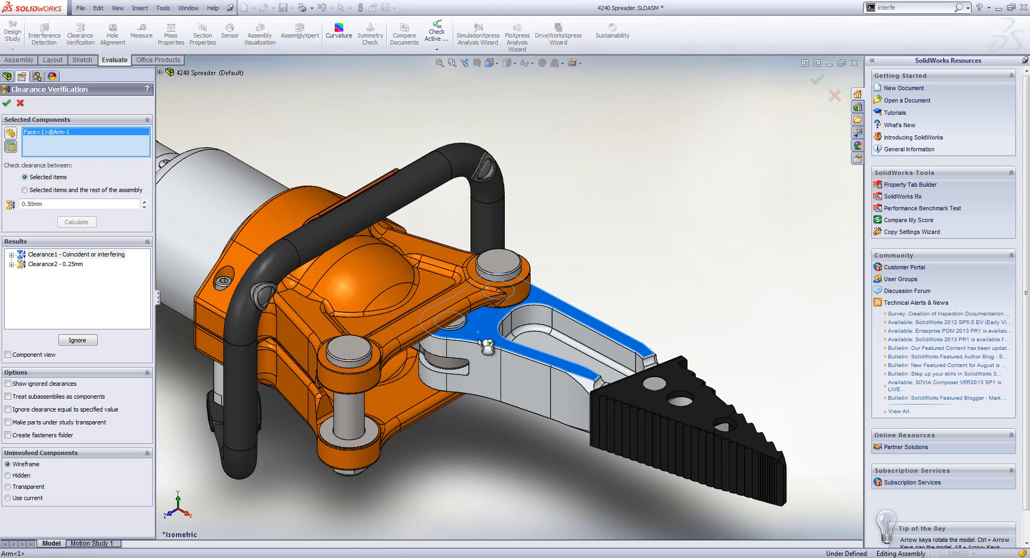
{"action": "left_click", "coordinate": [437, 298]}
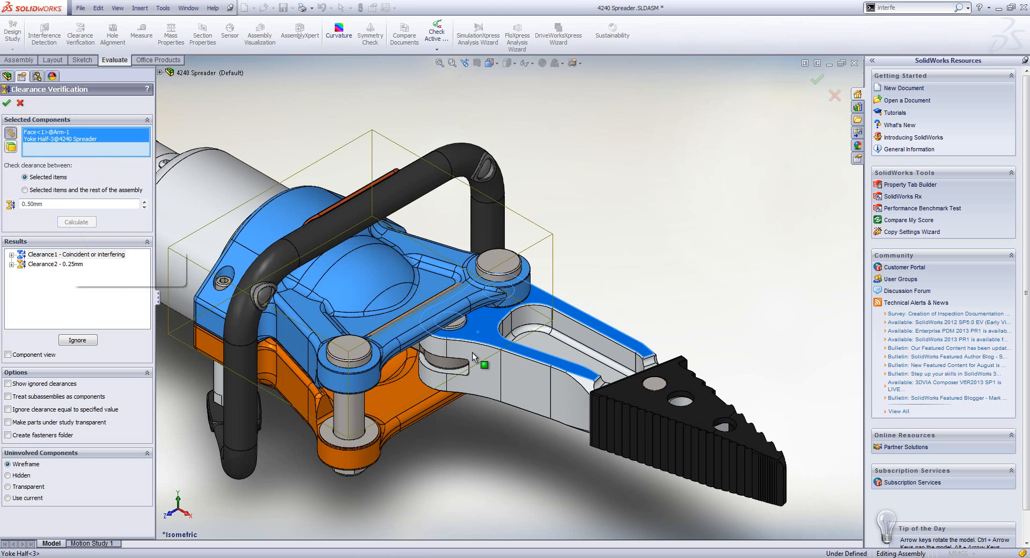
{"action": "left_click", "coordinate": [76, 222]}
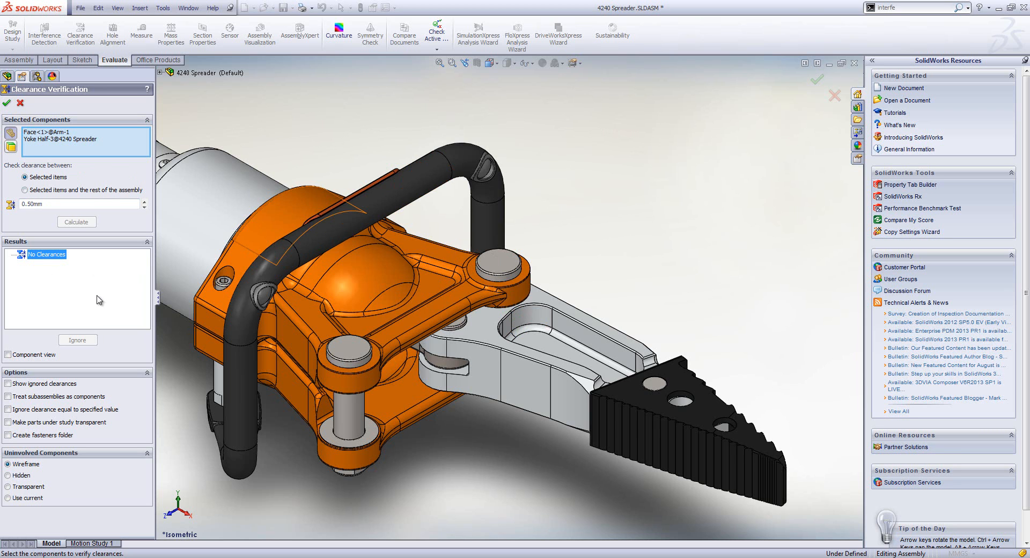
{"action": "left_click", "coordinate": [20, 103]}
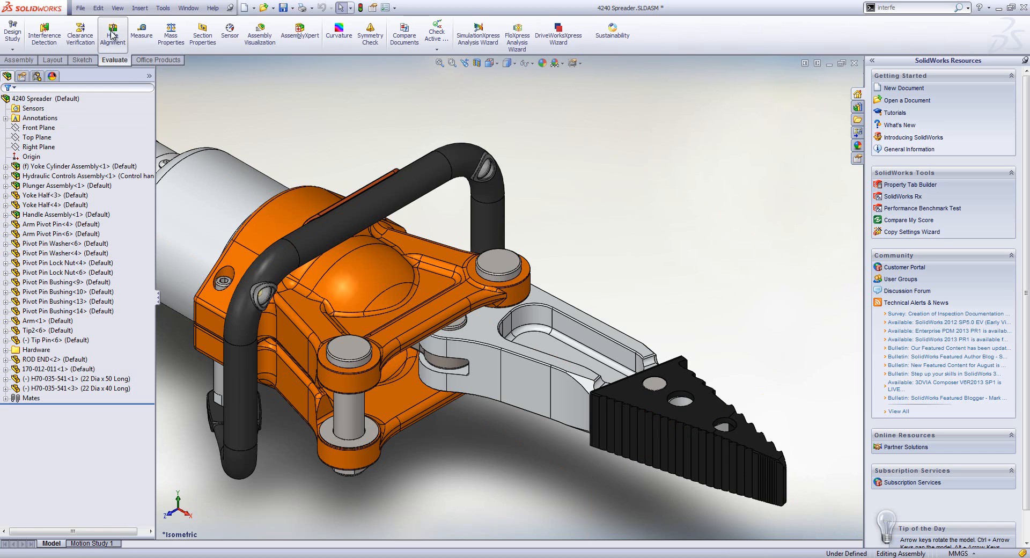
- Calculate Hole Alignment for the whole 4240 Spreader assembly with a hole center deviation of 10.00 mm
{"action": "left_click", "coordinate": [113, 35]}
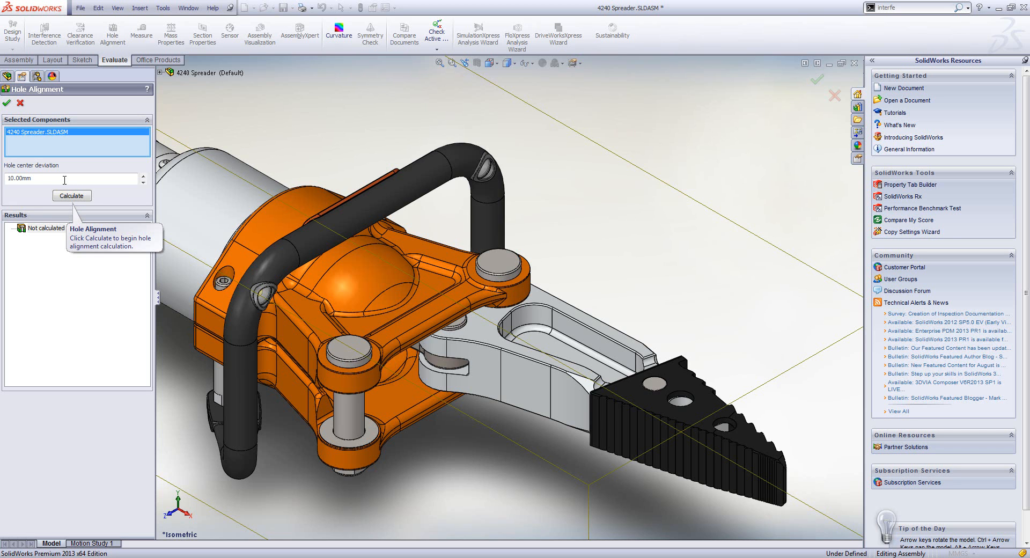
{"action": "double_click", "coordinate": [64, 180]}
{"action": "left_click", "coordinate": [70, 194]}
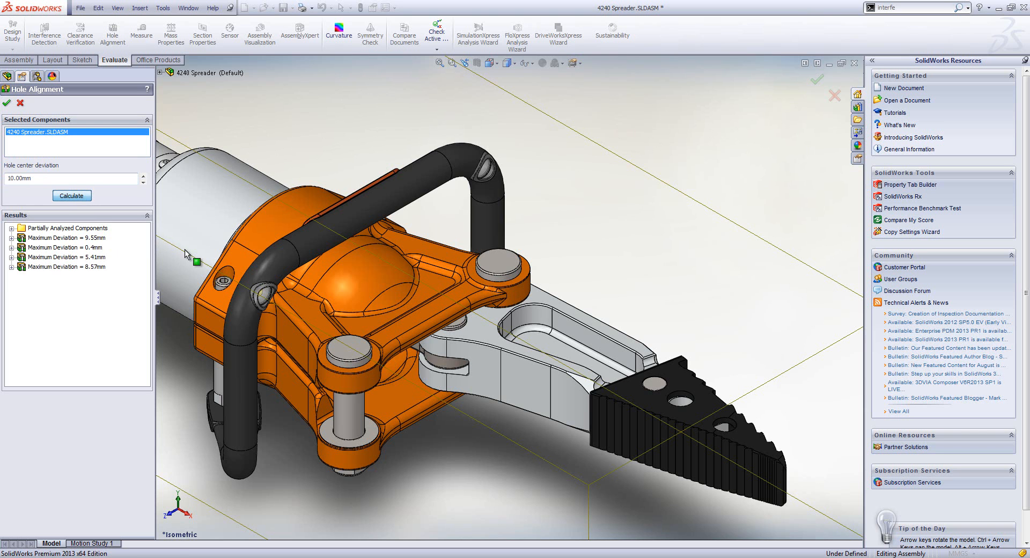
- Examine where each misaligned hole group lies, including both yoke half features in the 0.4 mm deviation result
{"action": "key", "text": "f"}
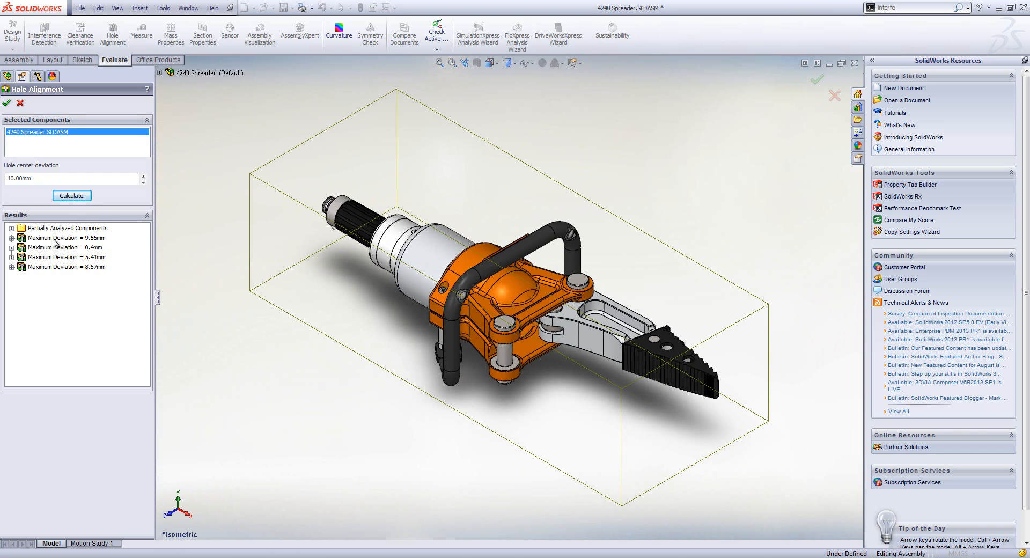
{"action": "left_click", "coordinate": [53, 238]}
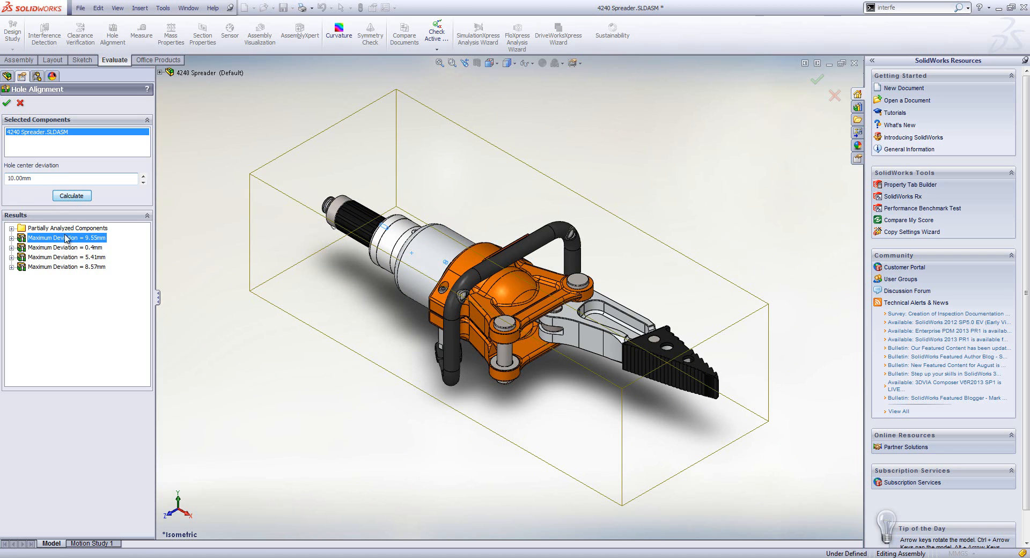
{"action": "left_click", "coordinate": [80, 258]}
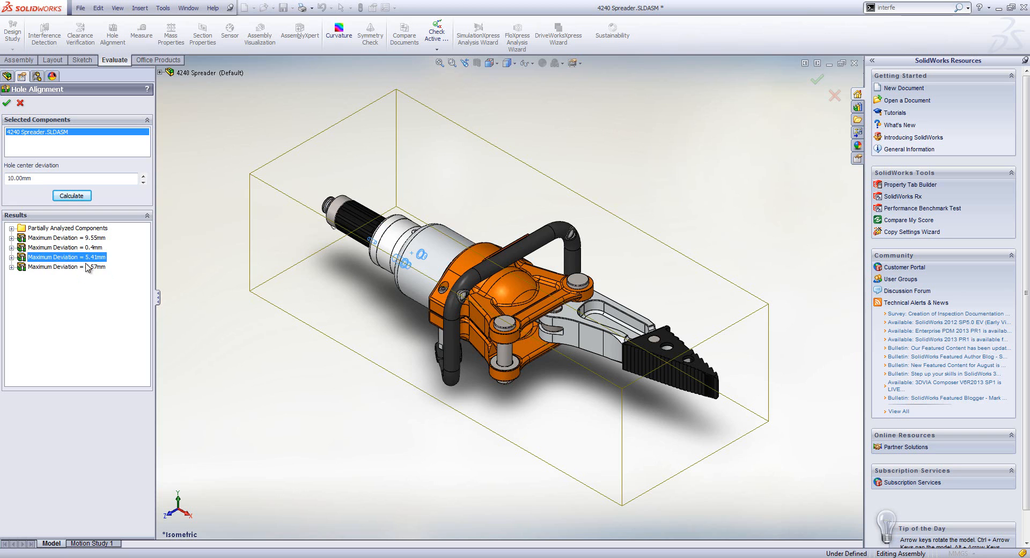
{"action": "left_click", "coordinate": [79, 269]}
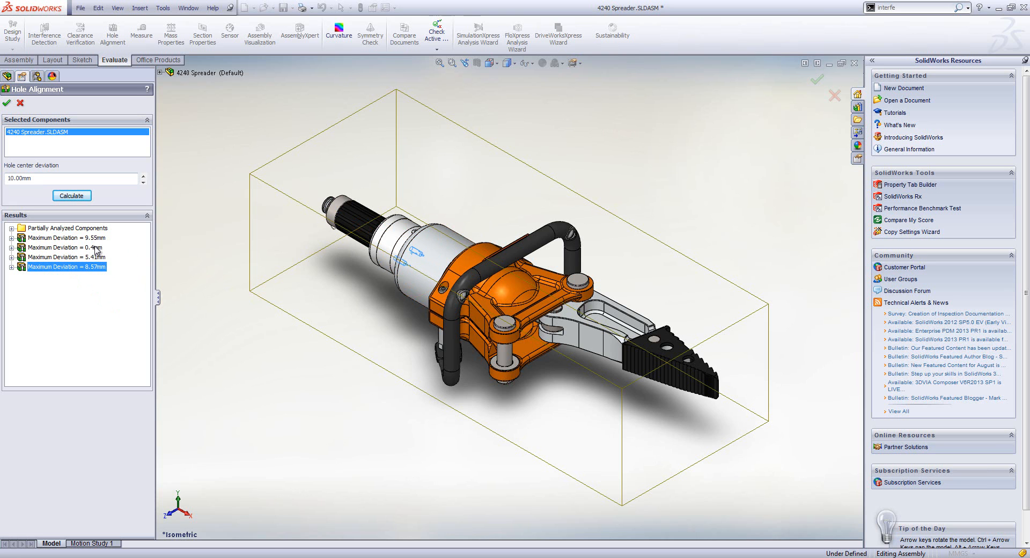
{"action": "left_click", "coordinate": [58, 247]}
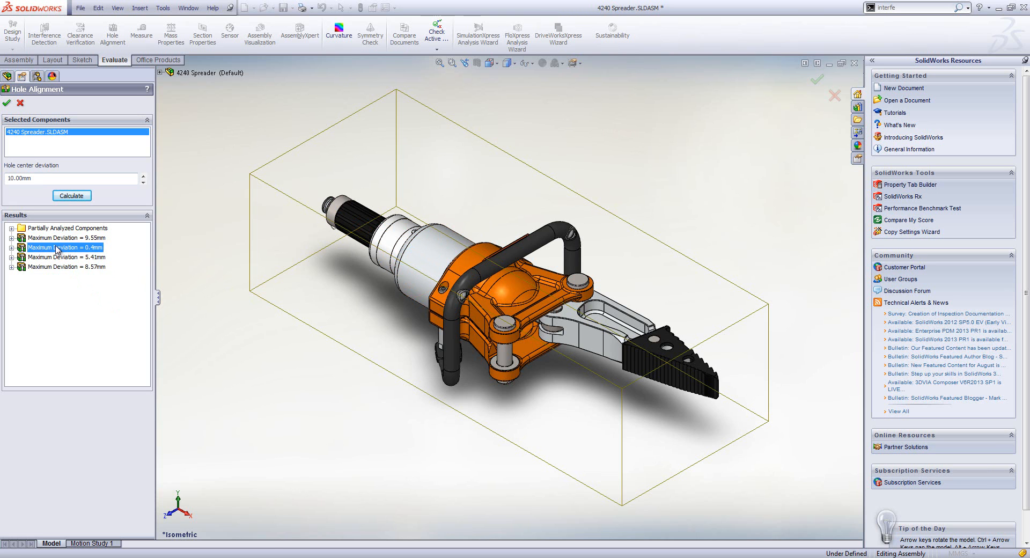
{"action": "middle_click_drag", "start_coordinate": [418, 311], "coordinate": [475, 367]}
{"action": "scroll", "coordinate": [531, 303], "scroll_direction": "down", "scroll_amount": 3}
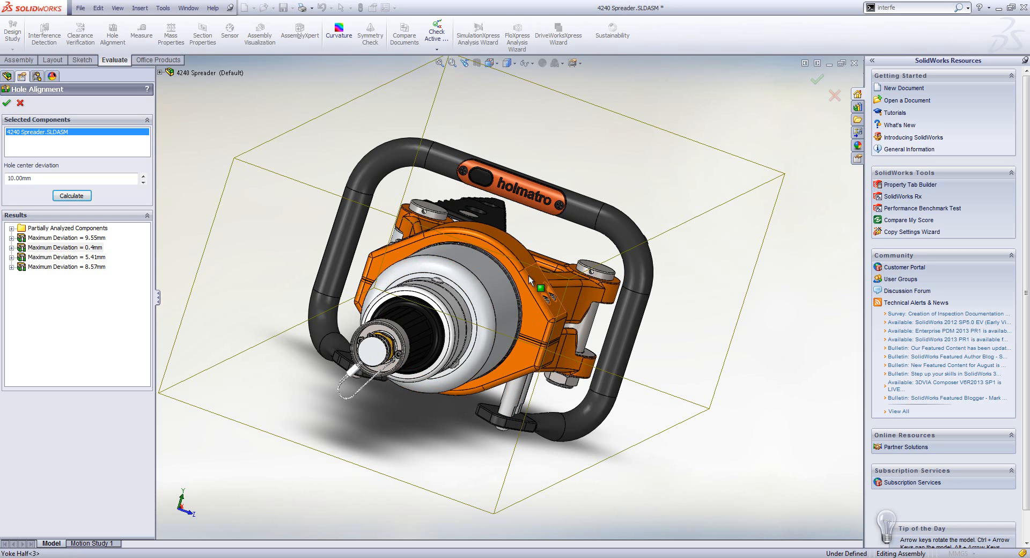
{"action": "left_click", "coordinate": [12, 247]}
{"action": "left_click", "coordinate": [90, 258]}
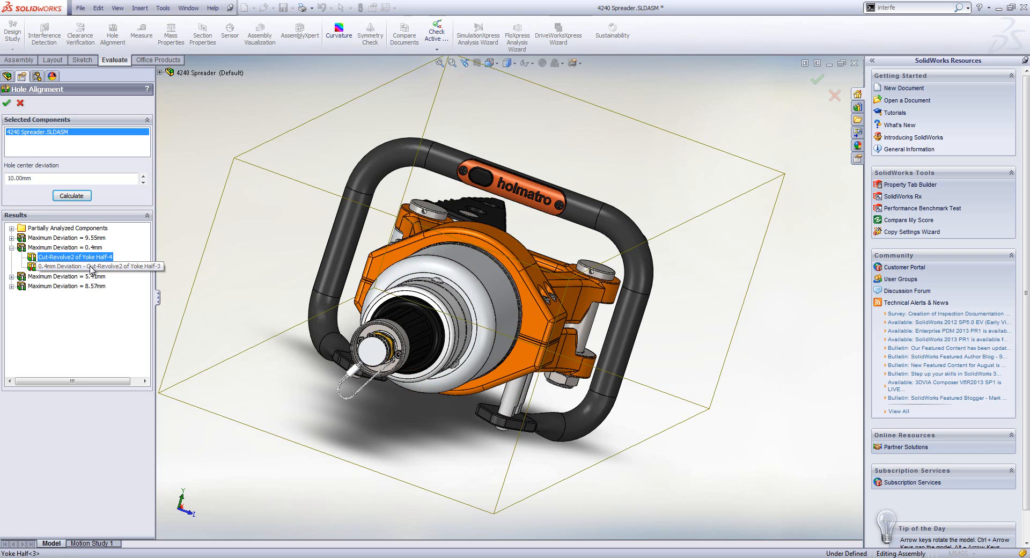
{"action": "left_click", "coordinate": [90, 266]}
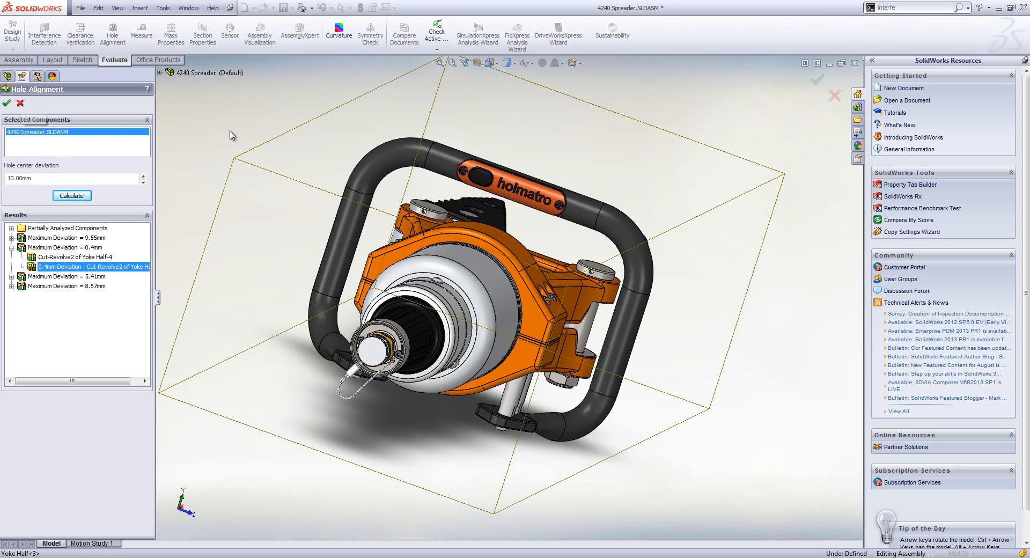
- Inspect the holes in the serrated tip up close and close Hole Alignment
{"action": "middle_click_drag", "start_coordinate": [754, 301], "coordinate": [601, 370]}
{"action": "scroll", "coordinate": [790, 351], "scroll_direction": "down", "scroll_amount": 6}
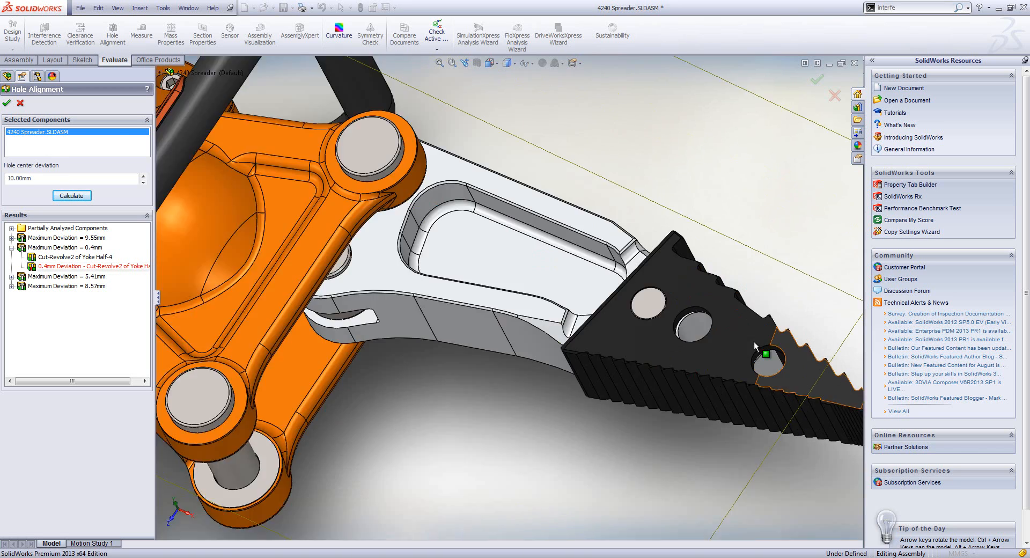
{"action": "middle_click", "coordinate": [663, 310]}
{"action": "middle_click_drag", "start_coordinate": [664, 310], "coordinate": [685, 380]}
{"action": "scroll", "coordinate": [658, 336], "scroll_direction": "down", "scroll_amount": 3}
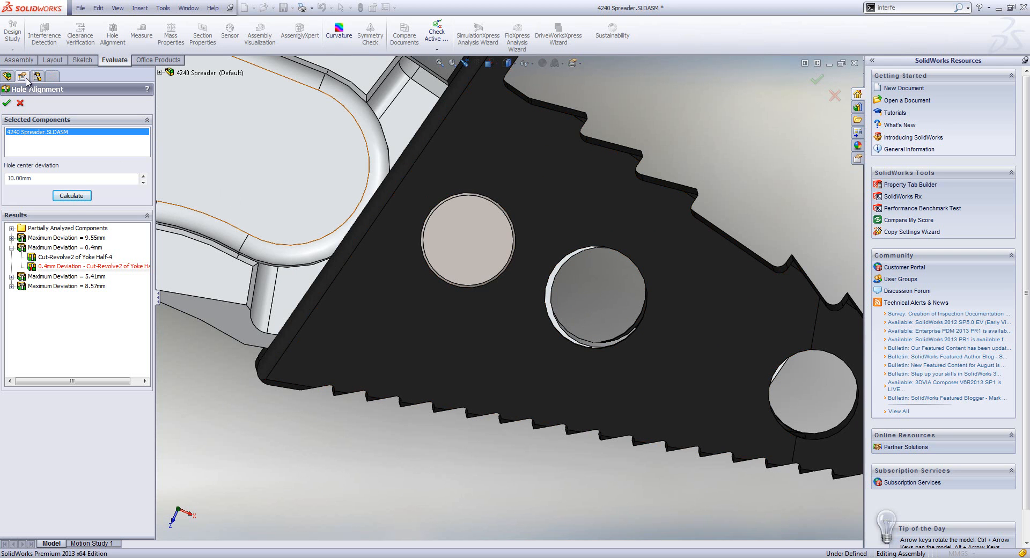
{"action": "left_click", "coordinate": [20, 103]}
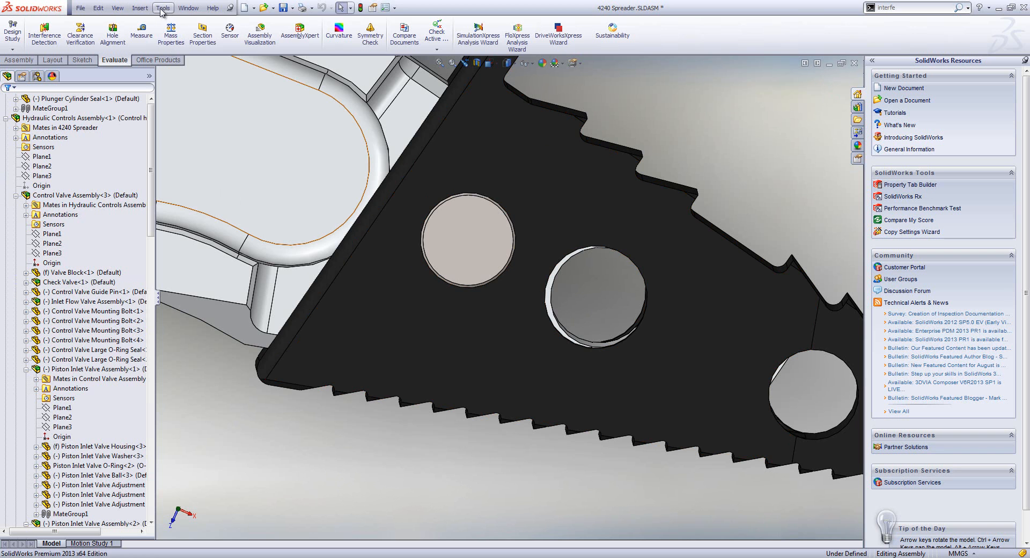
- Switch to the Hole Alignment assembly, calculate its hole alignment at 10.00 mm center deviation, and highlight the deviation result
{"action": "left_click", "coordinate": [189, 8]}
{"action": "left_click", "coordinate": [225, 117]}
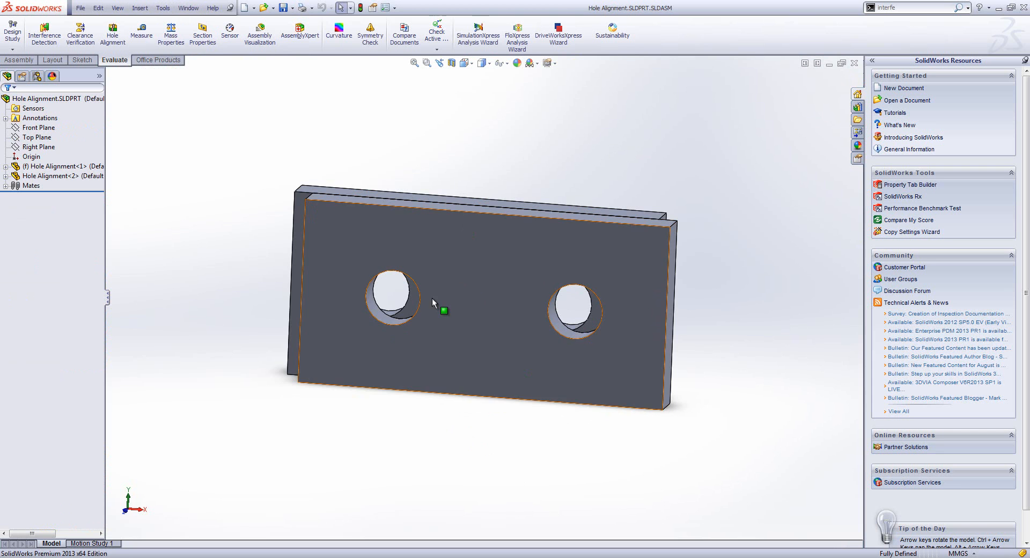
{"action": "left_click", "coordinate": [112, 35]}
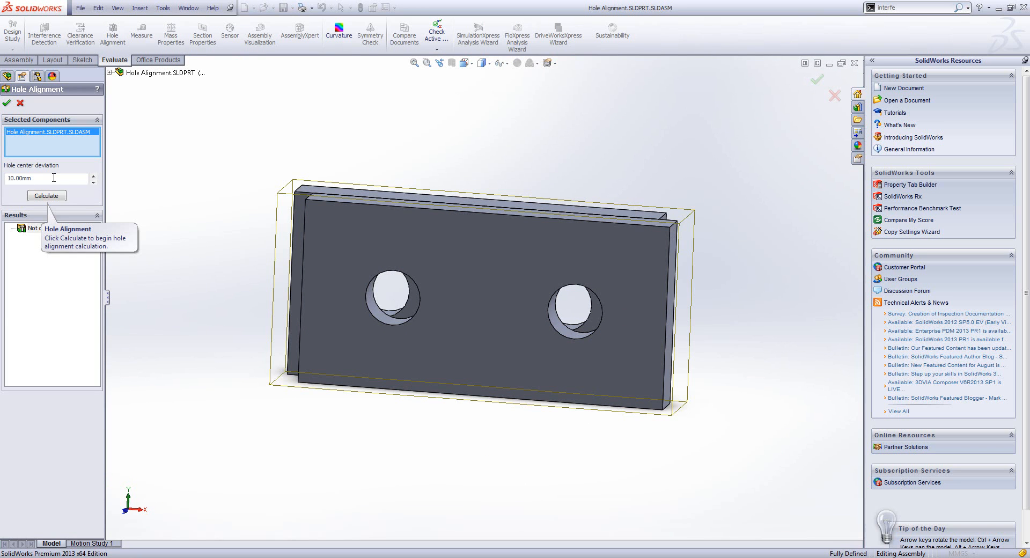
{"action": "left_click", "coordinate": [59, 197]}
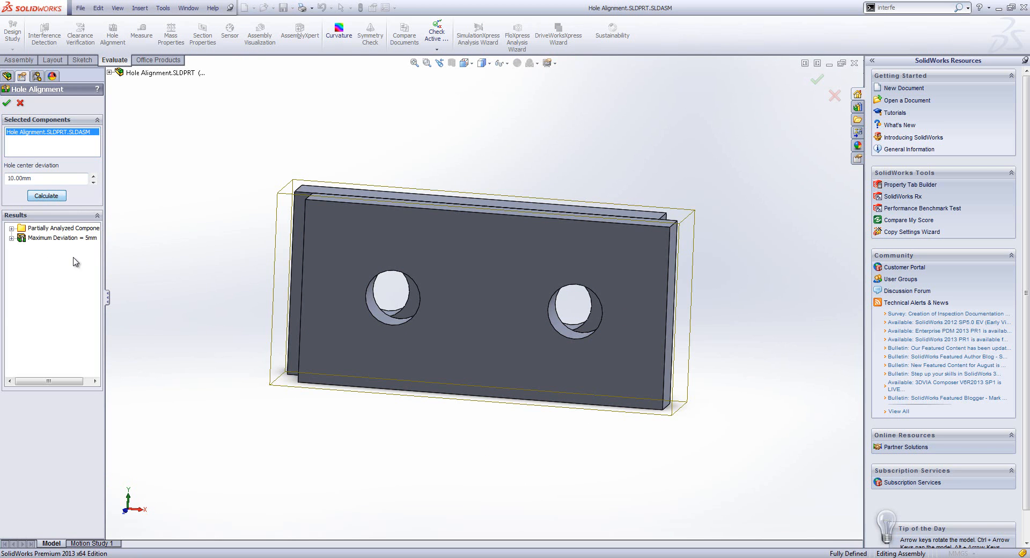
{"action": "left_click", "coordinate": [65, 238]}
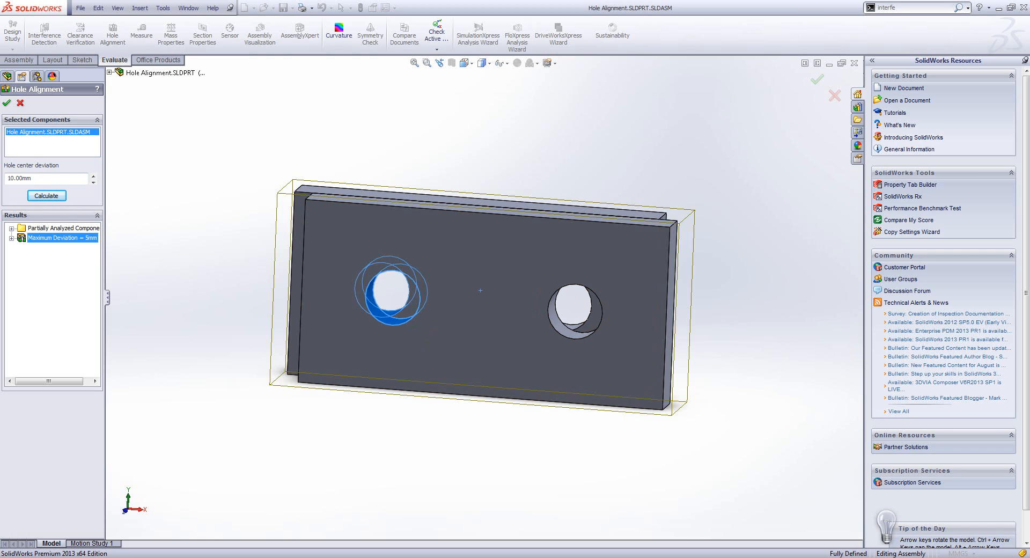
- Set the hole center deviation to 4 mm and recalculate the plates' hole alignment
{"action": "double_click", "coordinate": [40, 180]}
{"action": "type", "text": "4"}
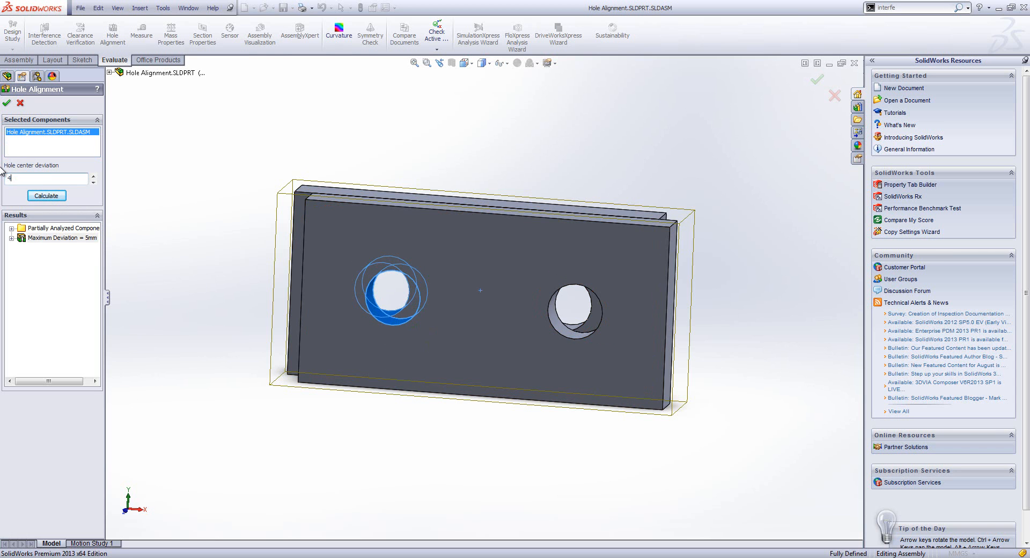
{"action": "left_click", "coordinate": [46, 195]}
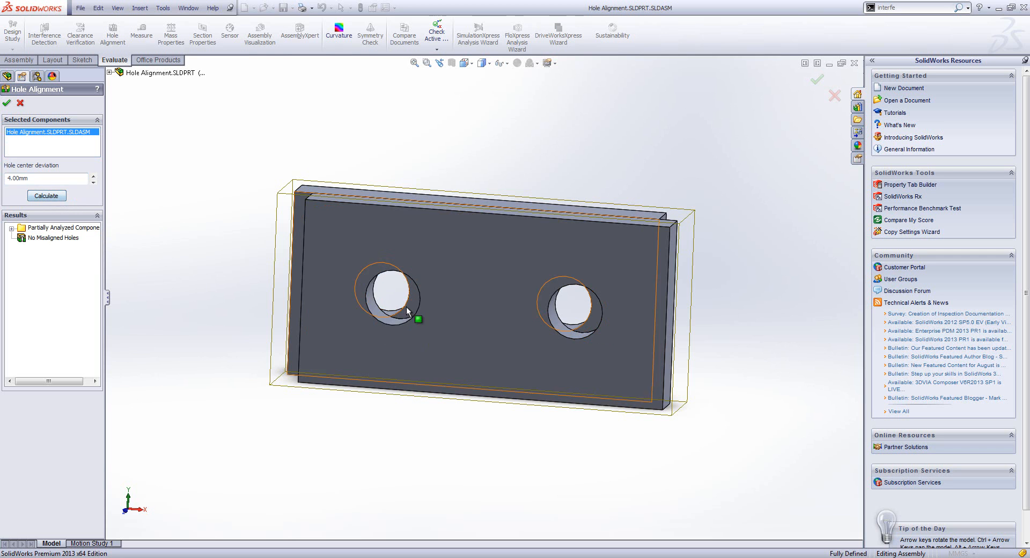
- Restore the hole center deviation to 10 mm, recalculate, and highlight the misaligned holes in the plates
{"action": "double_click", "coordinate": [18, 178]}
{"action": "type", "text": "10"}
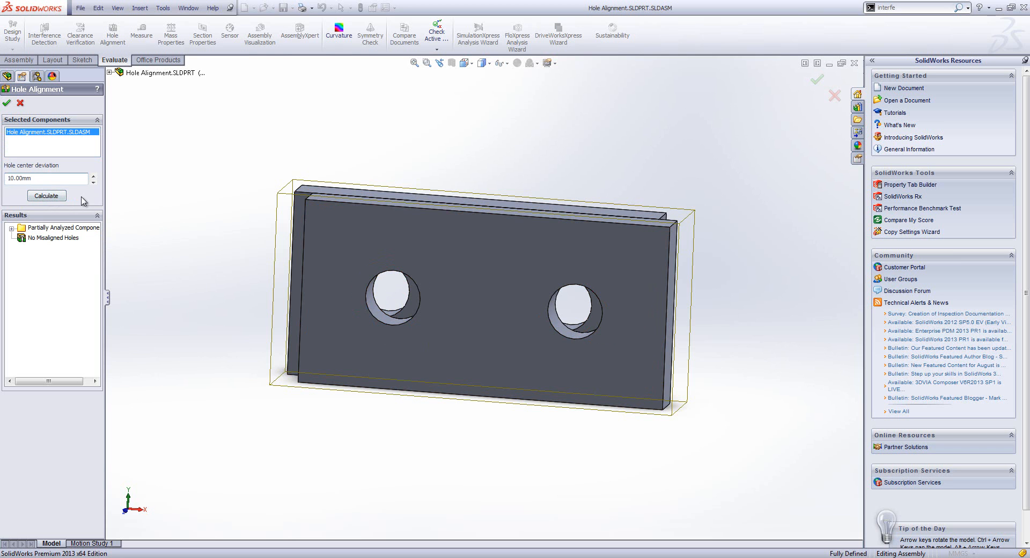
{"action": "left_click", "coordinate": [61, 194]}
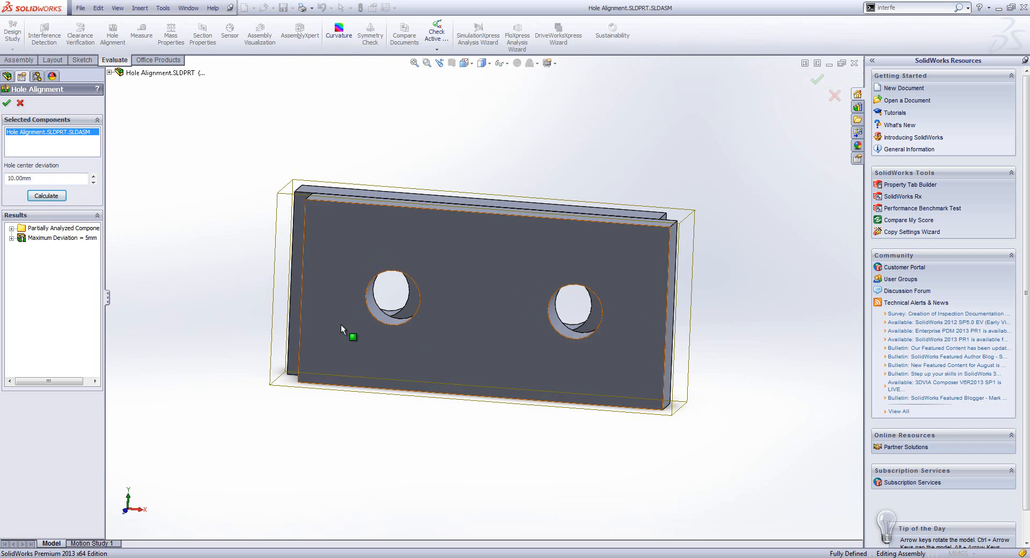
{"action": "left_click", "coordinate": [59, 238]}
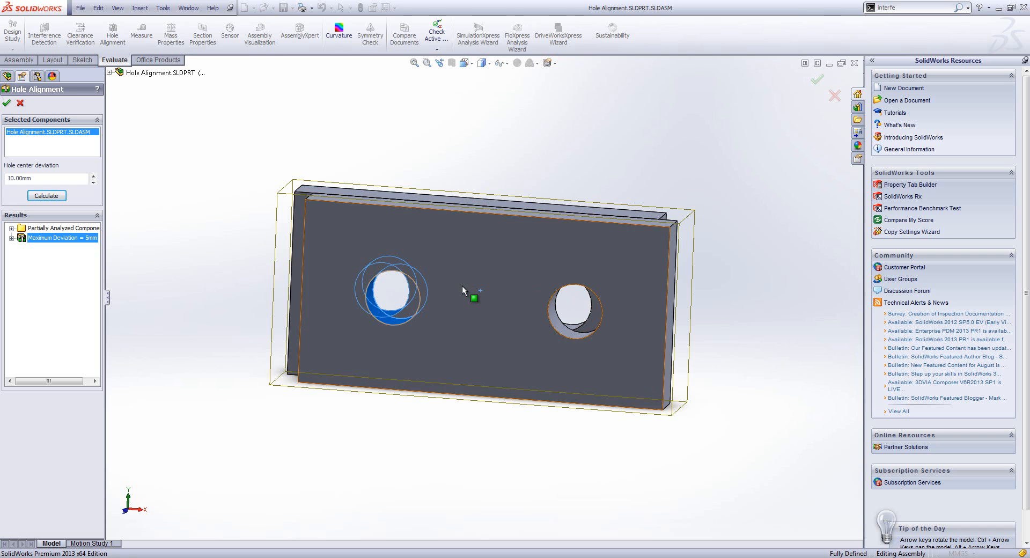
- Close Hole Alignment and highlight the Ø15.0 (15) Diameter Hole feature of the Hole Alignment<2> plate
{"action": "left_click", "coordinate": [20, 102]}
{"action": "left_click", "coordinate": [6, 177]}
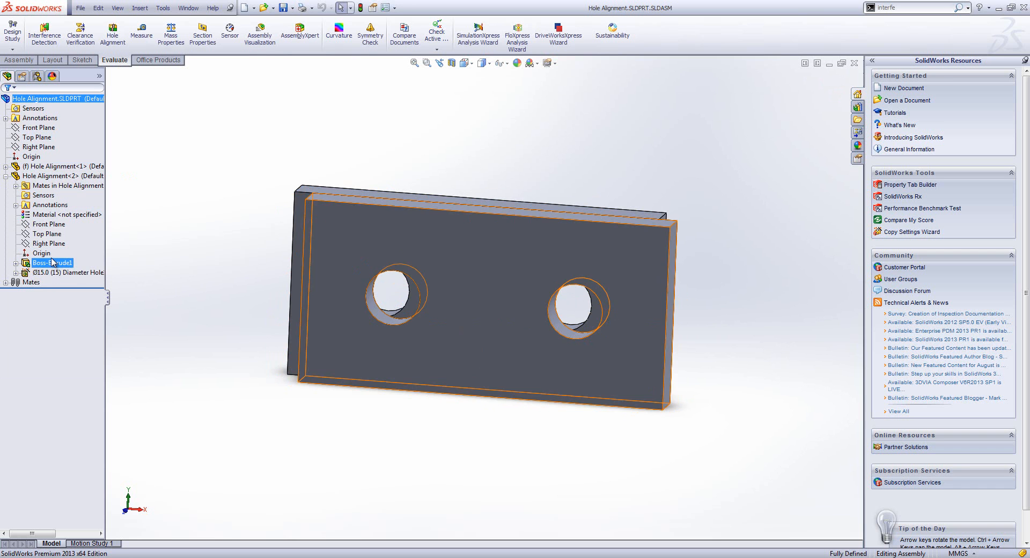
{"action": "left_click", "coordinate": [62, 273]}
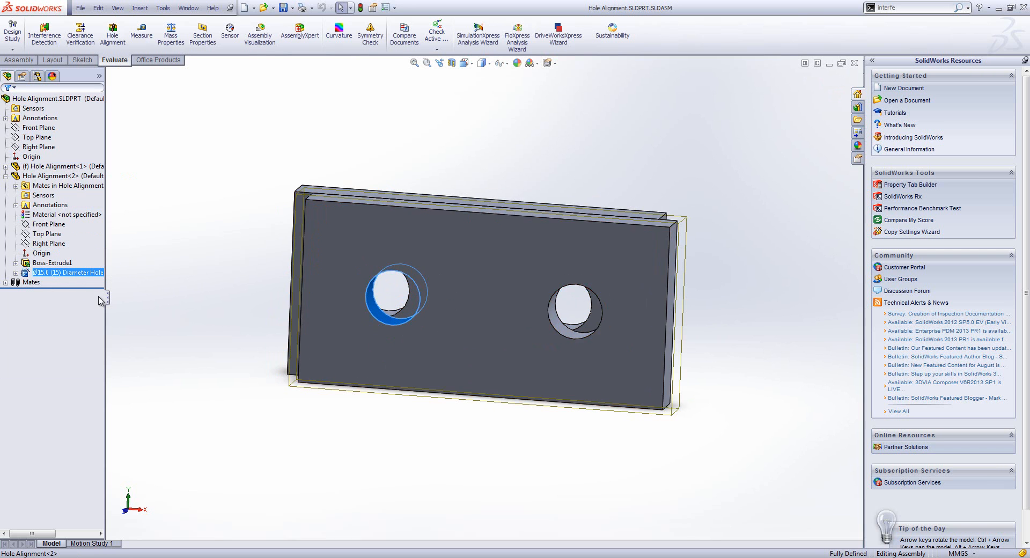
- Open the sketch behind Boss-Extrude1 of the Hole Alignment<2> plate to examine its hole, and return to the assembly
{"action": "left_click", "coordinate": [557, 273]}
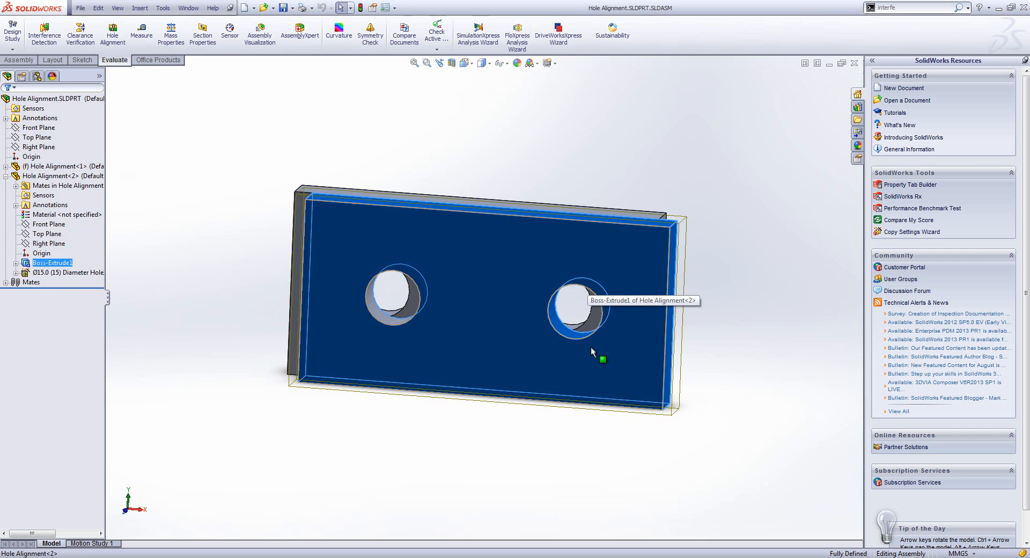
{"action": "right_click", "coordinate": [37, 265]}
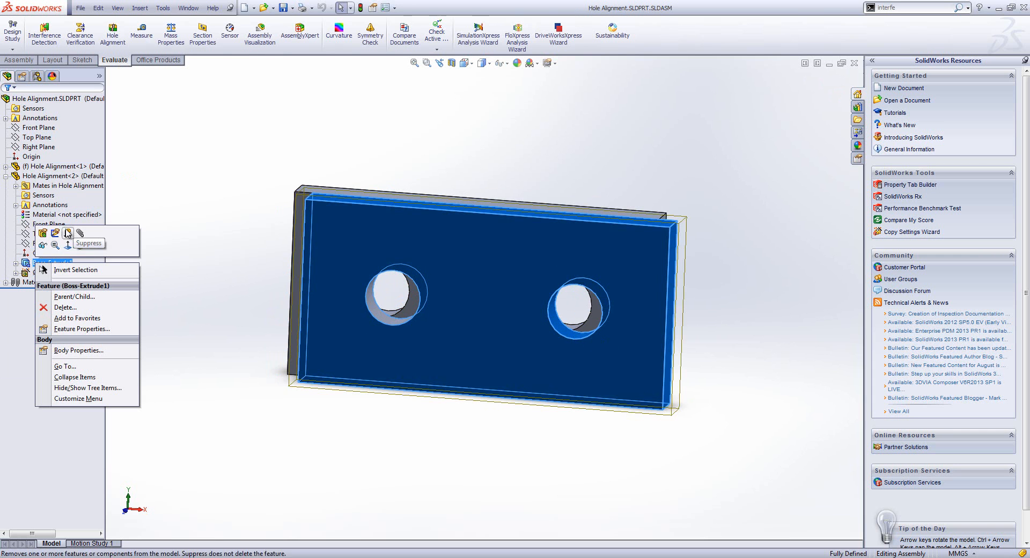
{"action": "left_click", "coordinate": [62, 237]}
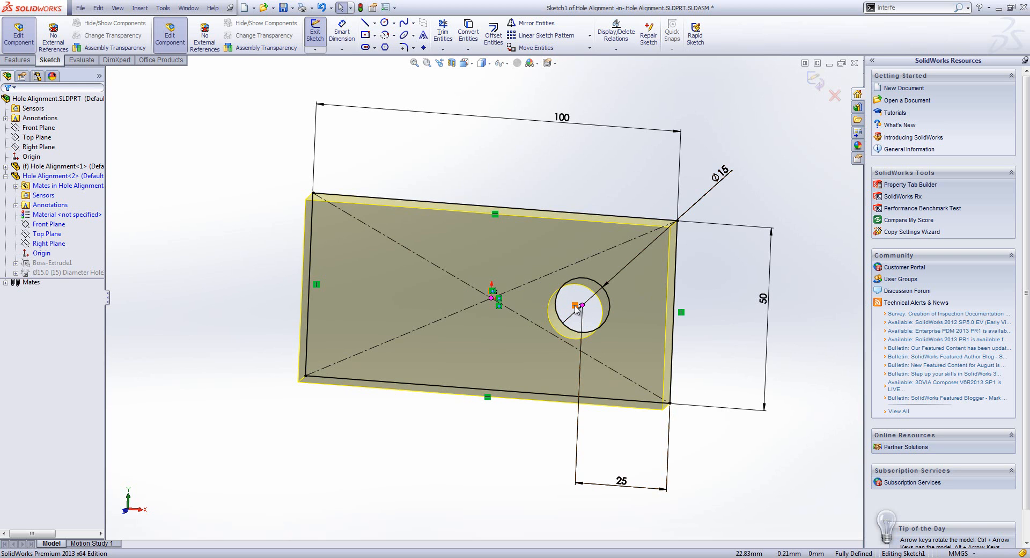
{"action": "left_click", "coordinate": [815, 80]}
{"action": "left_click", "coordinate": [163, 33]}
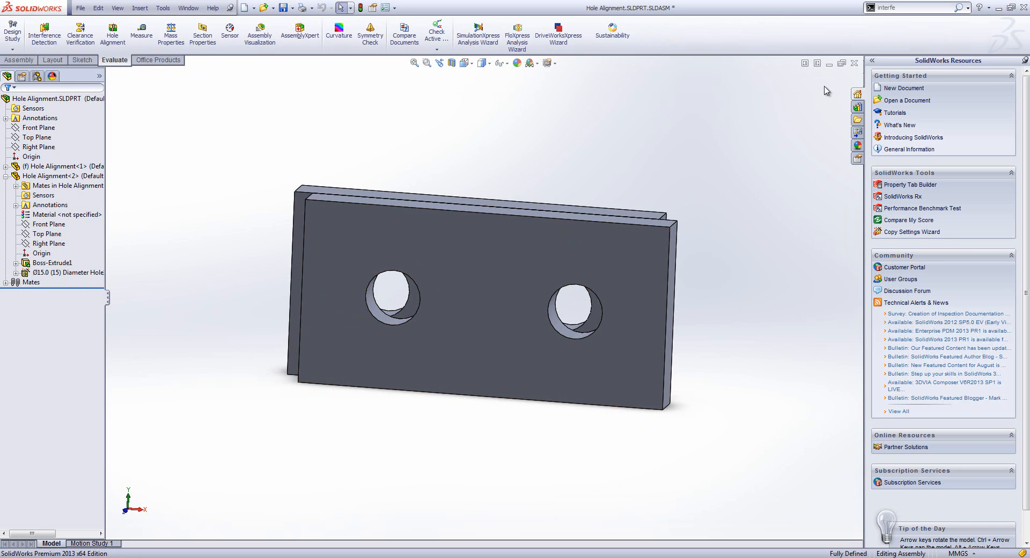
- Close the Hole Alignment assembly and measure between the end faces of the two arm pivot pins in the 4240 Spreader assembly
{"action": "left_click", "coordinate": [855, 62]}
{"action": "left_click", "coordinate": [332, 244]}
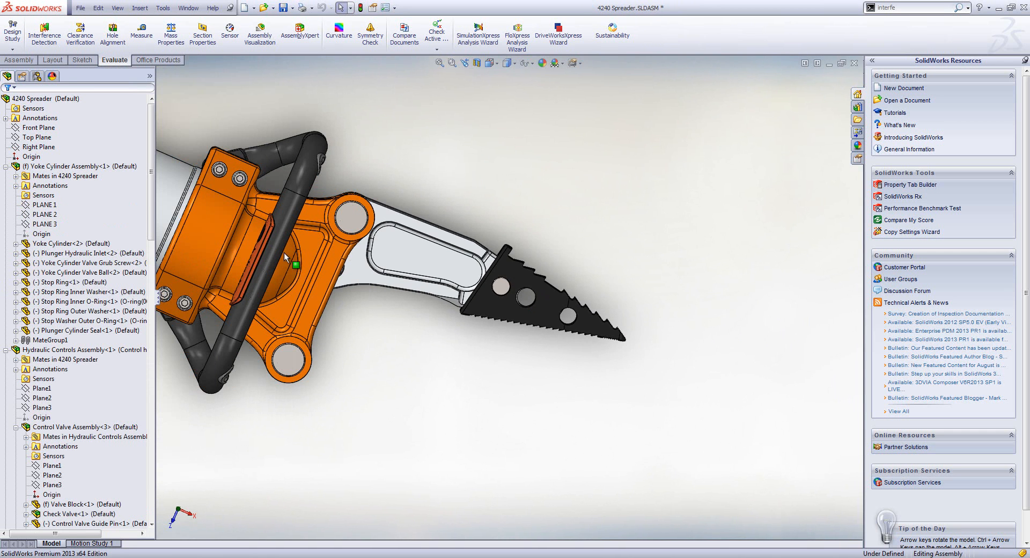
{"action": "left_click", "coordinate": [141, 30]}
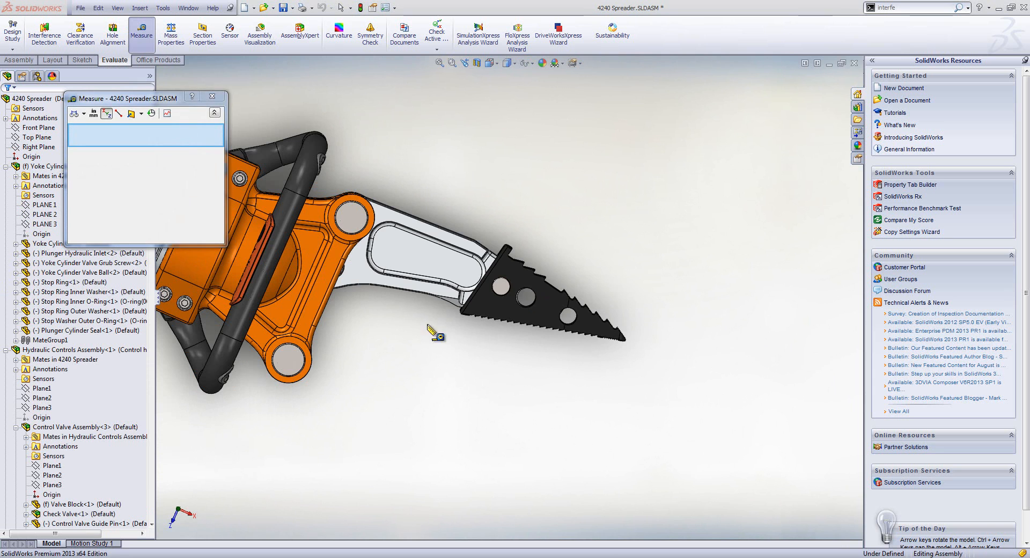
{"action": "middle_click_drag", "start_coordinate": [452, 390], "coordinate": [392, 346]}
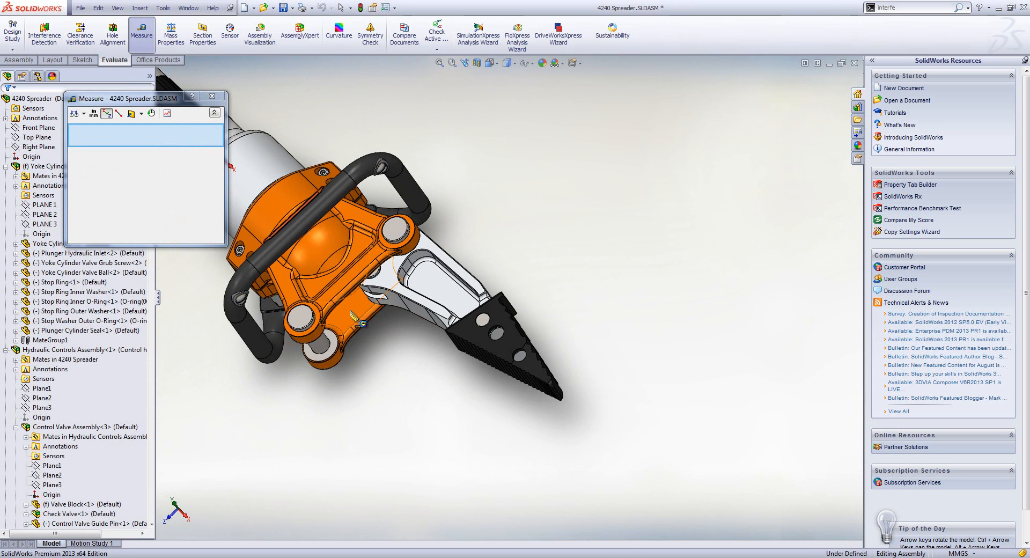
{"action": "left_click", "coordinate": [303, 321]}
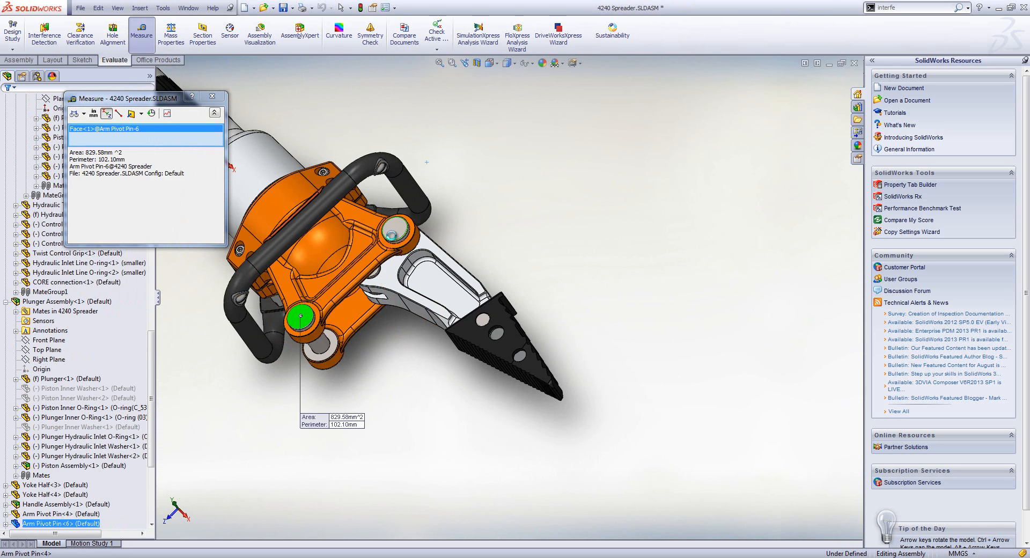
{"action": "left_click", "coordinate": [394, 230]}
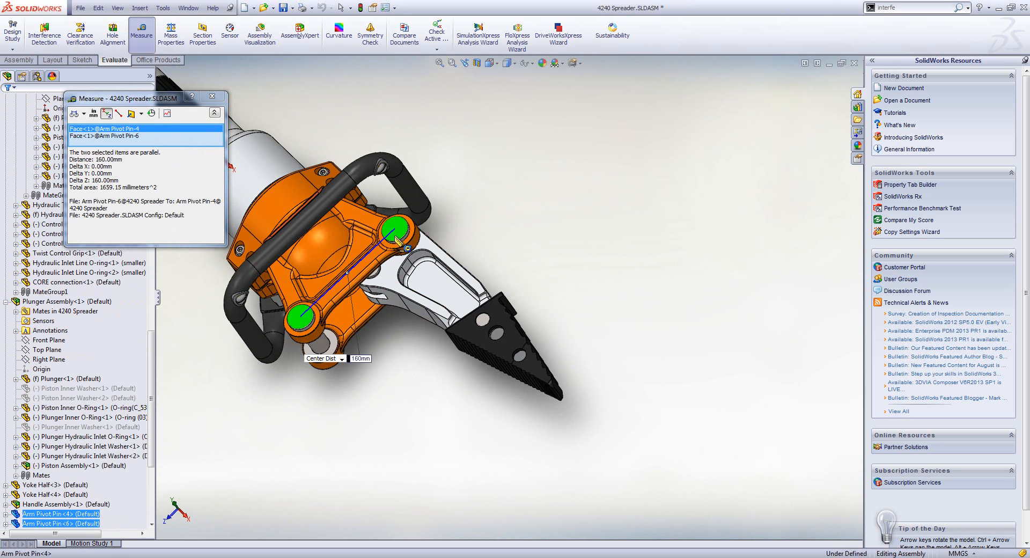
- Set the arc/circle measurement between the two pivot pin faces to maximum distance
{"action": "left_click", "coordinate": [84, 115]}
{"action": "left_click", "coordinate": [88, 138]}
{"action": "left_click", "coordinate": [85, 114]}
{"action": "left_click", "coordinate": [93, 148]}
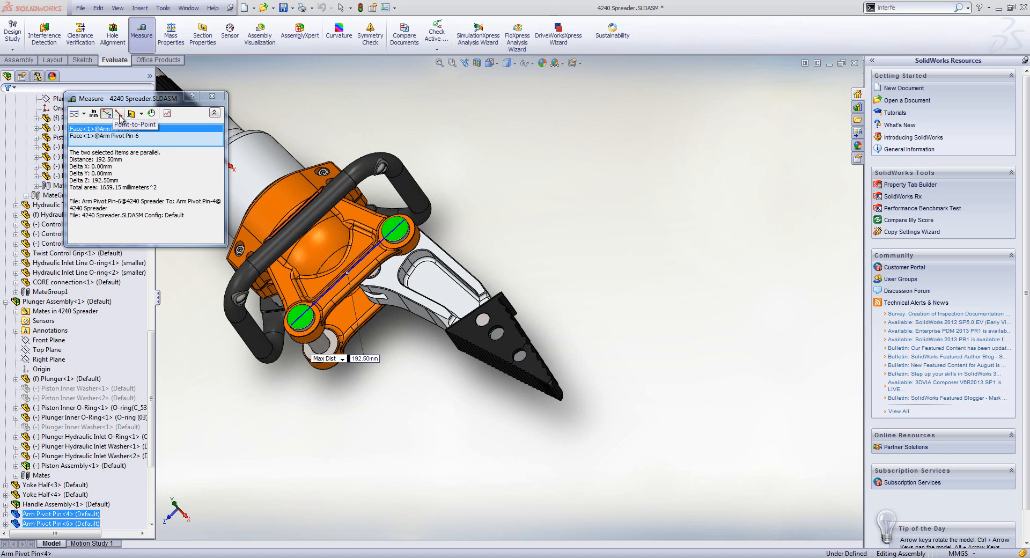
- Measure the two pivot pin faces point-to-point, and clear the measurement selections
{"action": "left_click", "coordinate": [120, 113]}
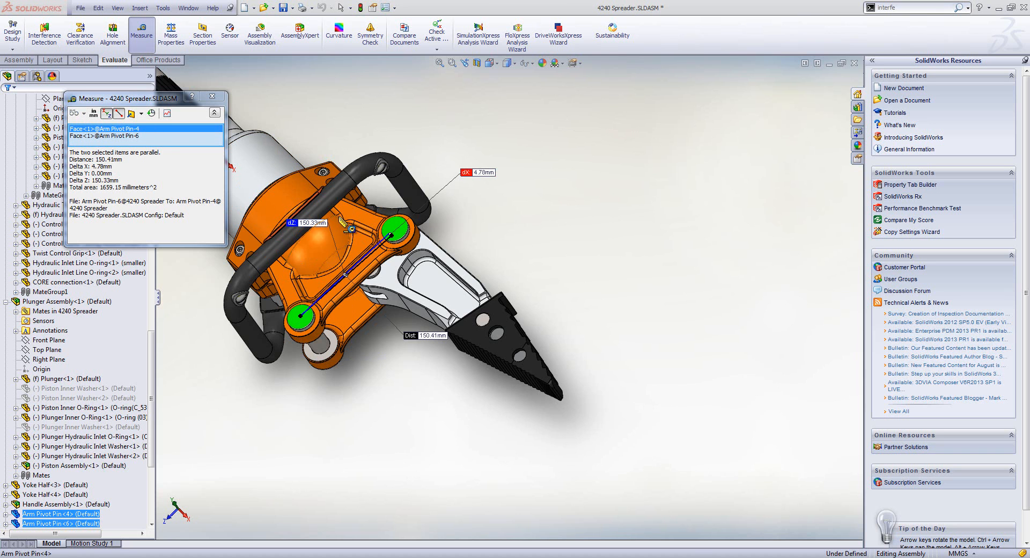
{"action": "right_click", "coordinate": [166, 145]}
{"action": "left_click", "coordinate": [190, 150]}
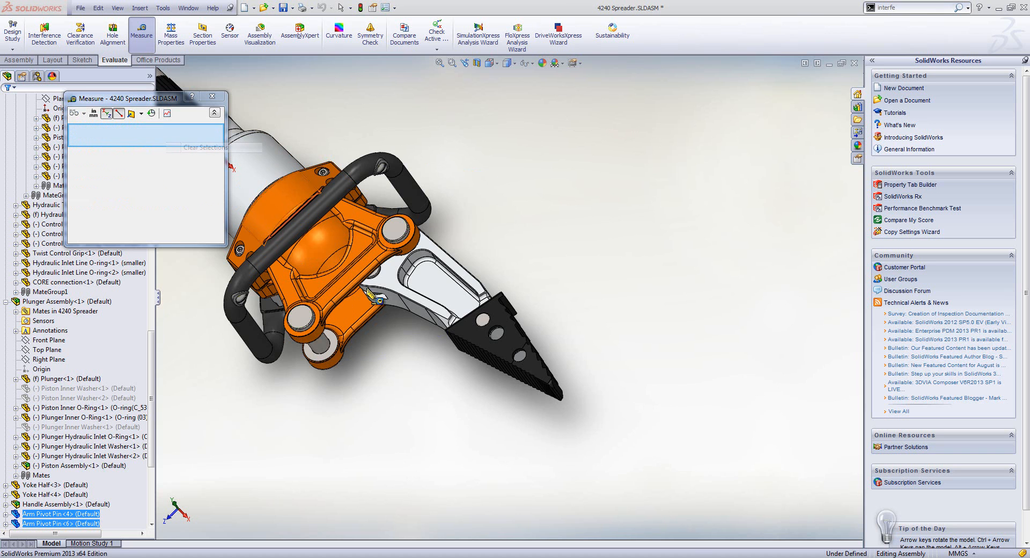
- Measure the point-to-point distance between two spots on the flat face of the arm, and clear the selections
{"action": "left_click", "coordinate": [387, 278]}
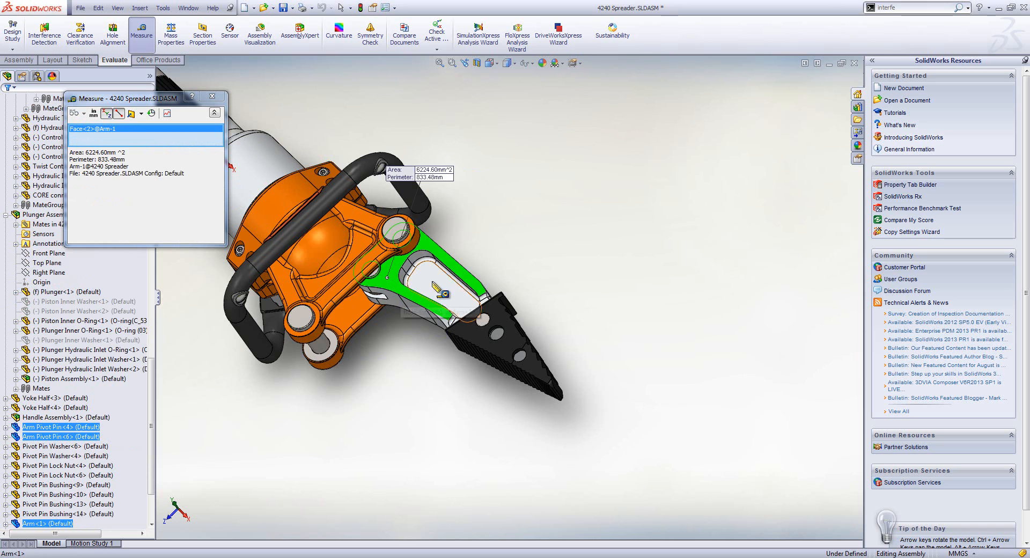
{"action": "left_click", "coordinate": [462, 272]}
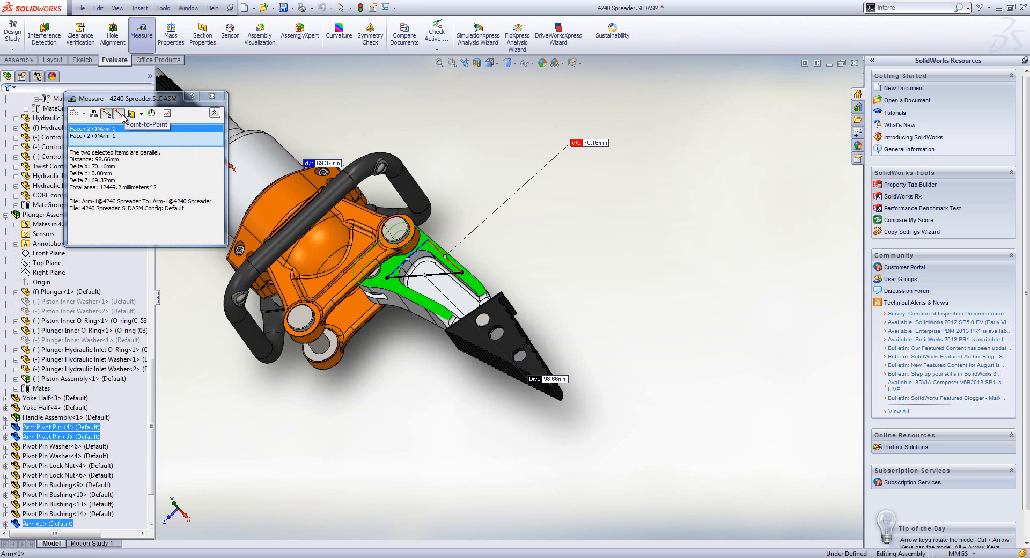
{"action": "right_click", "coordinate": [135, 136]}
{"action": "left_click", "coordinate": [156, 142]}
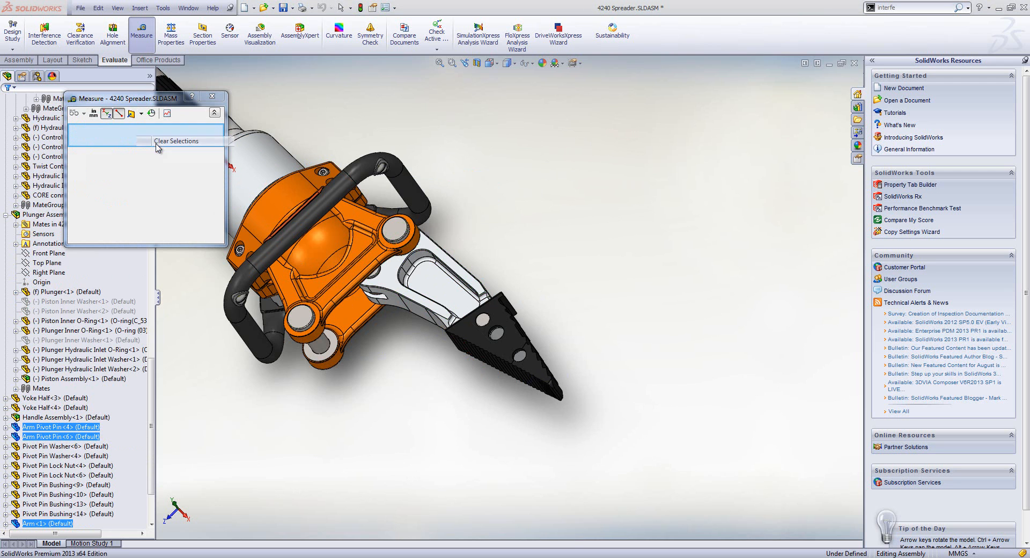
- Measure between the circular edges of the two arm pivot pins, and turn off point-to-point measuring
{"action": "left_click", "coordinate": [309, 326]}
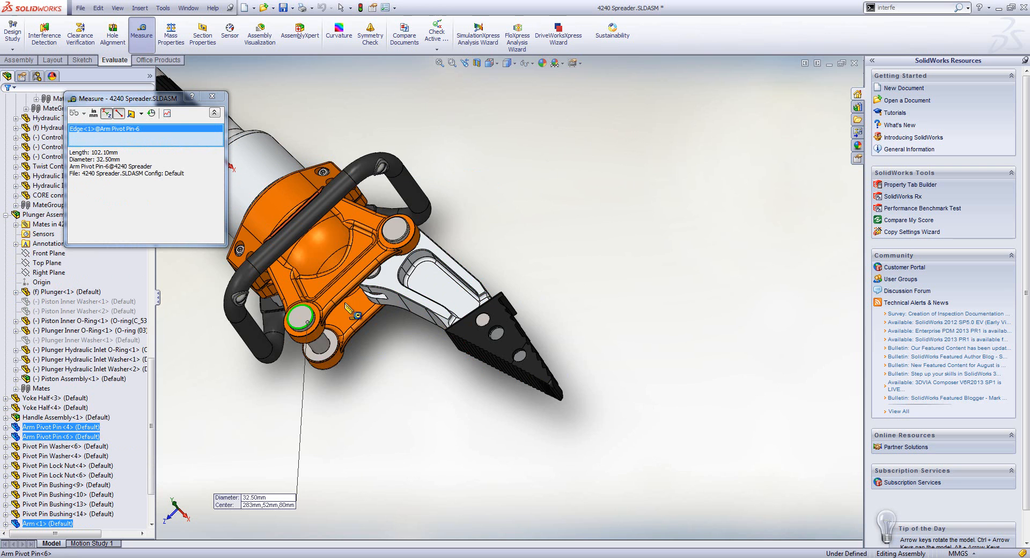
{"action": "left_click", "coordinate": [408, 224]}
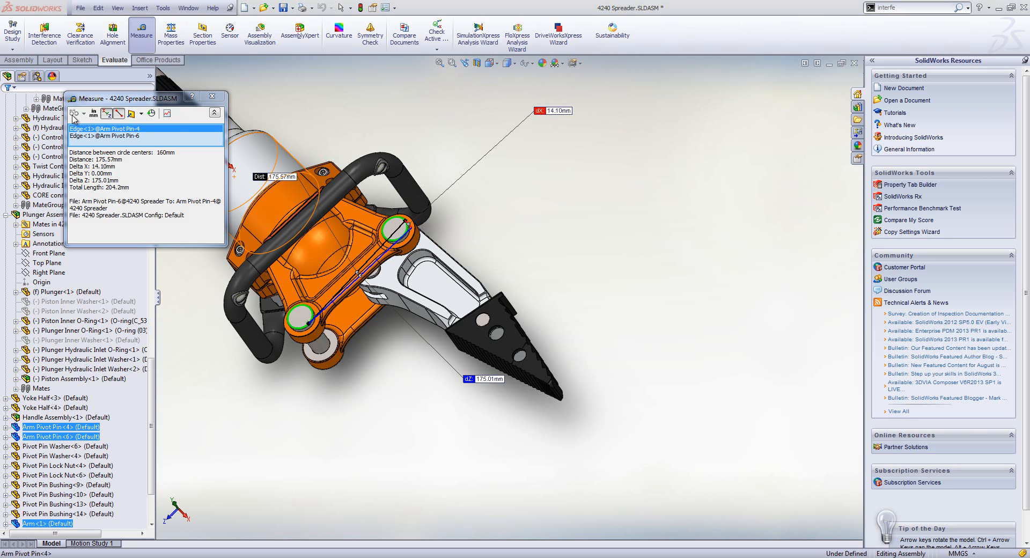
{"action": "left_click", "coordinate": [120, 114]}
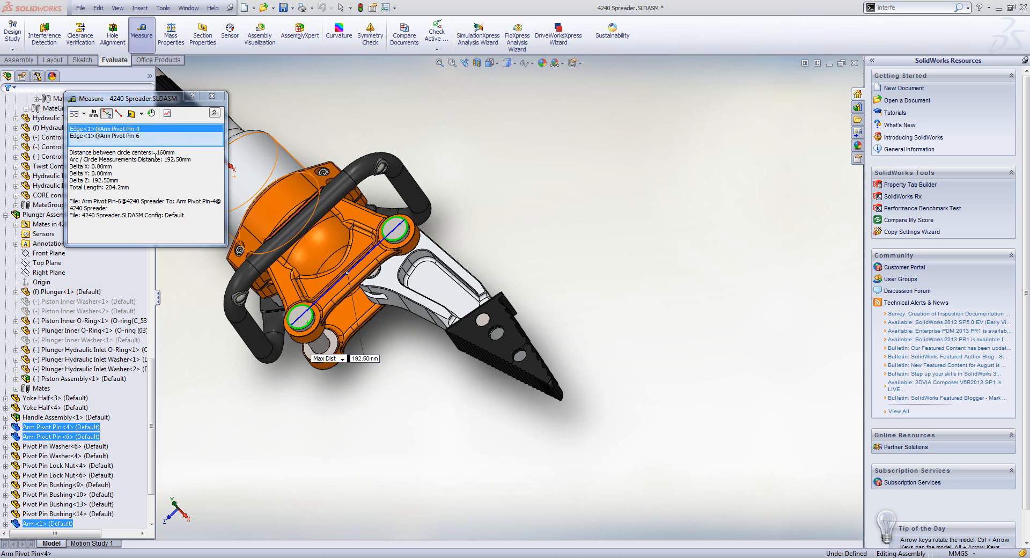
- Review the recorded measurements in an enlarged Measurement History window and close it
{"action": "left_click", "coordinate": [154, 114]}
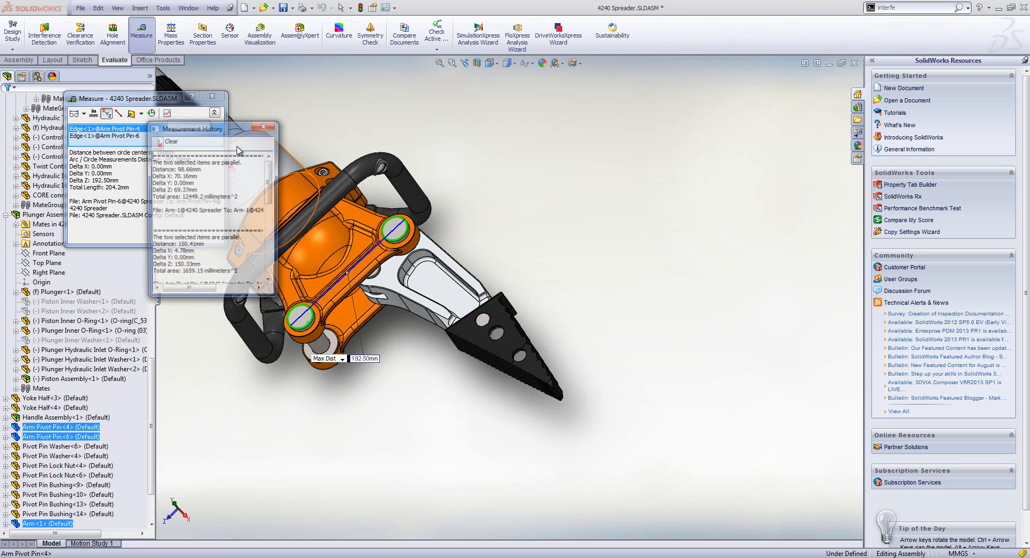
{"action": "left_click_drag", "start_coordinate": [279, 298], "coordinate": [416, 394]}
{"action": "left_click_drag", "start_coordinate": [409, 213], "coordinate": [443, 105]}
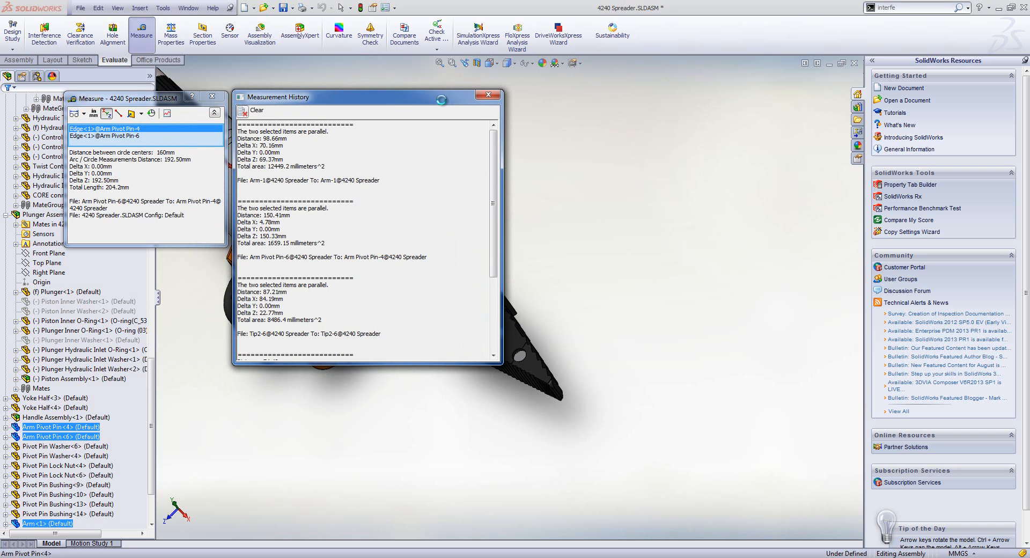
{"action": "left_click_drag", "start_coordinate": [492, 251], "coordinate": [490, 112]}
{"action": "left_click", "coordinate": [489, 96]}
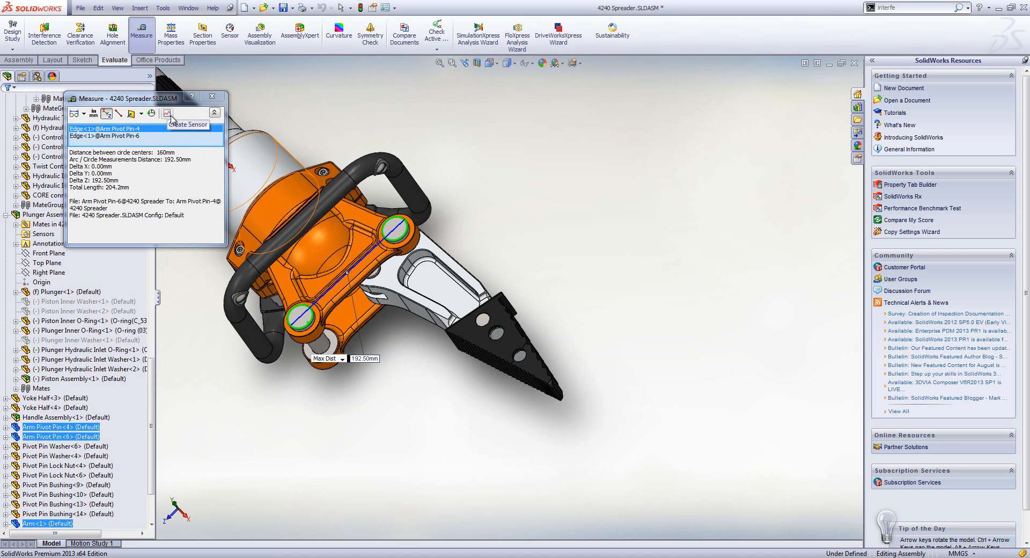
- Close Measure and evaluate the 4240 Spreader assembly's mass properties, leaving Create Center of Mass feature disabled
{"action": "left_click", "coordinate": [219, 97]}
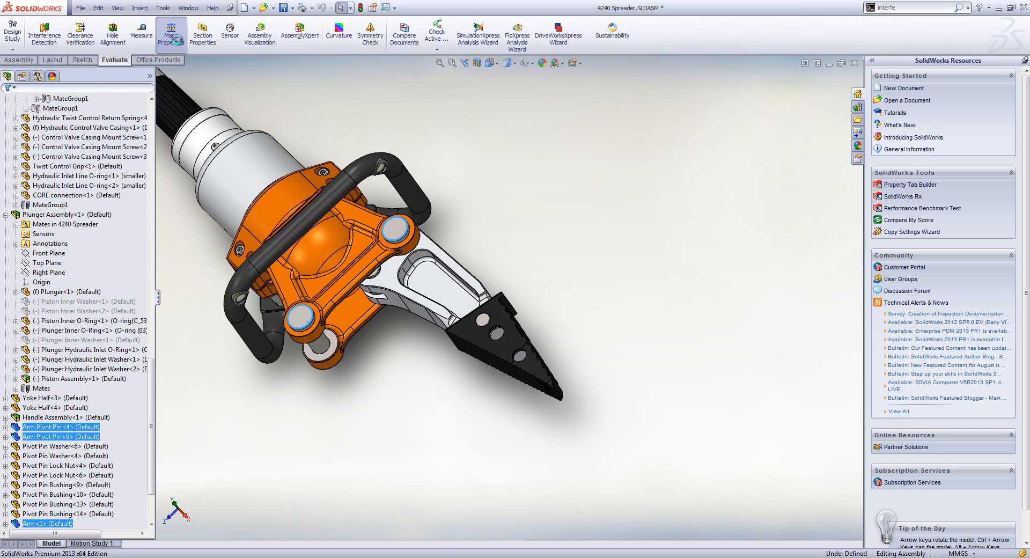
{"action": "left_click", "coordinate": [171, 33]}
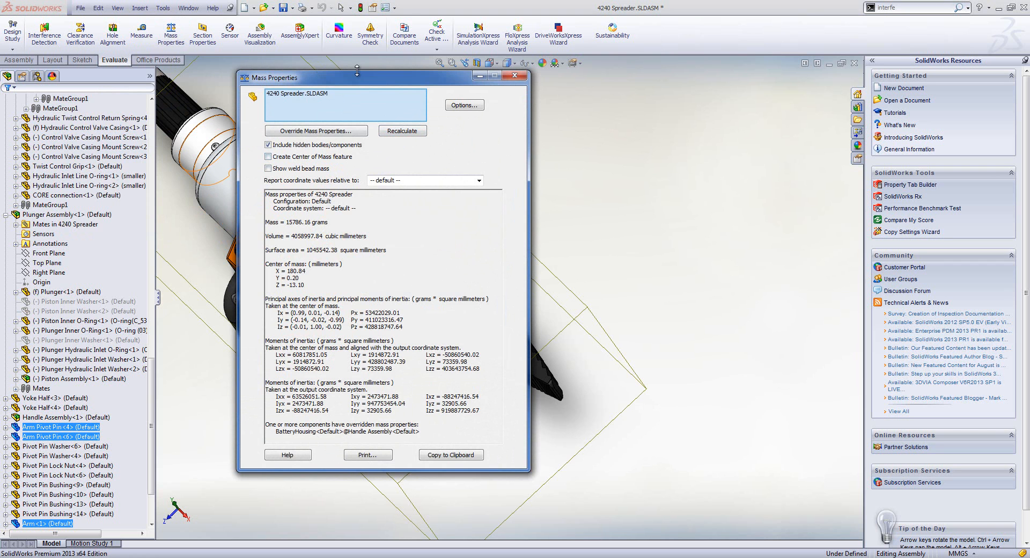
{"action": "left_click_drag", "start_coordinate": [362, 80], "coordinate": [673, 121]}
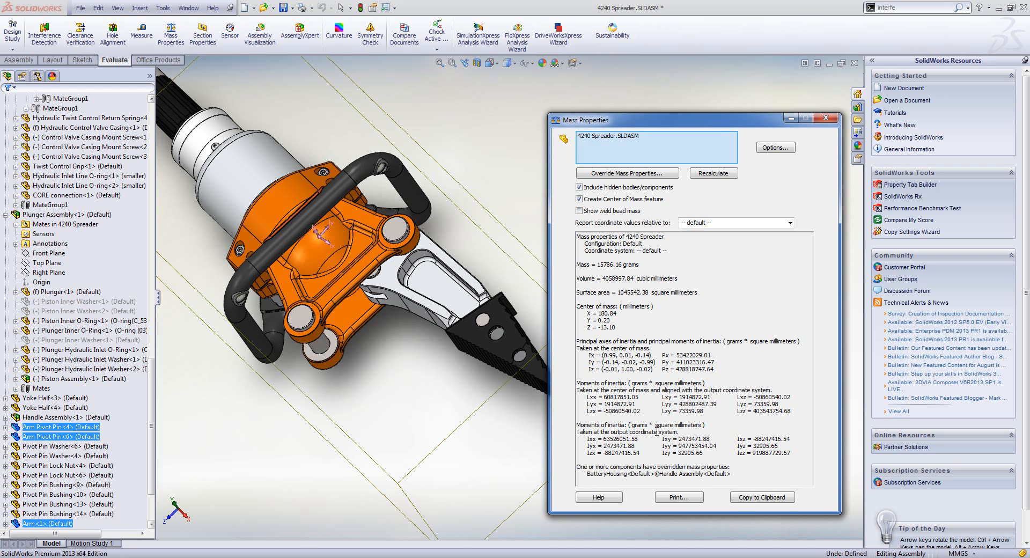
{"action": "left_click", "coordinate": [682, 194]}
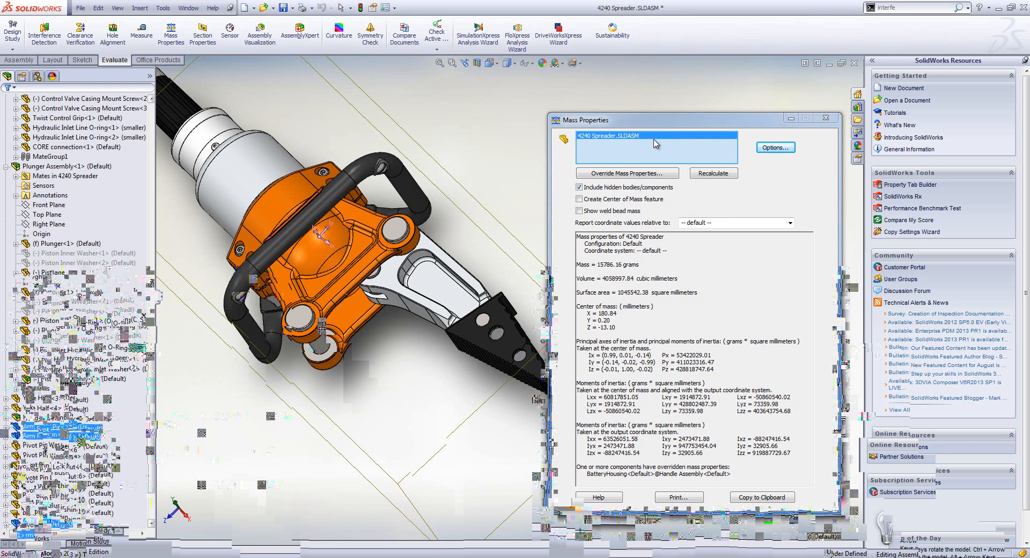
- Replace the Mass Properties selection with the arm, tip and tip pin to evaluate them together
{"action": "right_click", "coordinate": [655, 137]}
{"action": "left_click", "coordinate": [696, 142]}
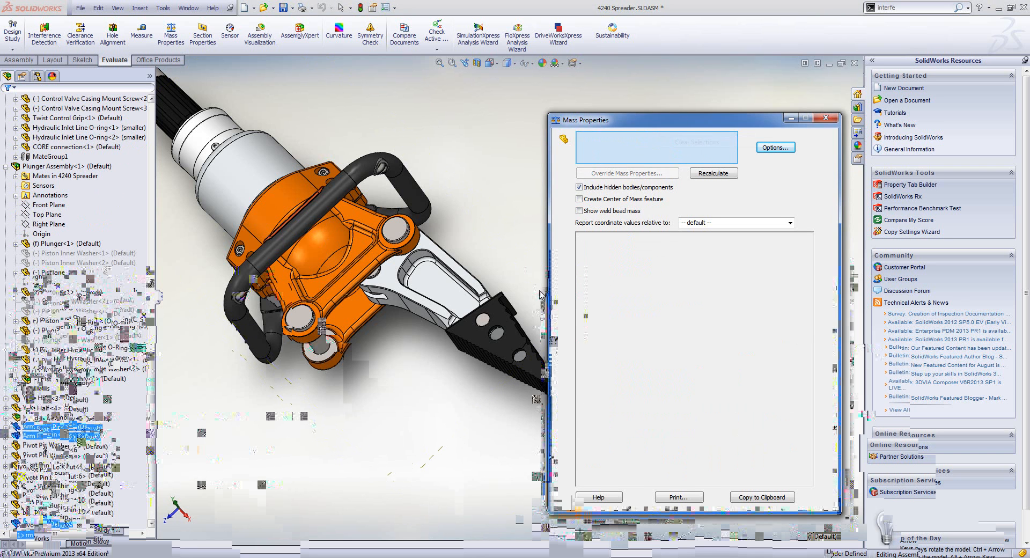
{"action": "left_click", "coordinate": [492, 345]}
{"action": "left_click", "coordinate": [482, 321]}
{"action": "left_click", "coordinate": [465, 307]}
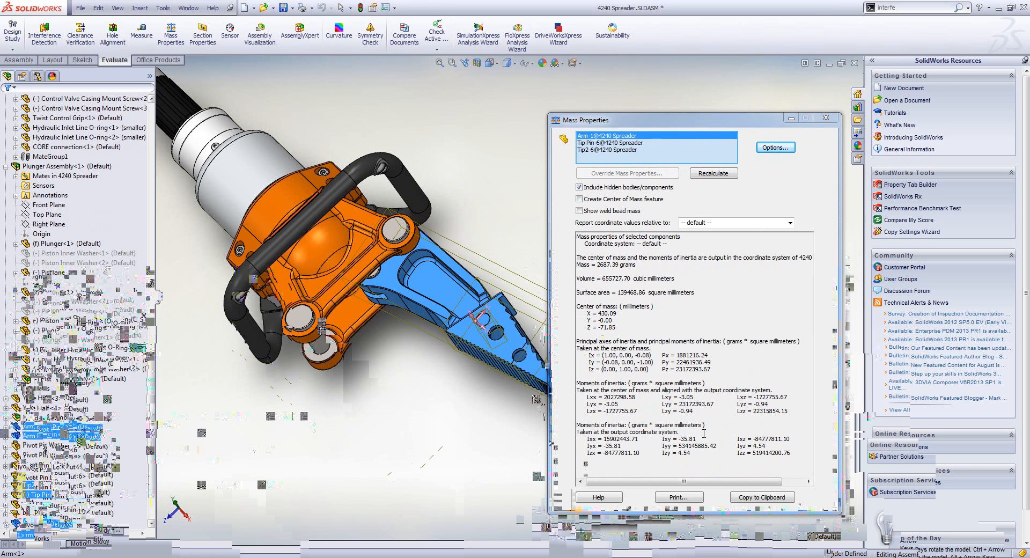
- Clear the selected components and evaluate the mass properties of the whole 4240 Spreader assembly again
{"action": "right_click", "coordinate": [669, 144]}
{"action": "left_click", "coordinate": [706, 152]}
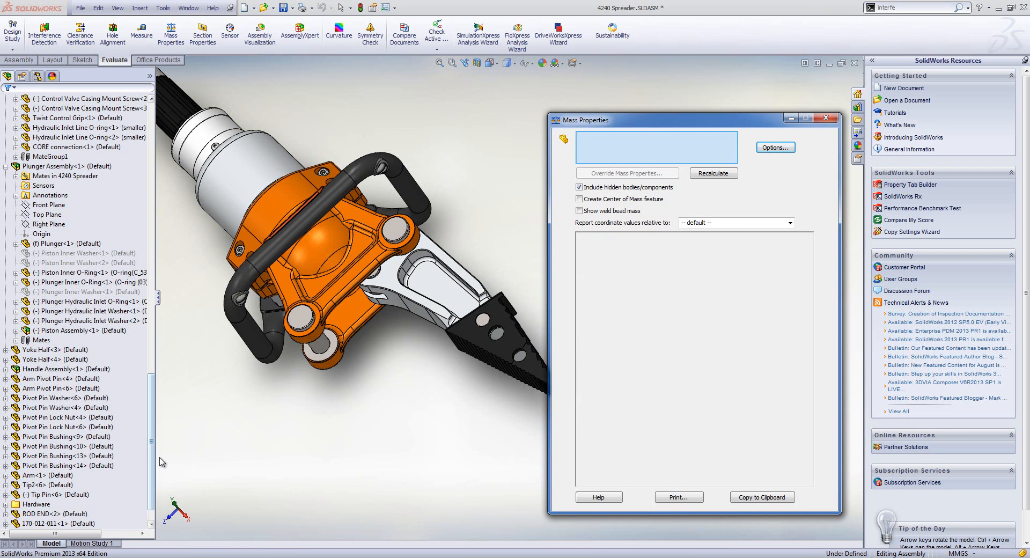
{"action": "left_click_drag", "start_coordinate": [152, 460], "coordinate": [145, 134]}
{"action": "left_click", "coordinate": [64, 100]}
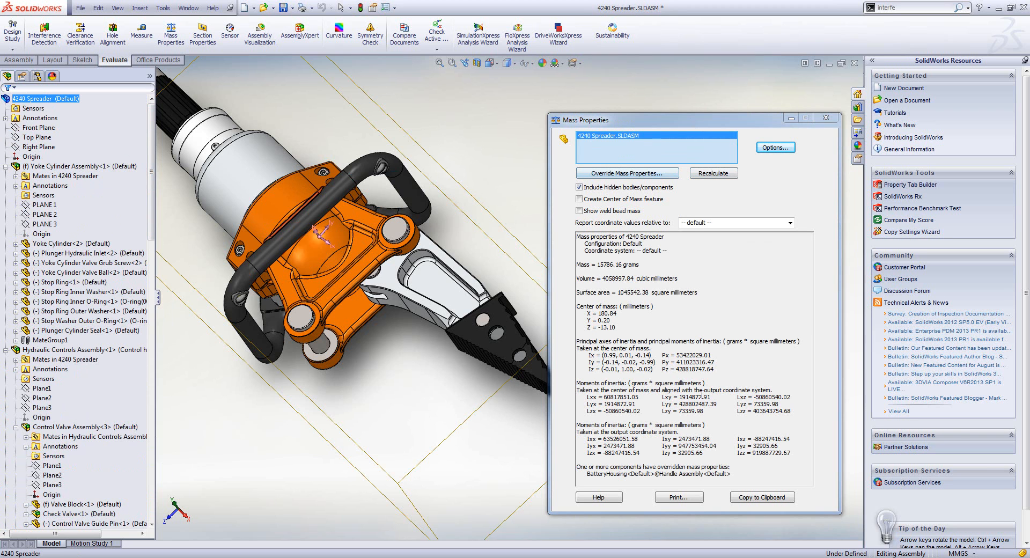
- Highlight the note about components with overridden mass properties in the report, and close Mass Properties
{"action": "left_click", "coordinate": [746, 478]}
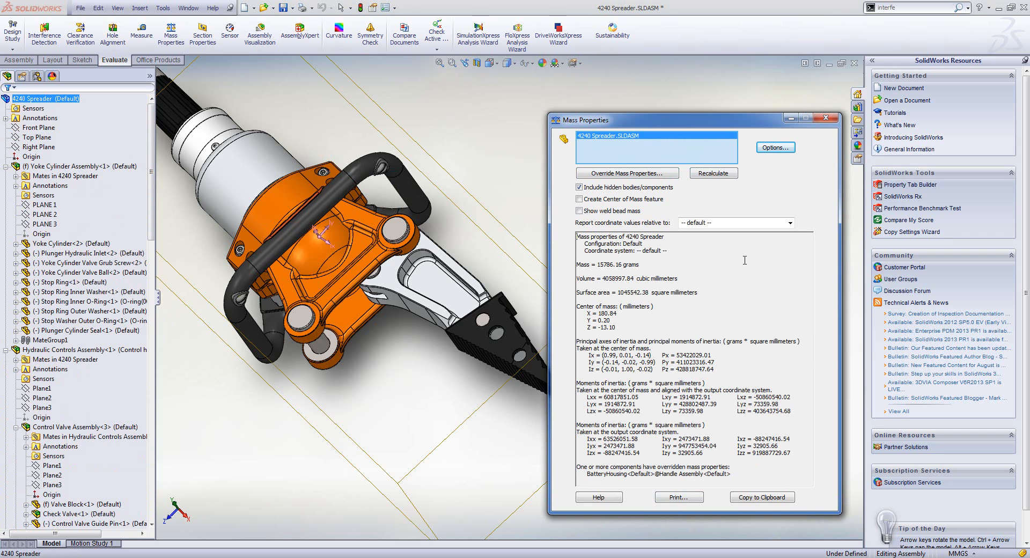
{"action": "left_click_drag", "start_coordinate": [736, 475], "coordinate": [585, 466]}
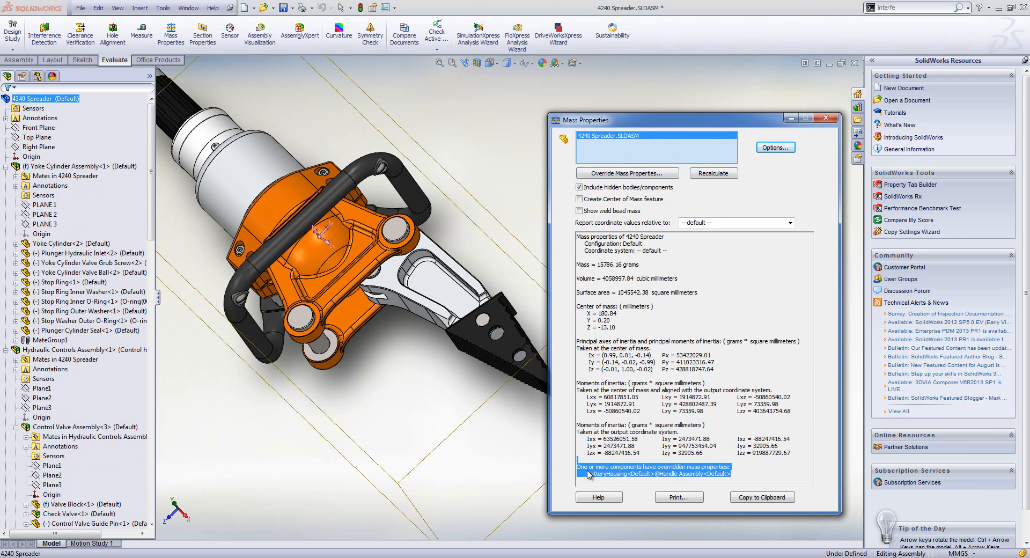
{"action": "left_click", "coordinate": [756, 474]}
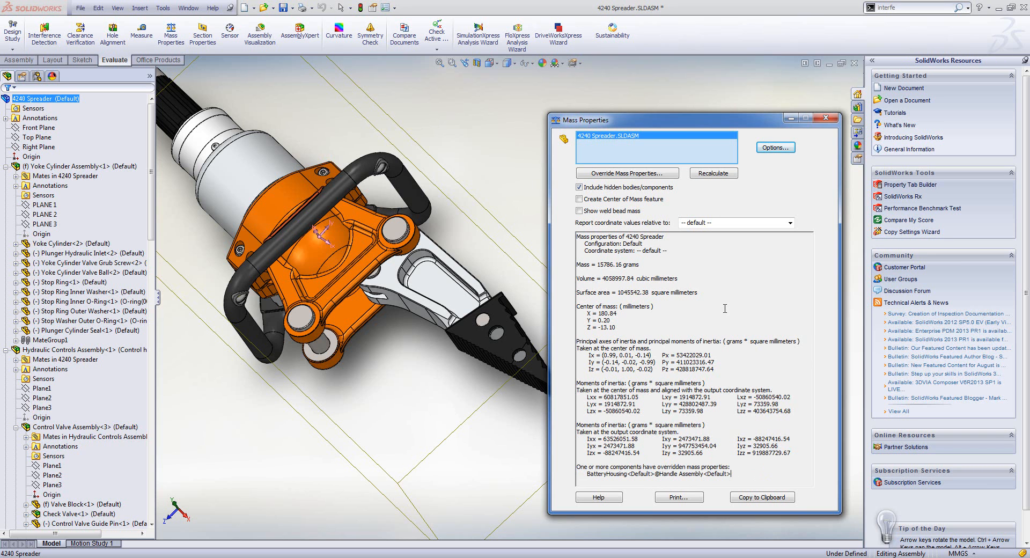
{"action": "left_click", "coordinate": [833, 121]}
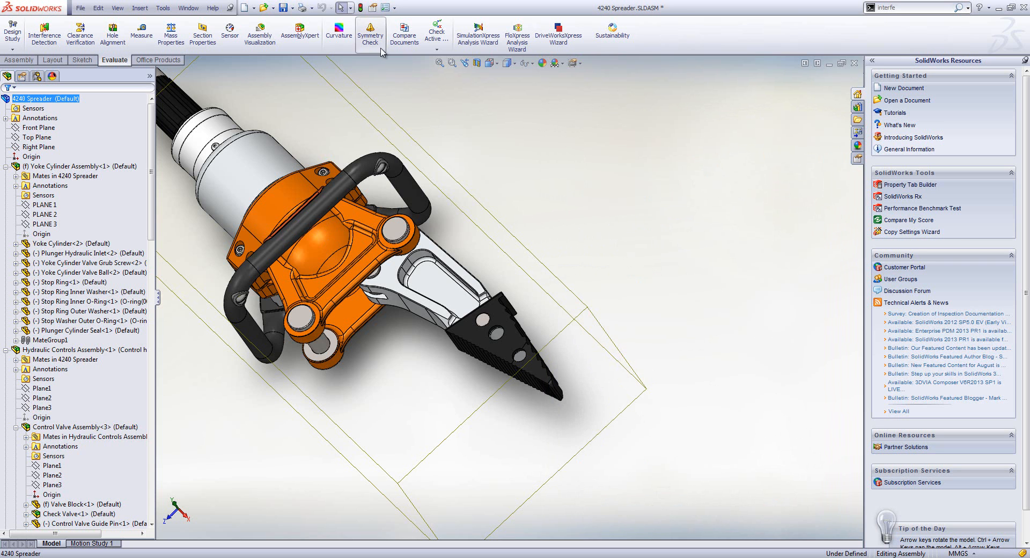
- Start a Mass Properties sensor that monitors the mass of the whole 4240 Spreader assembly
{"action": "left_click", "coordinate": [231, 33]}
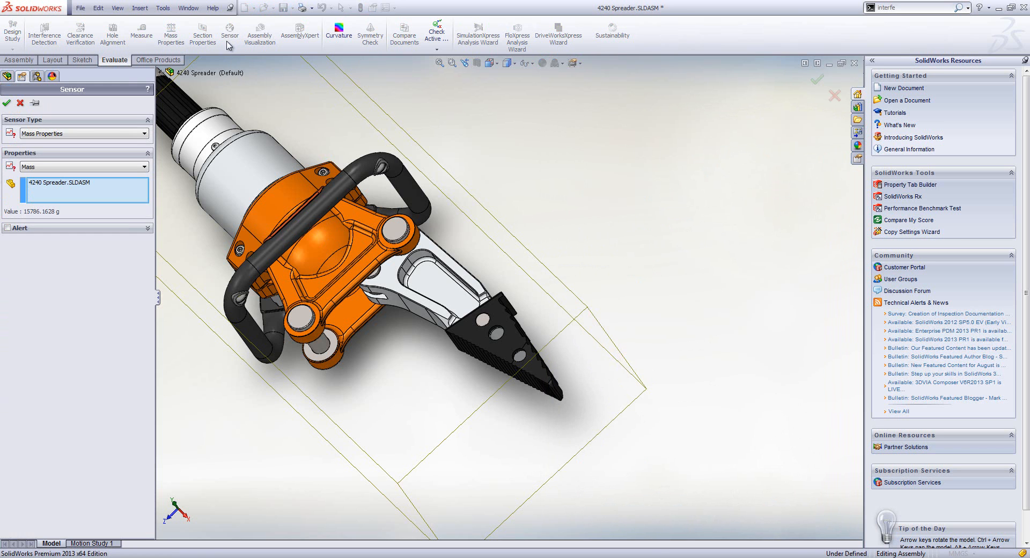
{"action": "left_click", "coordinate": [94, 134]}
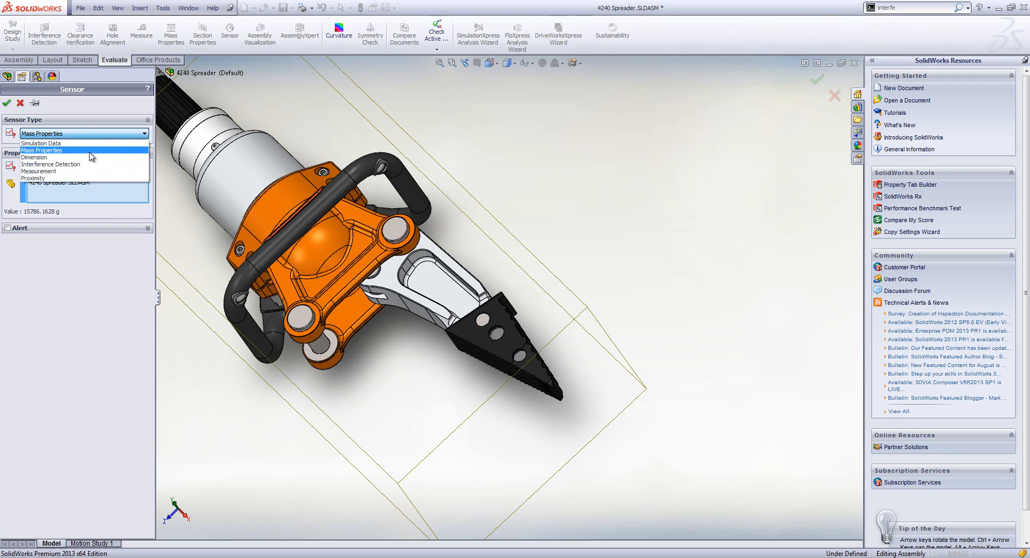
{"action": "left_click", "coordinate": [90, 151]}
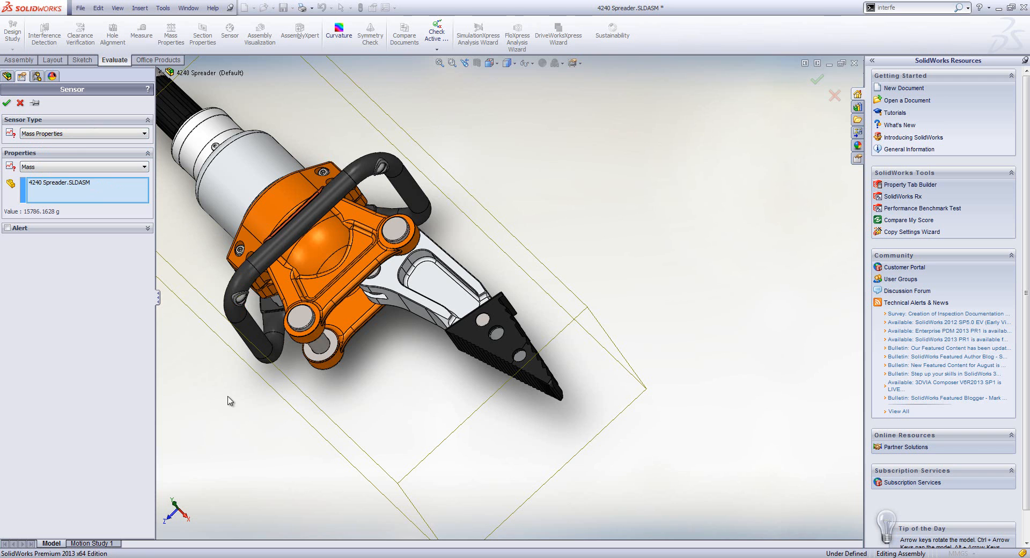
{"action": "left_click", "coordinate": [63, 167]}
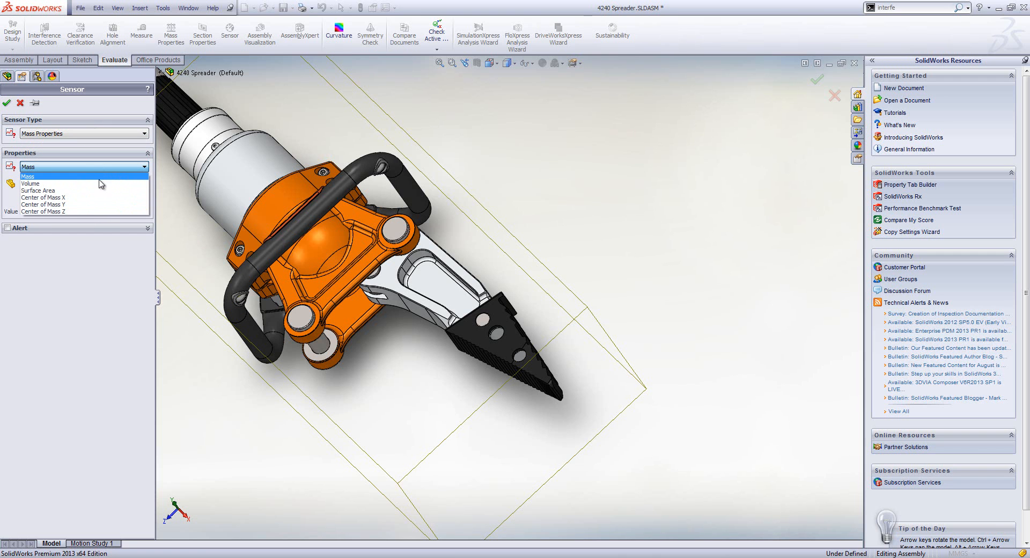
{"action": "left_click", "coordinate": [98, 176]}
- Try the Dimension sensor type and return to the Mass Properties type
{"action": "left_click", "coordinate": [89, 134]}
{"action": "left_click", "coordinate": [85, 157]}
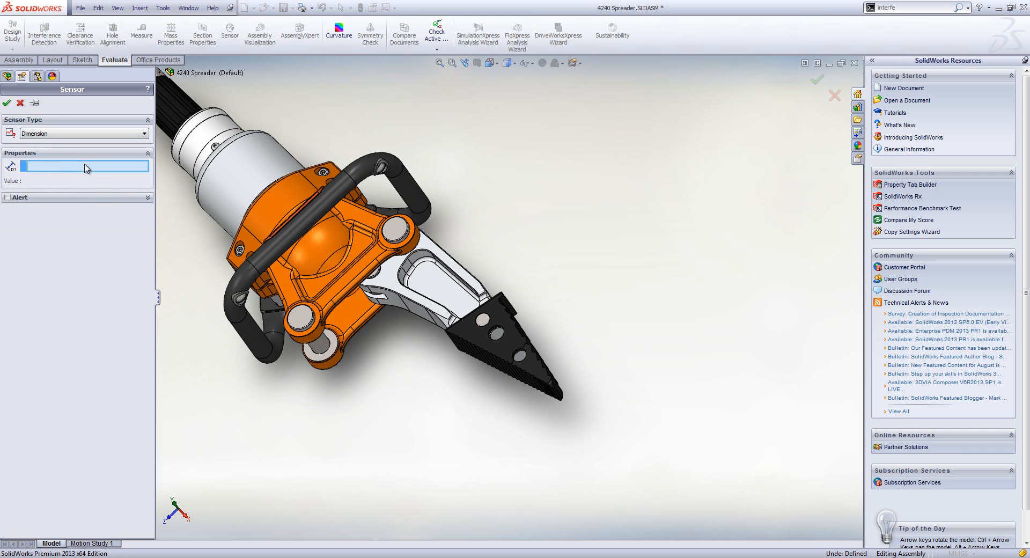
{"action": "left_click", "coordinate": [94, 139]}
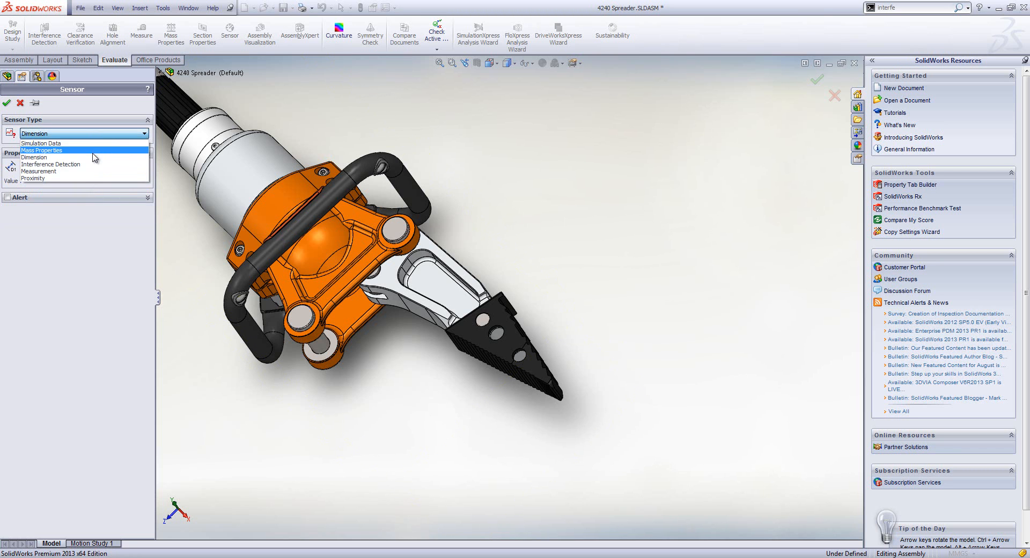
{"action": "left_click", "coordinate": [95, 150]}
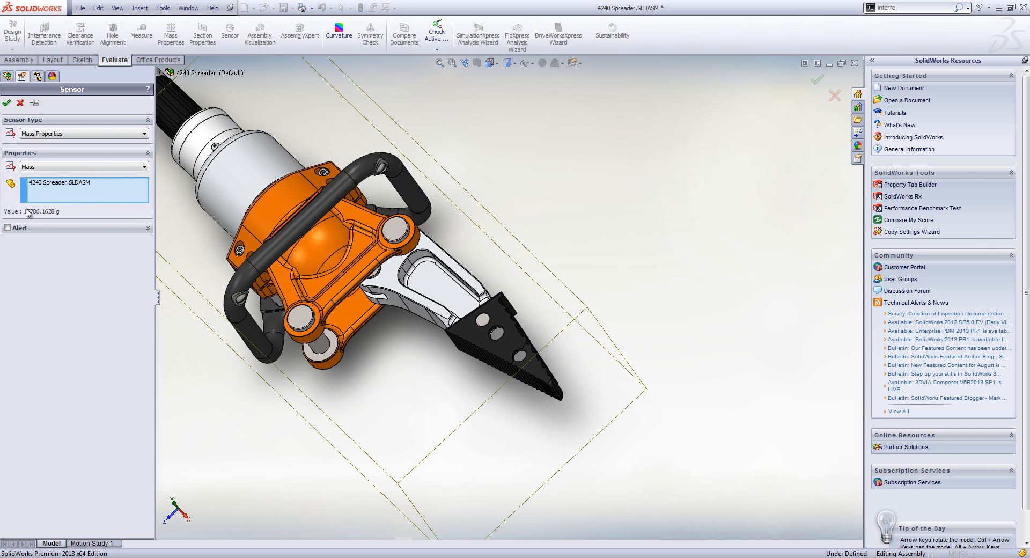
- Enable an alert for a mass greater than 15500 and create the sensor
{"action": "left_click", "coordinate": [8, 228]}
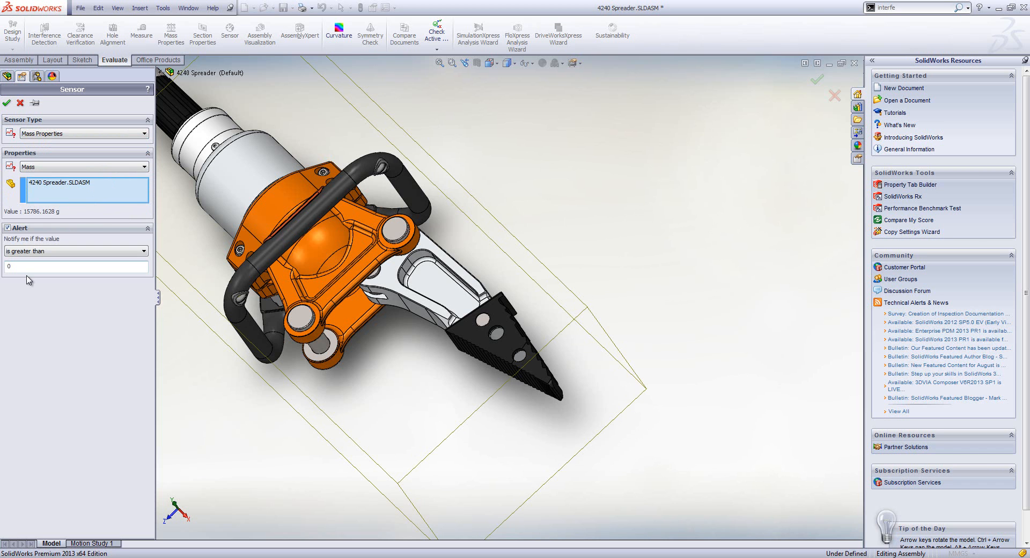
{"action": "left_click", "coordinate": [67, 267]}
{"action": "type", "text": "15550"}
{"action": "key", "text": "BackSpace"}
{"action": "key", "text": "BackSpace"}
{"action": "type", "text": "00"}
{"action": "left_click", "coordinate": [6, 103]}
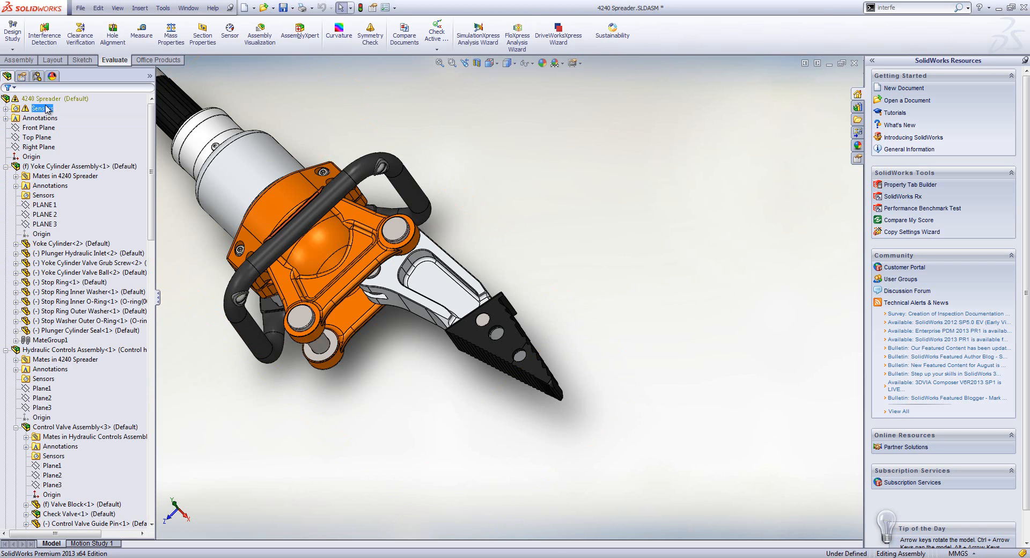
- Expand the assembly's Sensors folder and inspect the alert on the new mass sensor
{"action": "left_click", "coordinate": [85, 99]}
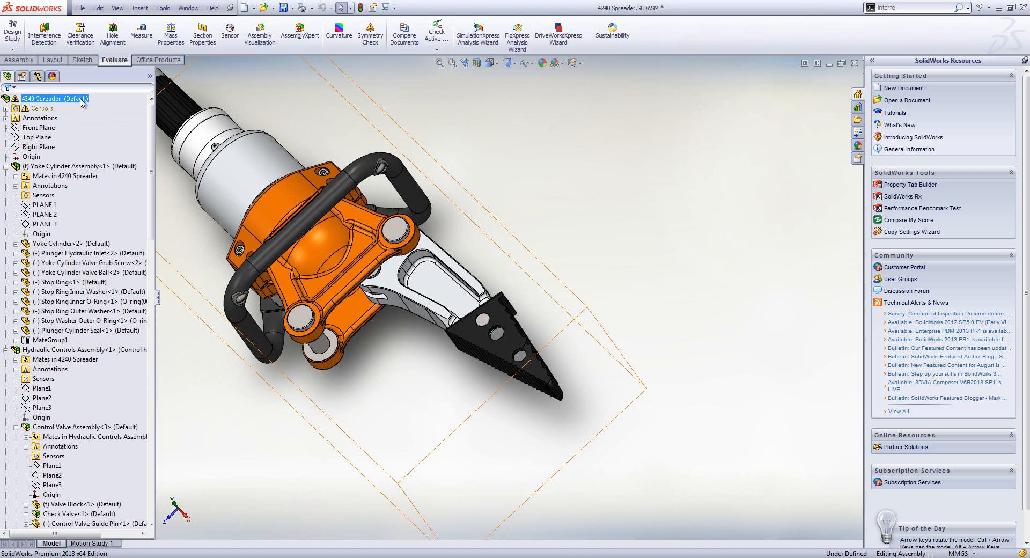
{"action": "left_click", "coordinate": [7, 108]}
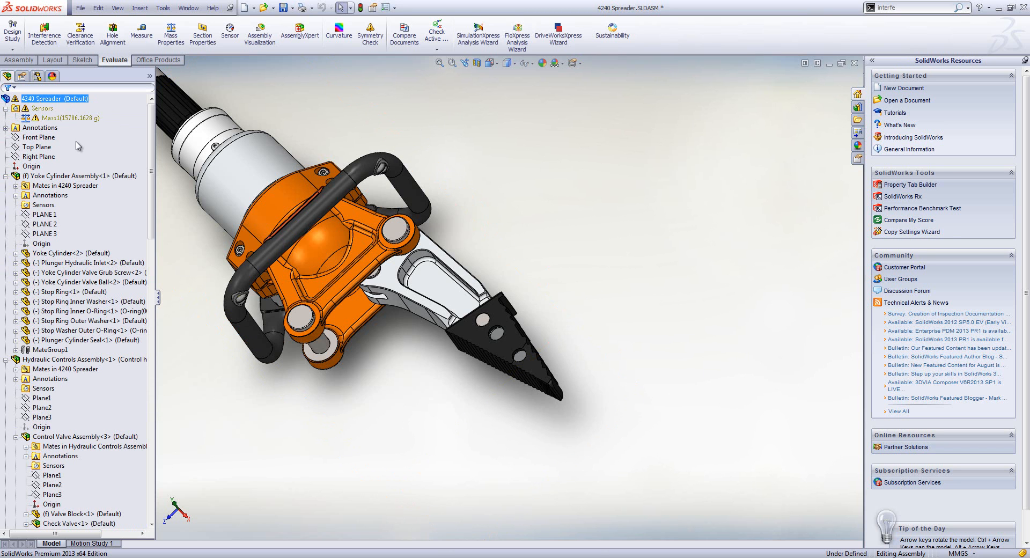
{"action": "left_click", "coordinate": [75, 118]}
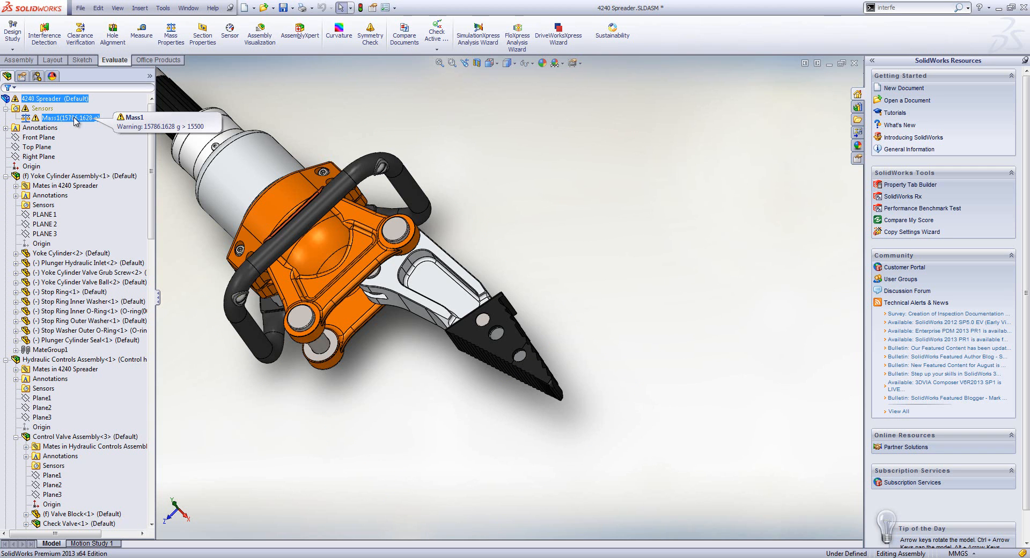
- Open the mass sensor for editing, try the Dimension type while reviewing the available sensor types, and cancel the edit
{"action": "right_click", "coordinate": [74, 121]}
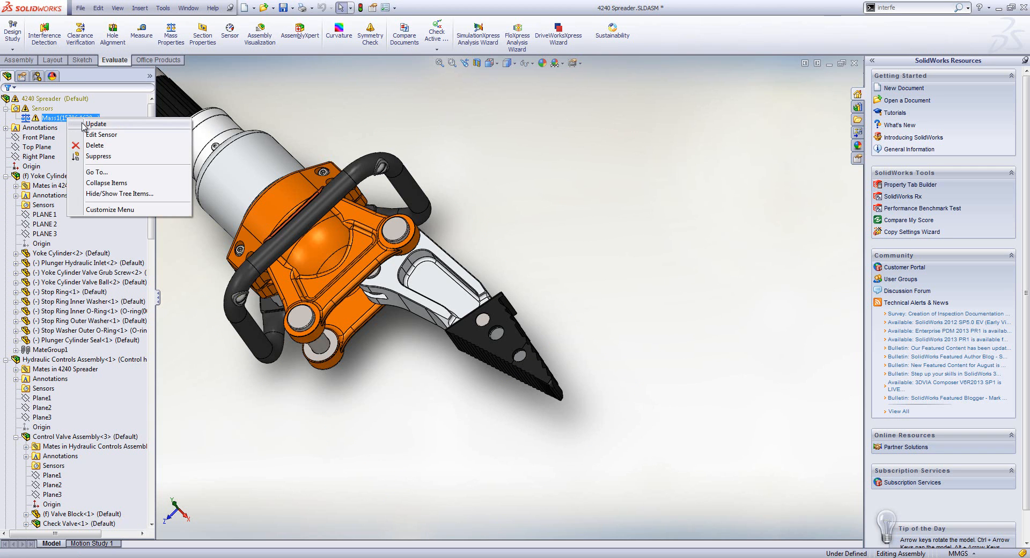
{"action": "left_click", "coordinate": [98, 135]}
{"action": "left_click", "coordinate": [70, 133]}
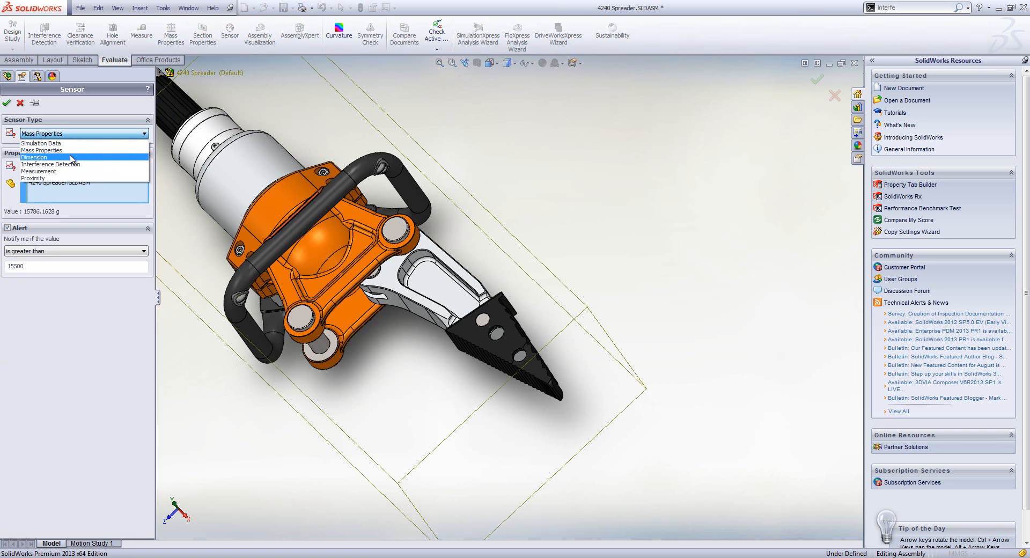
{"action": "left_click", "coordinate": [71, 157]}
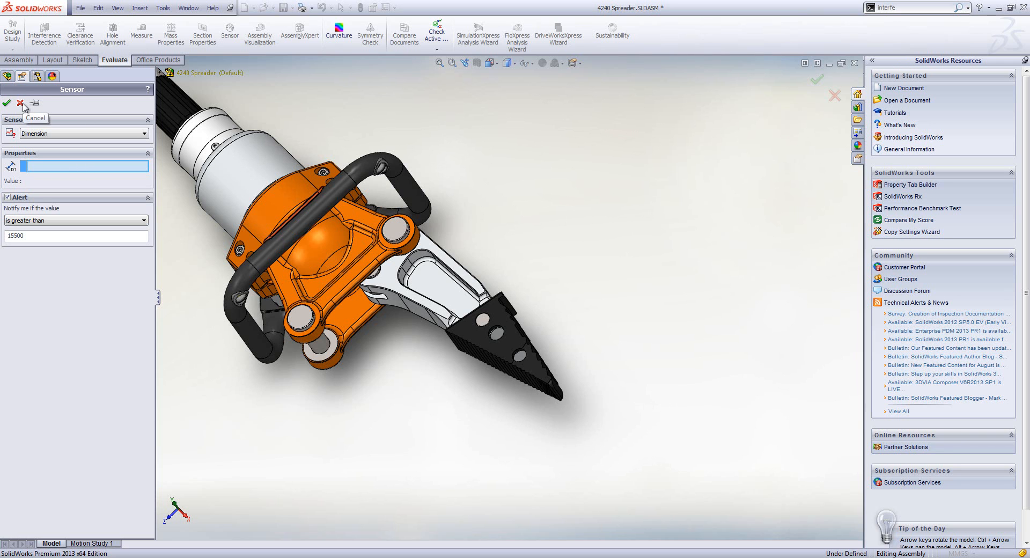
{"action": "left_click", "coordinate": [57, 134]}
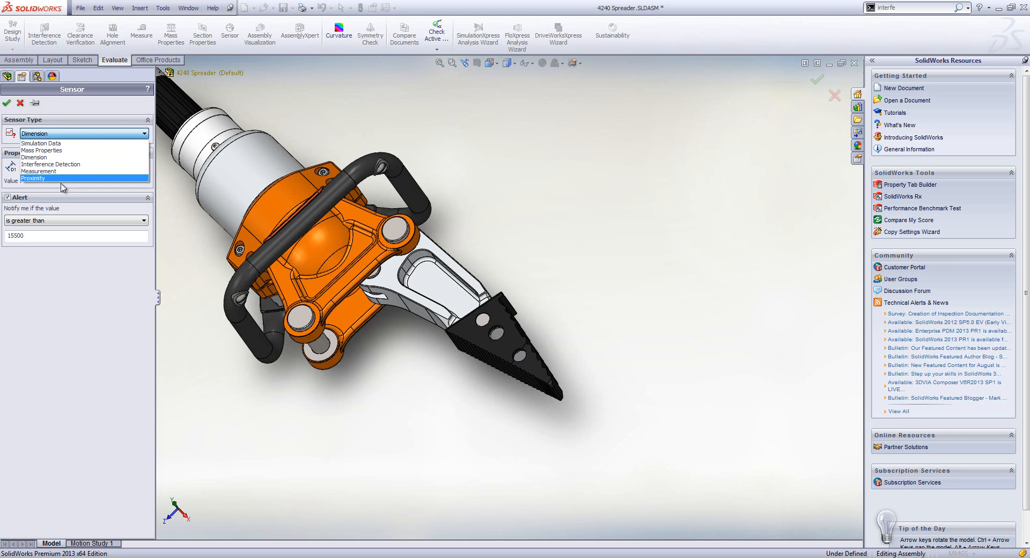
{"action": "left_click", "coordinate": [20, 104]}
{"action": "left_click", "coordinate": [21, 105]}
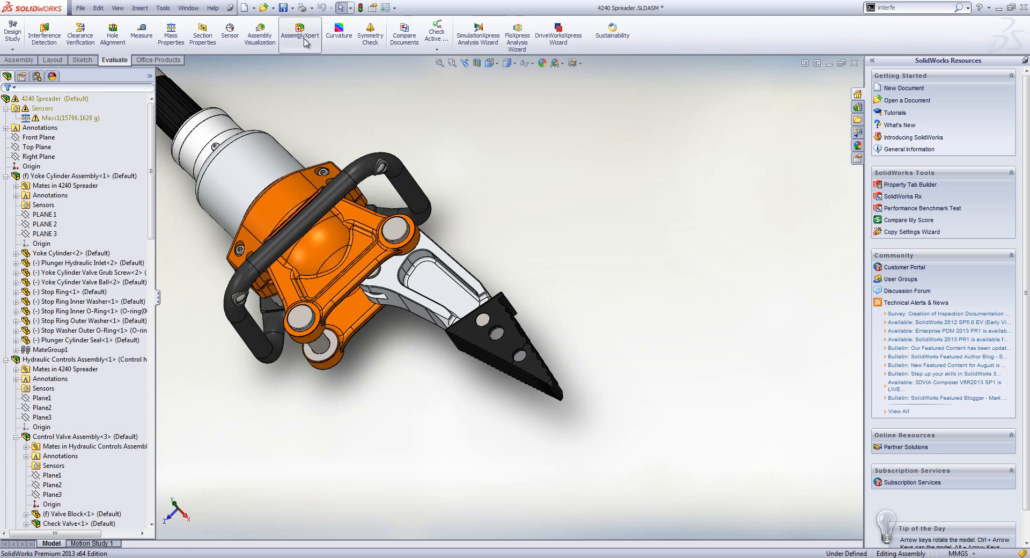
- Run AssemblyXpert on the 4240 Spreader, examine the component rebuild times, and return to the main report
{"action": "left_click", "coordinate": [306, 43]}
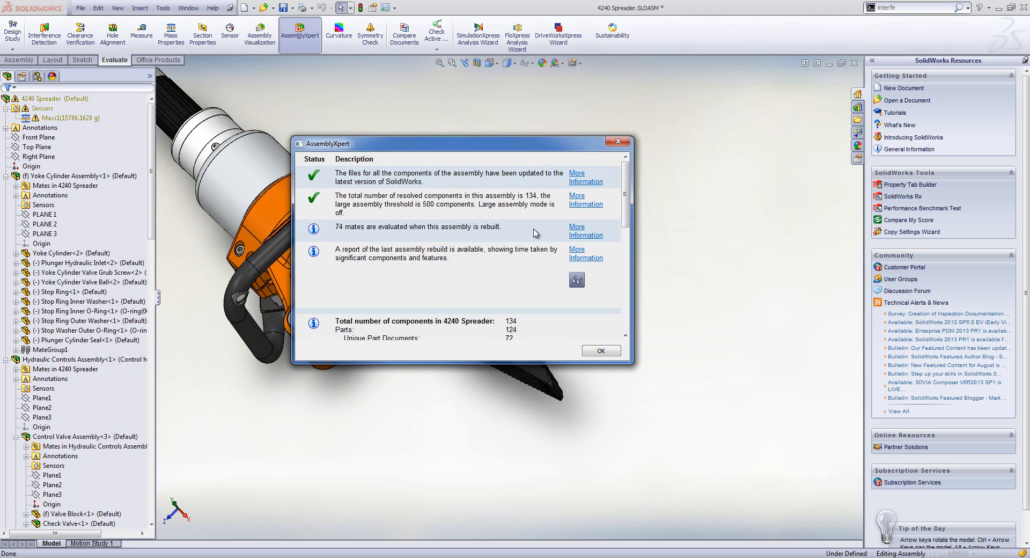
{"action": "left_click", "coordinate": [575, 277]}
{"action": "left_click_drag", "start_coordinate": [204, 183], "coordinate": [277, 208]}
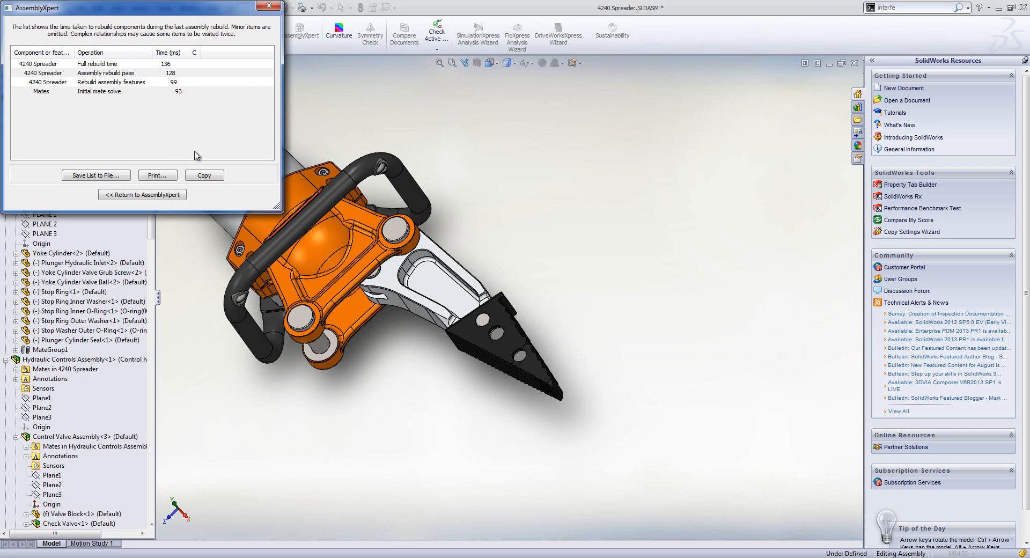
{"action": "left_click", "coordinate": [173, 195]}
- Review the component, subassembly and mate statistics in the AssemblyXpert report and close it
{"action": "left_click_drag", "start_coordinate": [625, 201], "coordinate": [637, 242]}
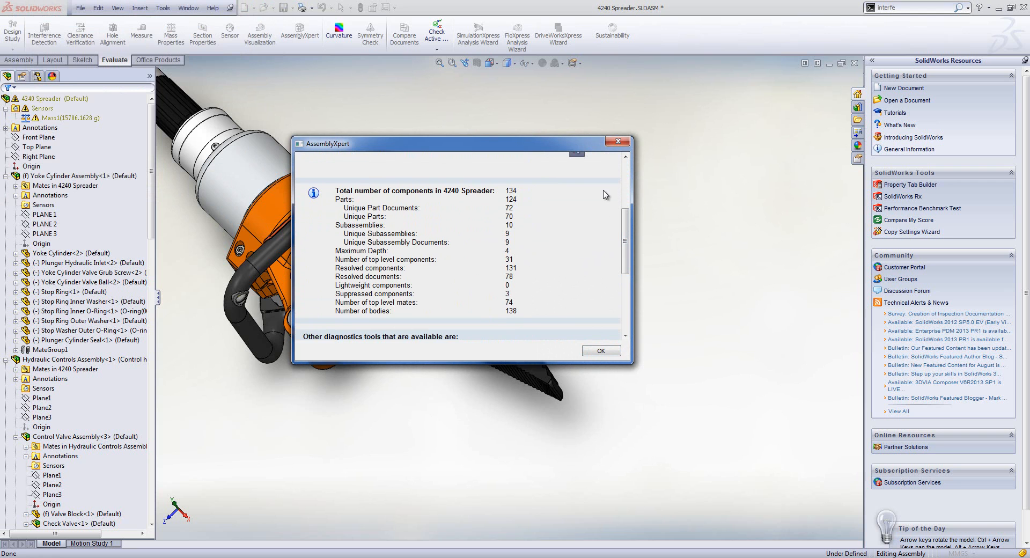
{"action": "left_click_drag", "start_coordinate": [629, 223], "coordinate": [629, 228]}
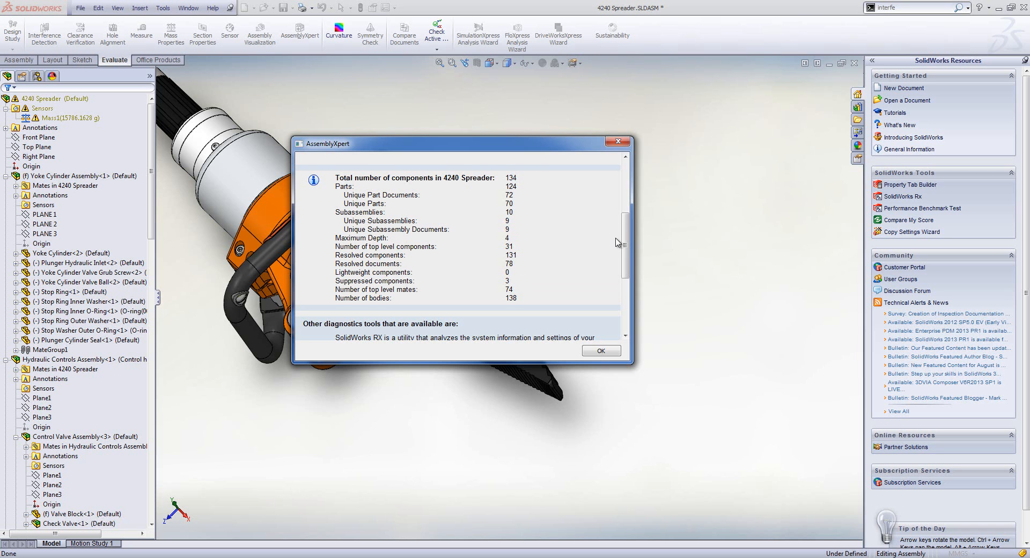
{"action": "left_click_drag", "start_coordinate": [625, 243], "coordinate": [624, 183]}
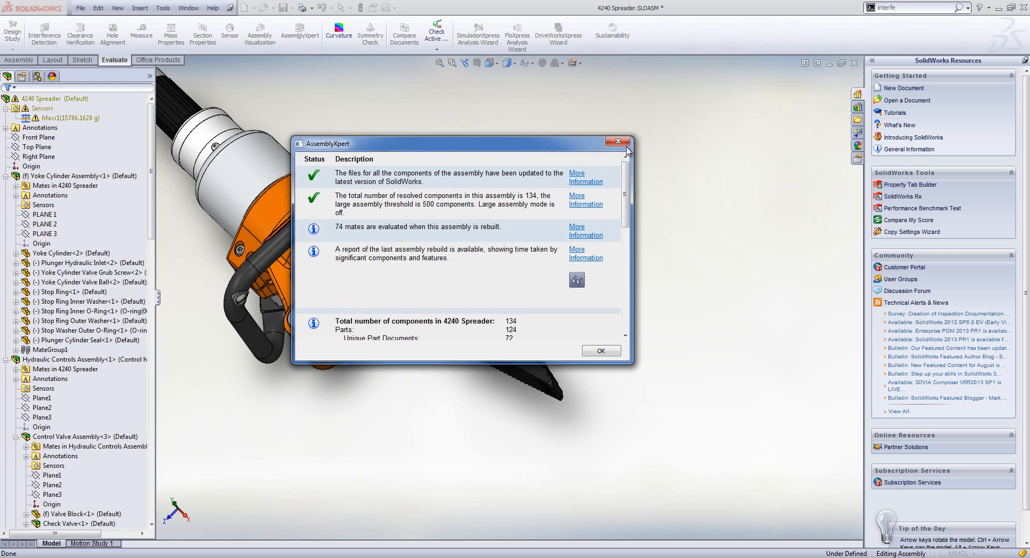
{"action": "left_click", "coordinate": [618, 142]}
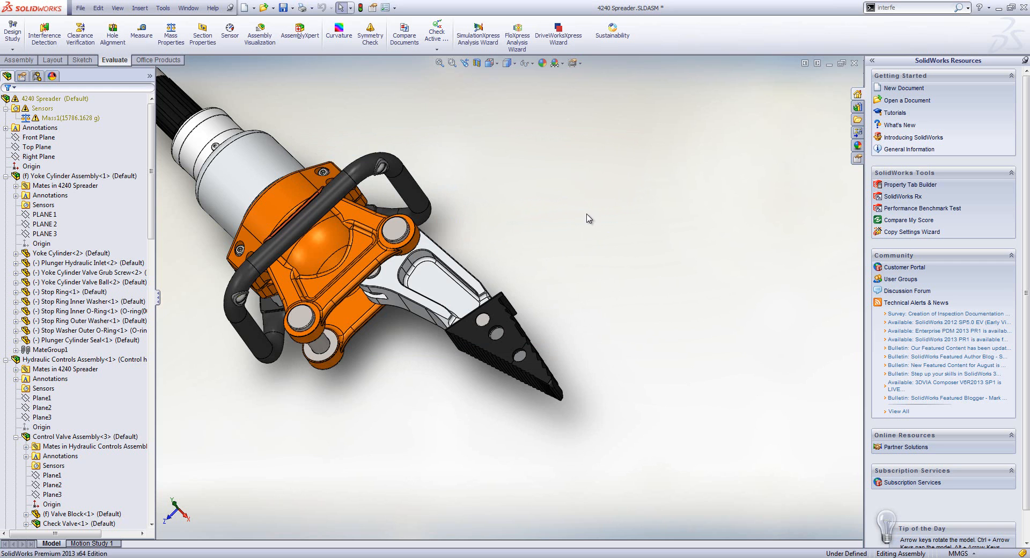
- Show the 4240 Spreader in isometric view and switch to the closing slide in the PowerPoint slide show
{"action": "key", "text": "ctrl+7"}
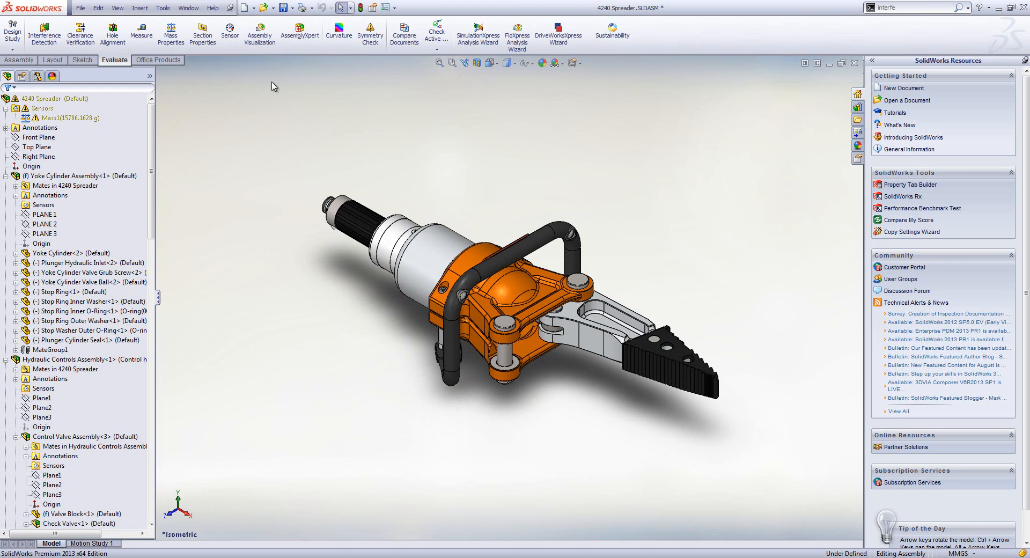
{"action": "left_click", "coordinate": [220, 509]}
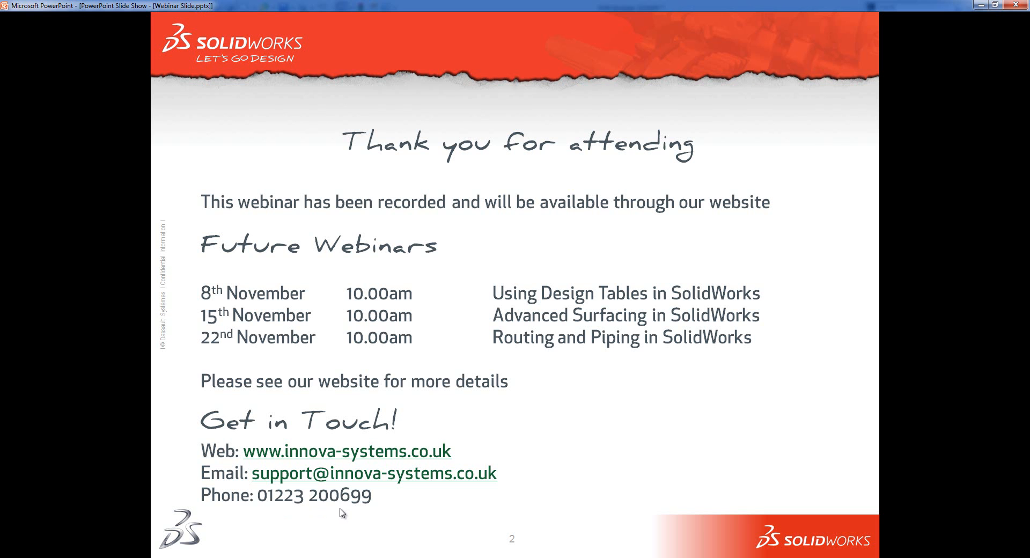